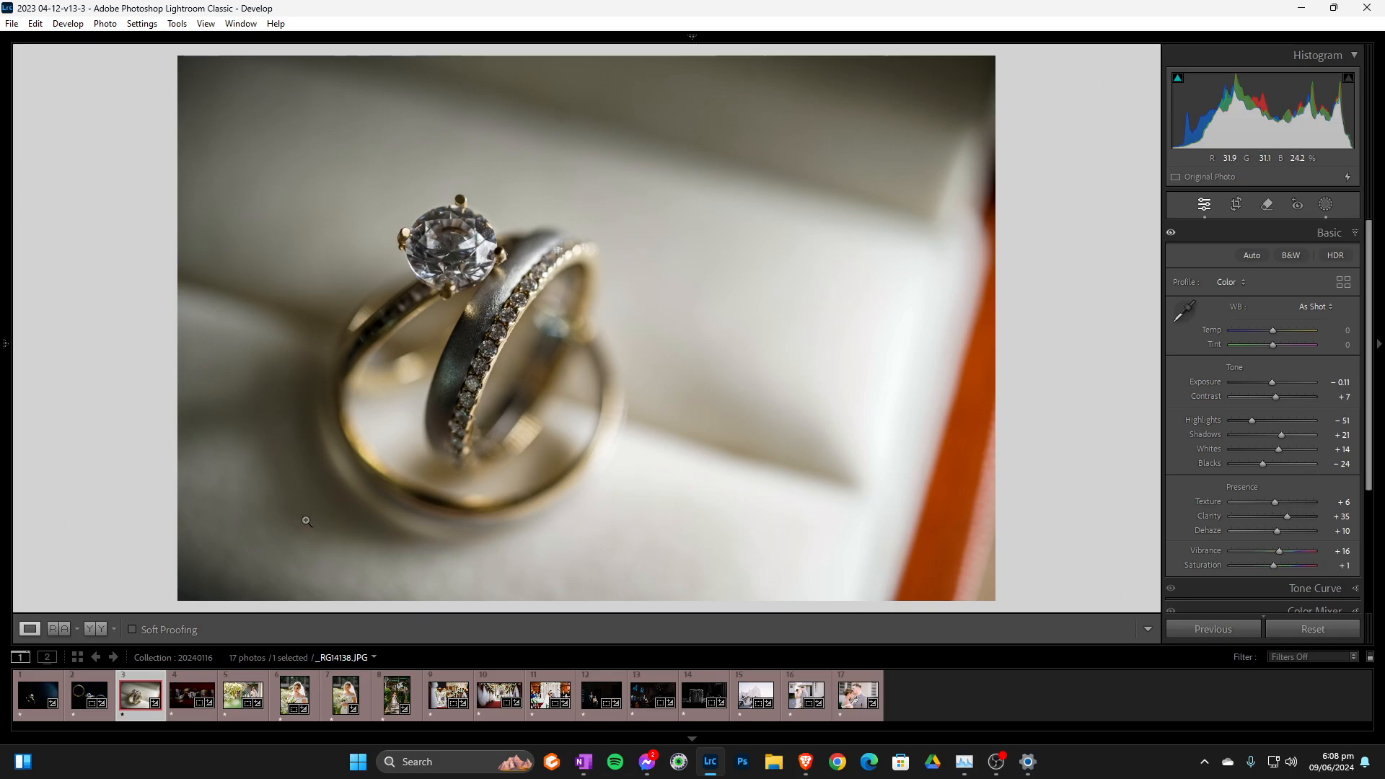
Open the bride portrait _RGI4822.JPG, lower its Texture to −28 and Clarity to −30, and examine her face up close
{"action": "left_click", "coordinate": [290, 698]}
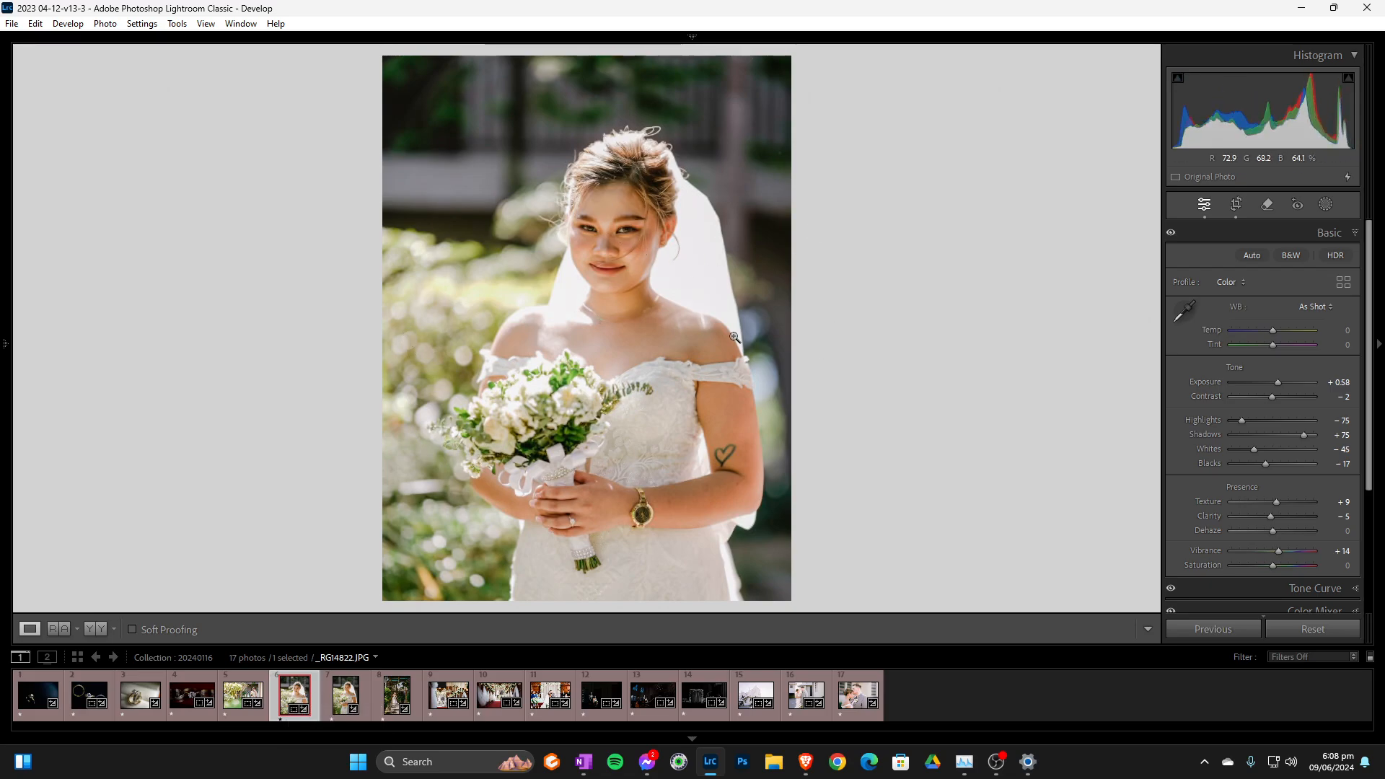
{"action": "double_click", "coordinate": [1208, 504]}
{"action": "double_click", "coordinate": [1210, 515]}
{"action": "left_click_drag", "start_coordinate": [1271, 517], "coordinate": [1259, 503]}
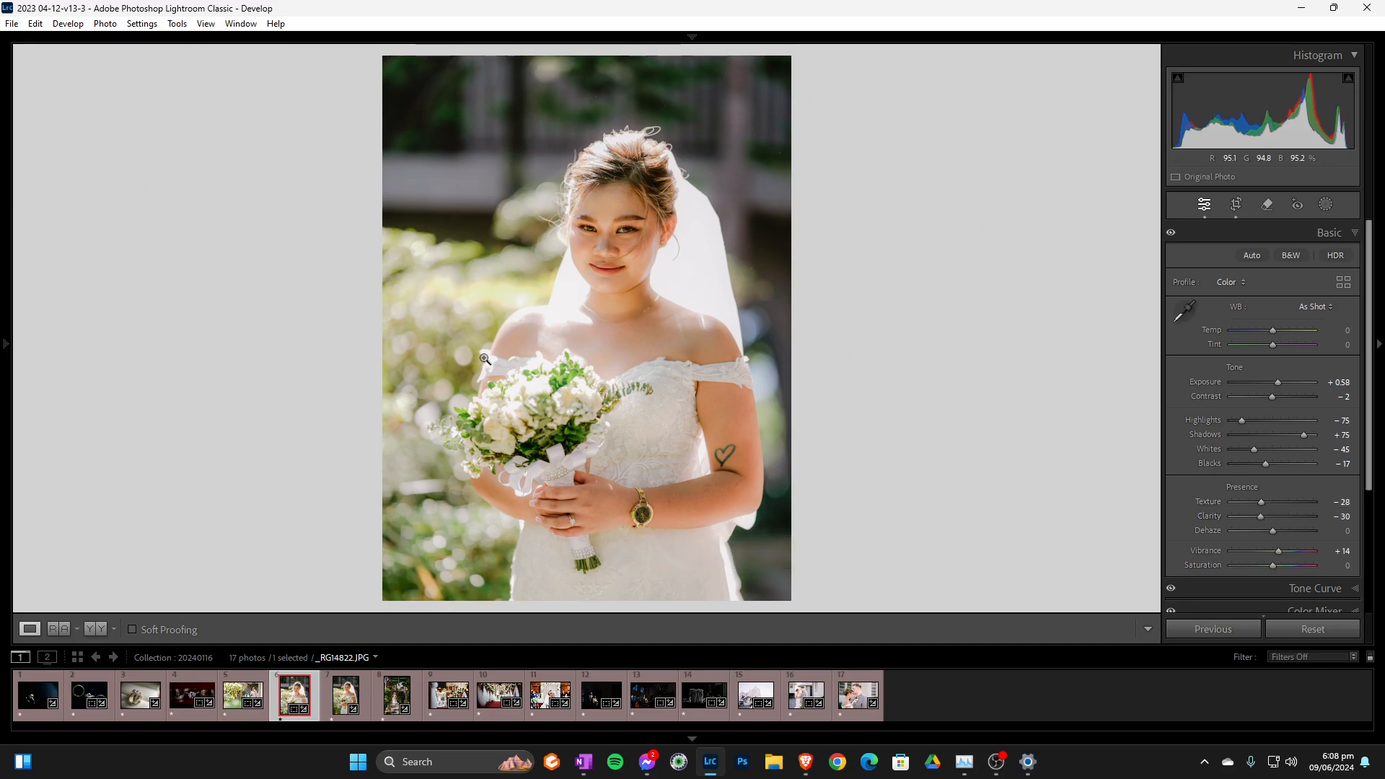
{"action": "left_click", "coordinate": [635, 238]}
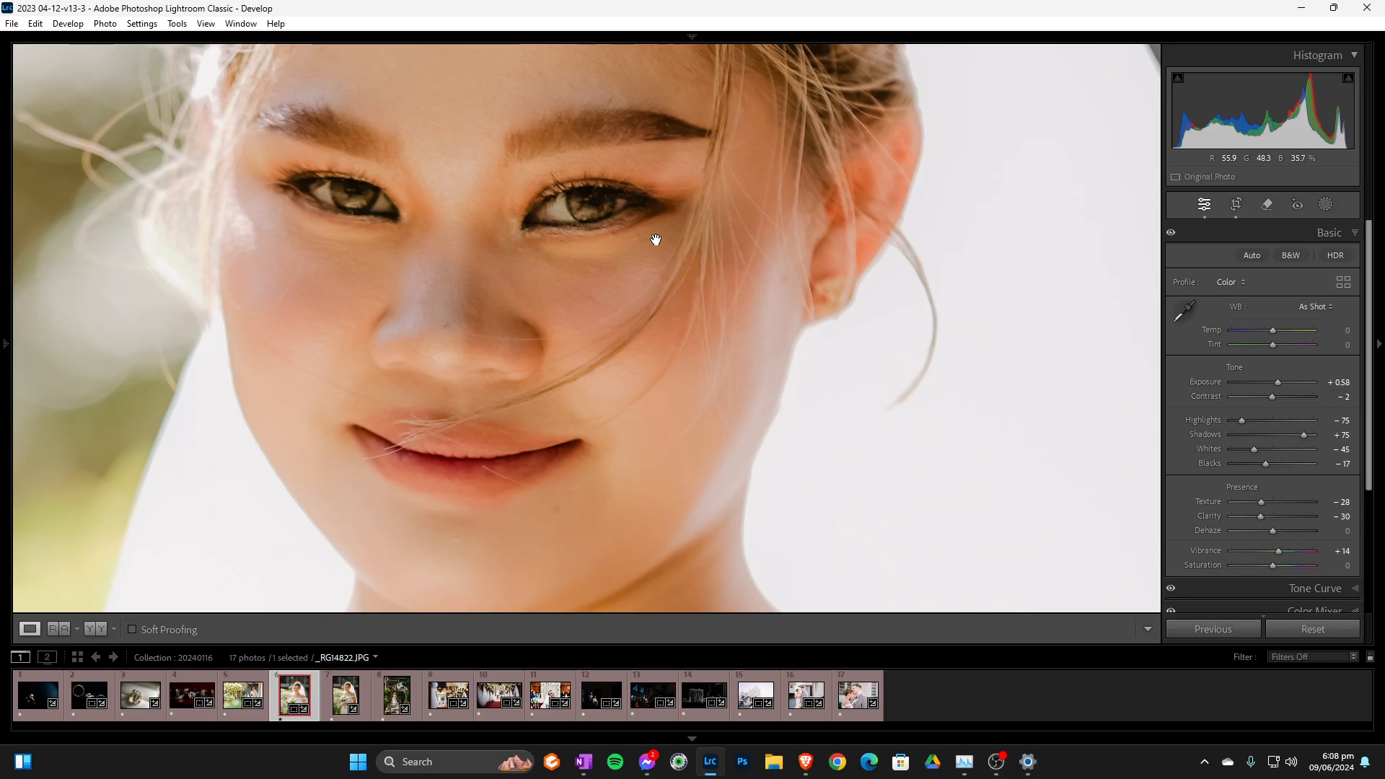
Reset the global Texture and Clarity, set both to −5, and return to the full photo view
{"action": "double_click", "coordinate": [1214, 504]}
{"action": "double_click", "coordinate": [1214, 515]}
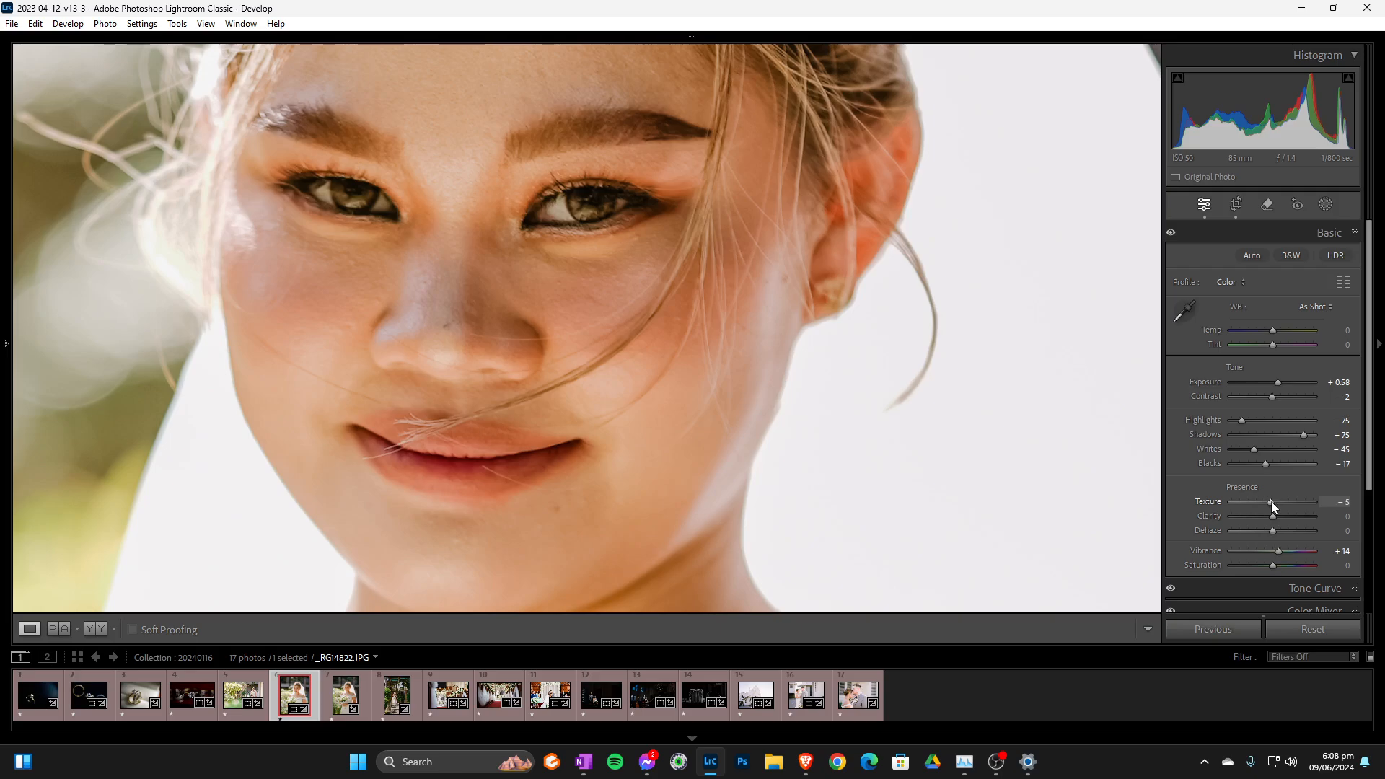
{"action": "key", "text": "Down"}
{"action": "left_click", "coordinate": [571, 232]}
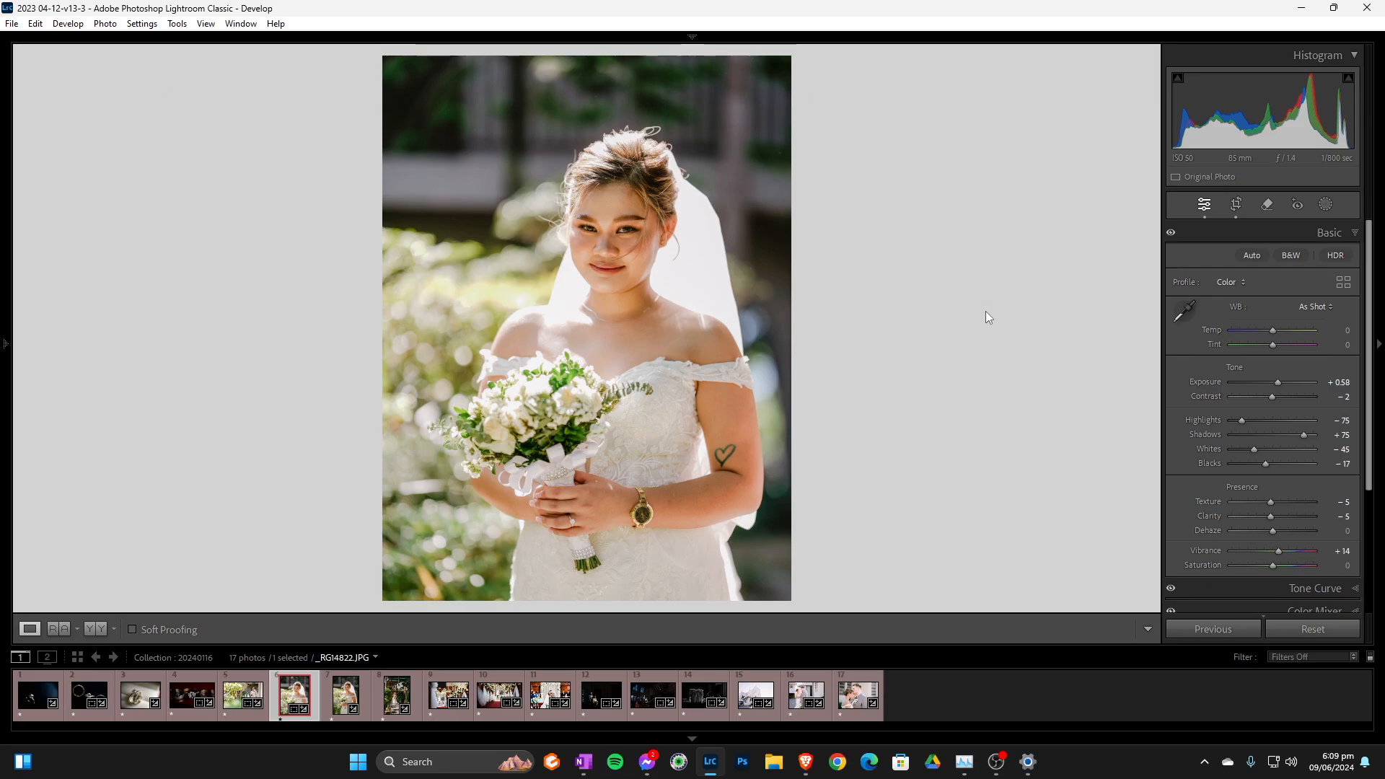
Add a linear gradient mask running to the photo's bottom edge so that it covers nearly the whole image
{"action": "left_click", "coordinate": [1325, 206]}
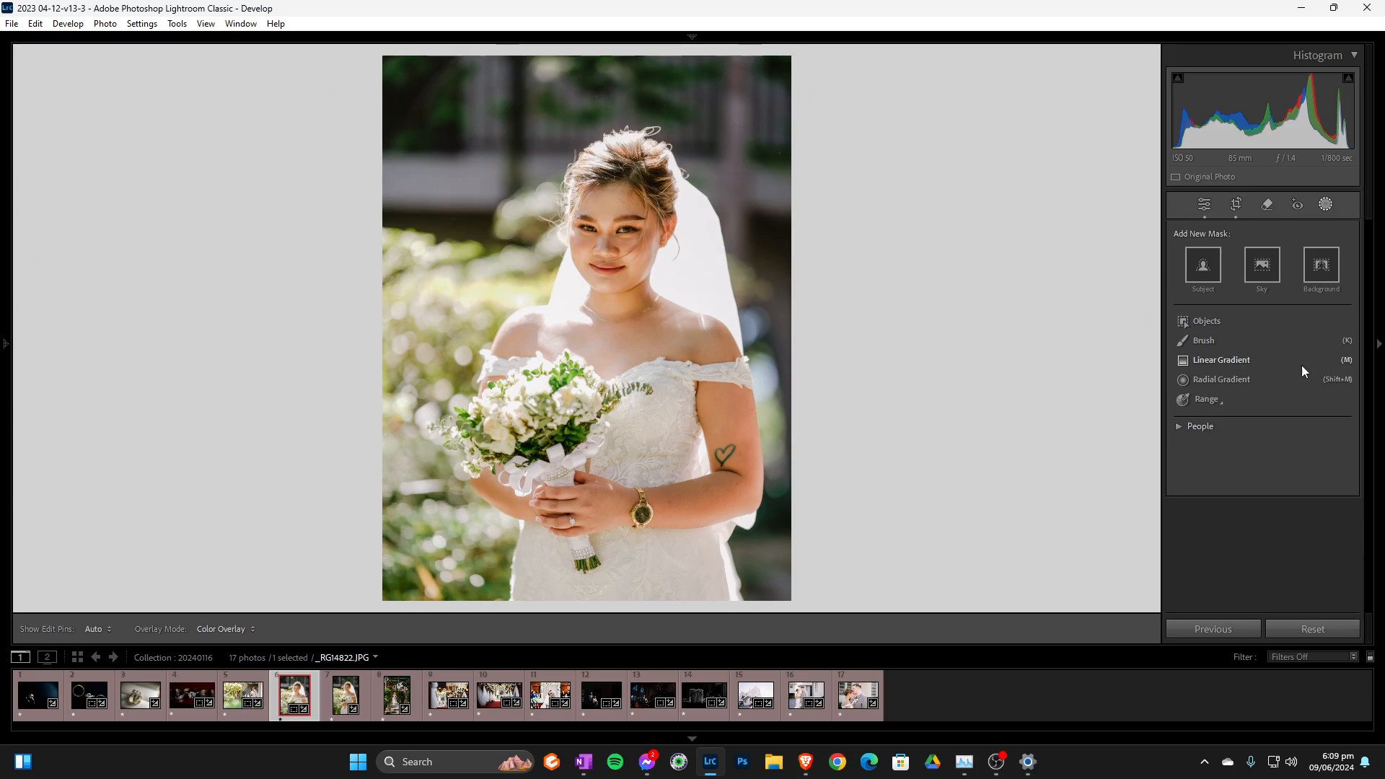
{"action": "left_click", "coordinate": [1204, 362]}
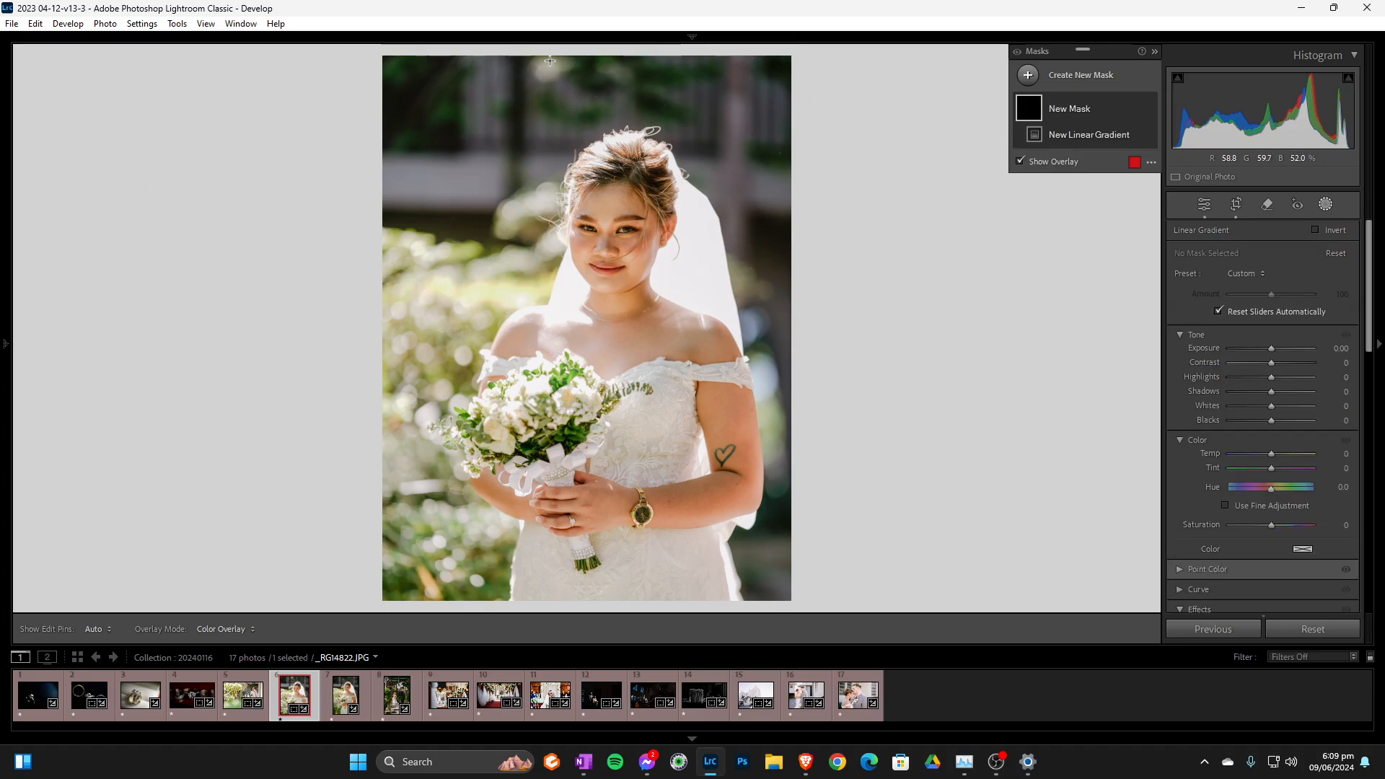
{"action": "left_click_drag", "start_coordinate": [550, 61], "coordinate": [555, 598]}
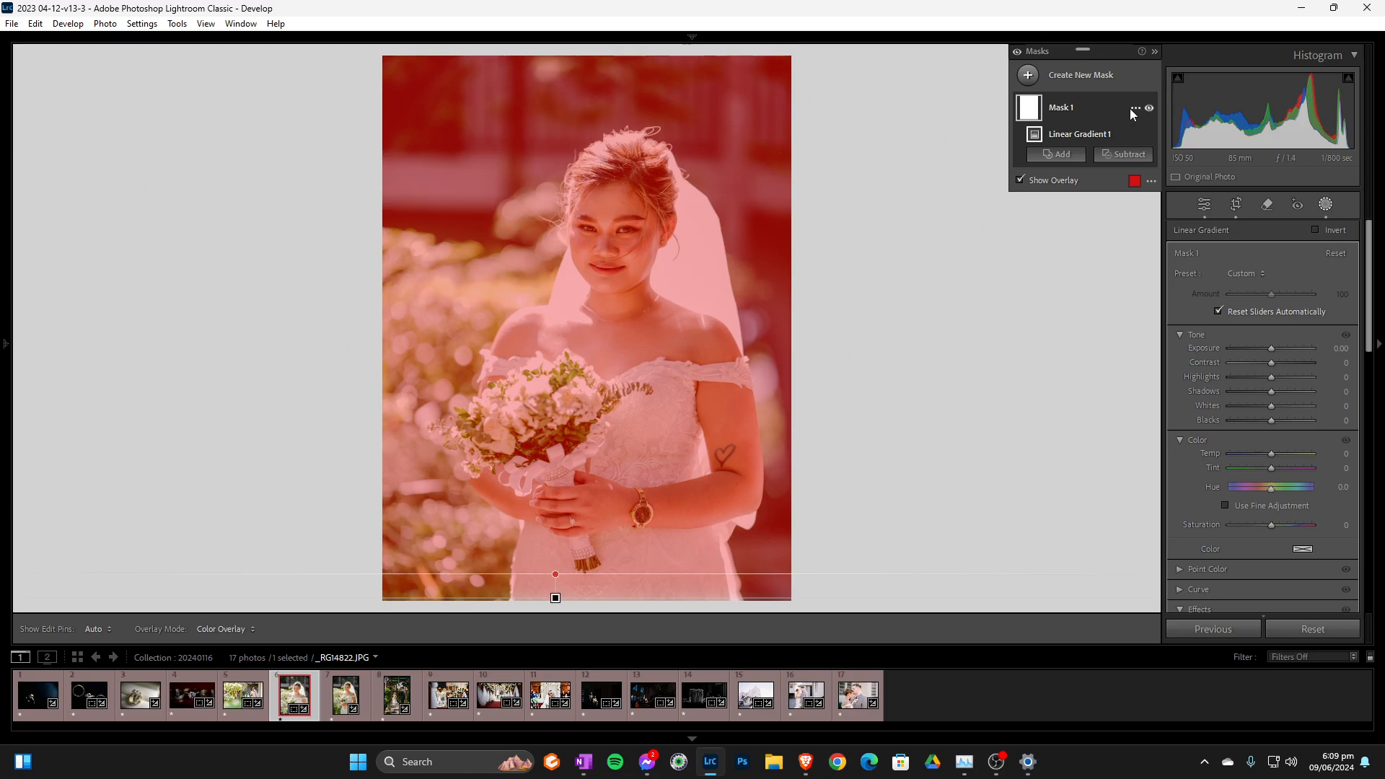
Rename the new gradient mask as Dreamy
{"action": "double_click", "coordinate": [1066, 106]}
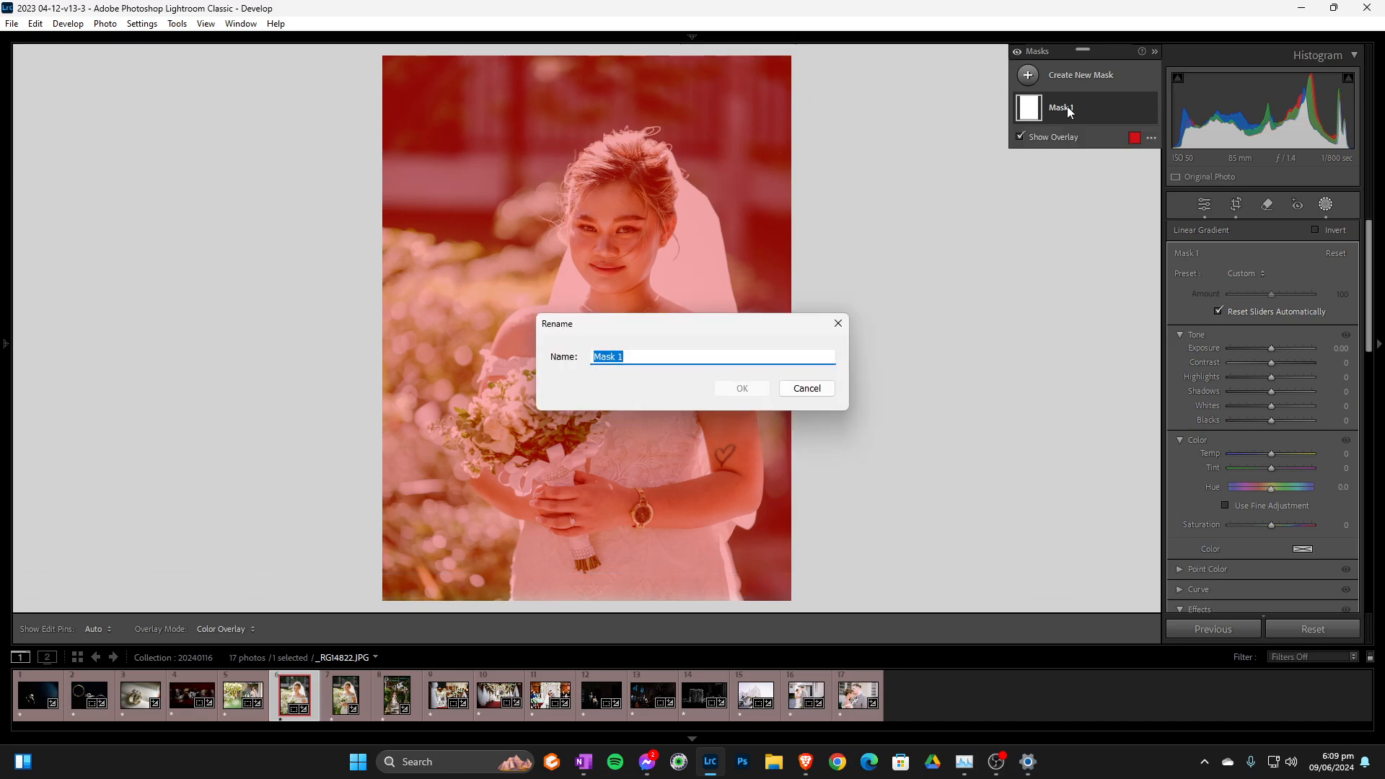
{"action": "type", "text": "D"}
{"action": "key", "text": "BackSpace"}
{"action": "type", "text": "D"}
{"action": "key", "text": "BackSpace"}
{"action": "type", "text": "D"}
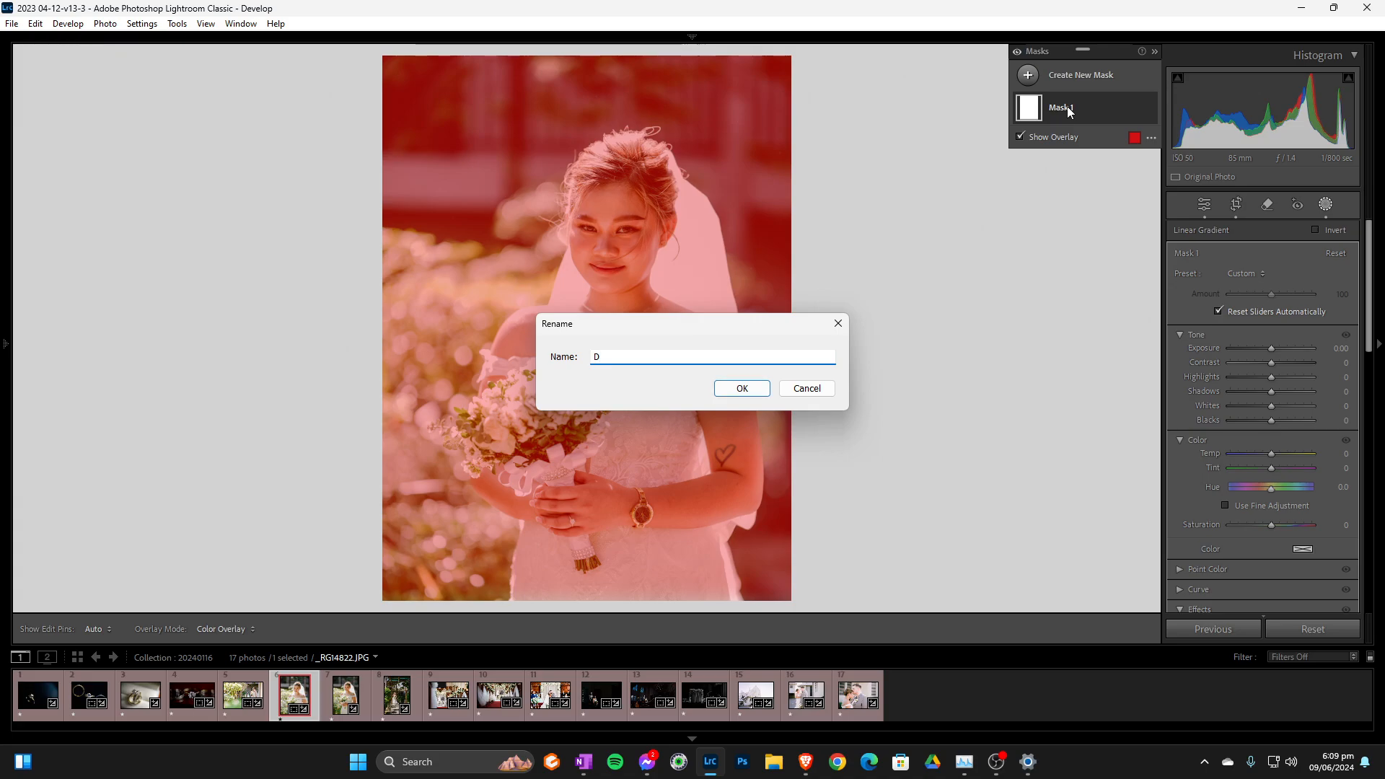
{"action": "type", "text": "reamy"}
{"action": "left_click", "coordinate": [743, 390]}
Intersect the Dreamy mask with a Luminance Range
{"action": "mouse_move", "coordinate": [1096, 110]}
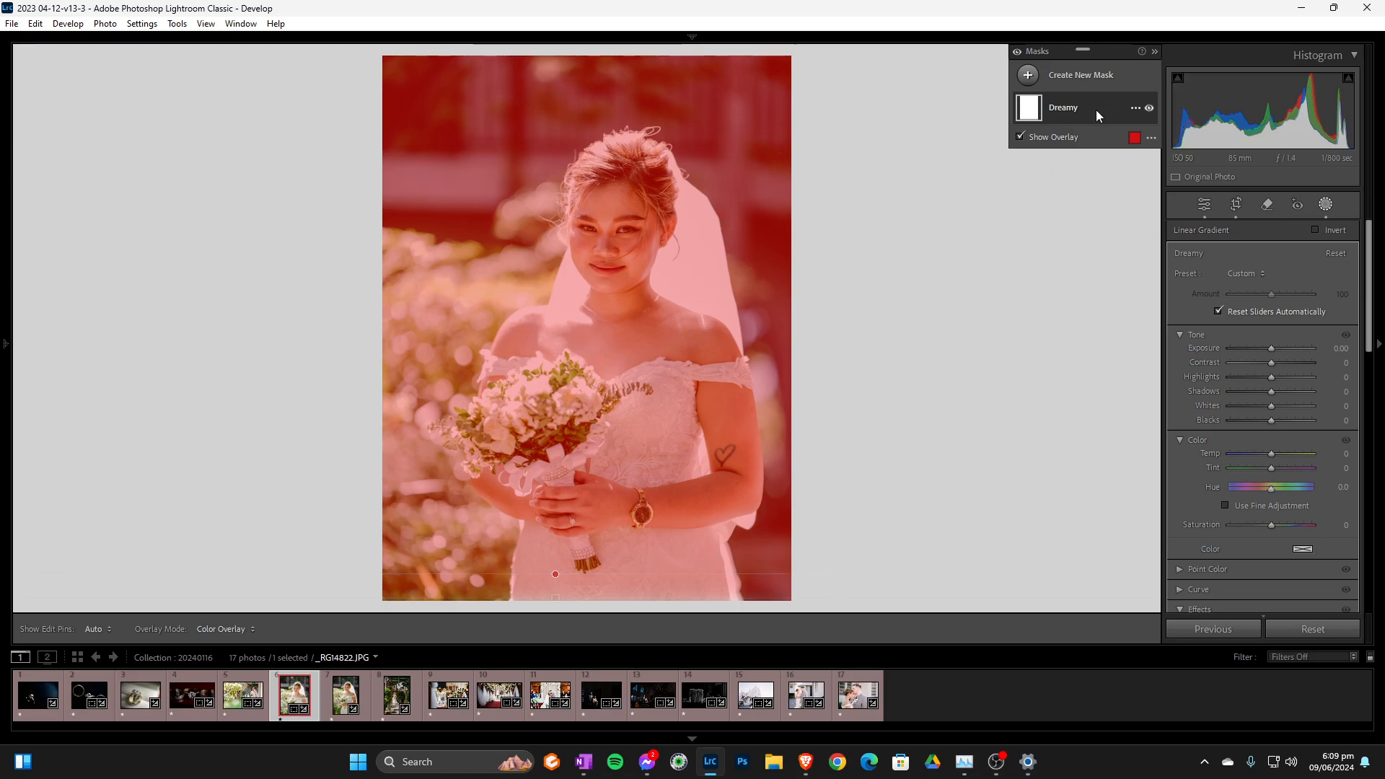
{"action": "left_click", "coordinate": [1135, 108]}
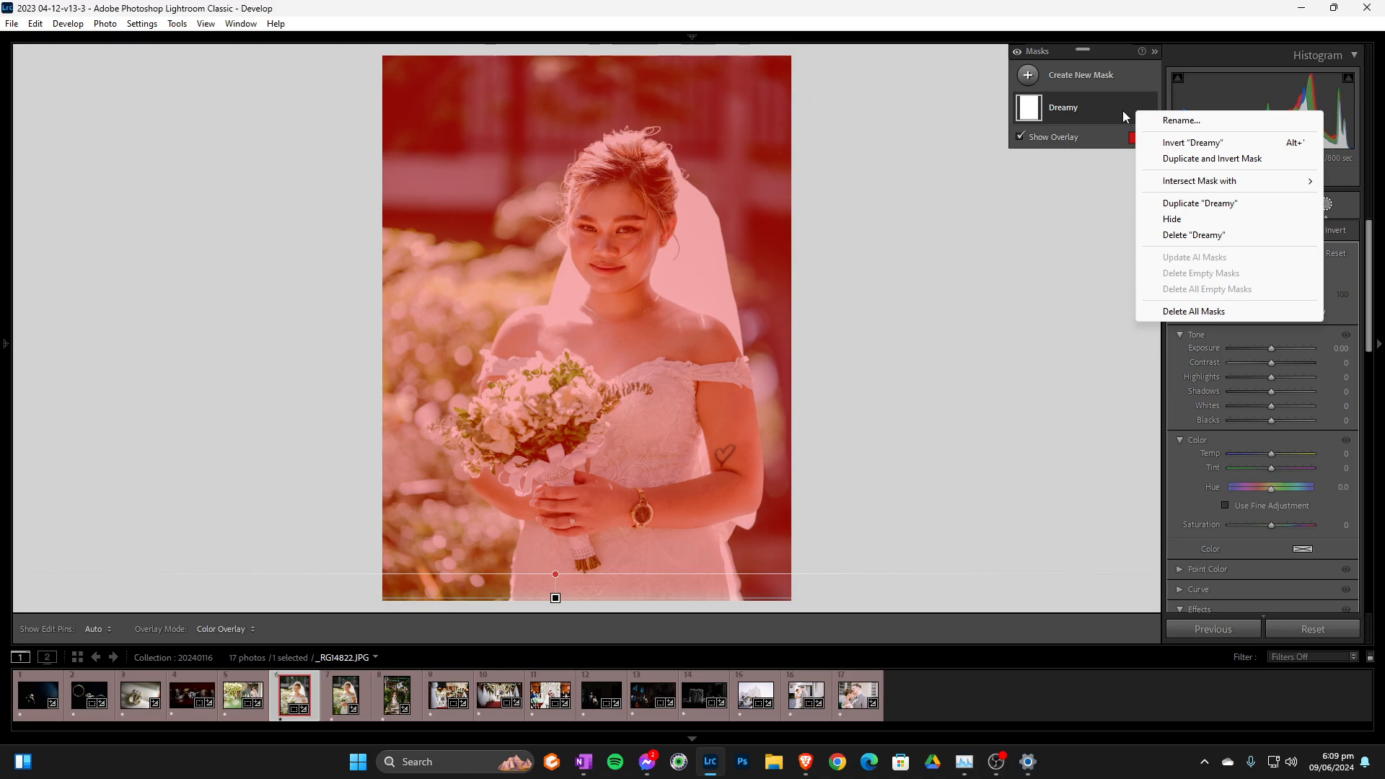
{"action": "left_click", "coordinate": [1102, 107]}
{"action": "left_click", "coordinate": [1132, 108]}
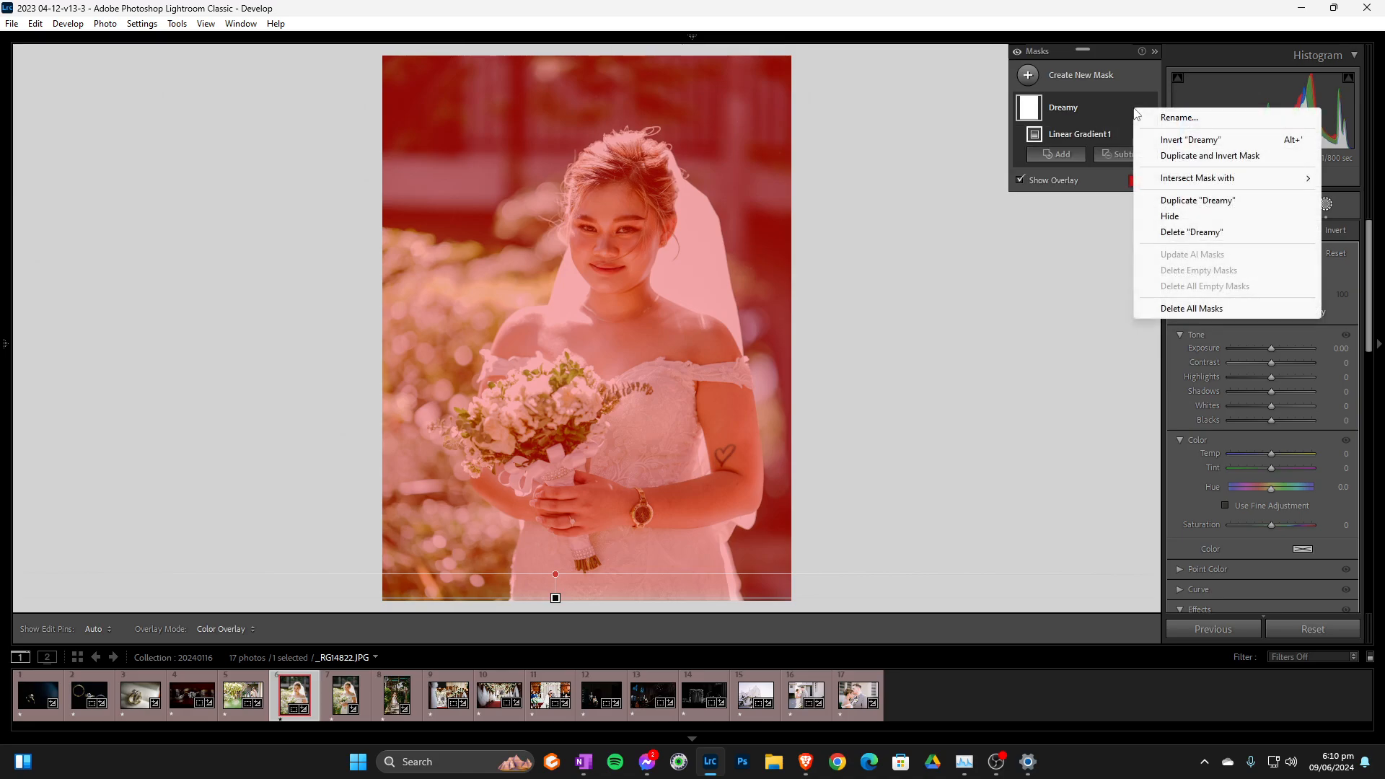
{"action": "mouse_move", "coordinate": [1191, 185]}
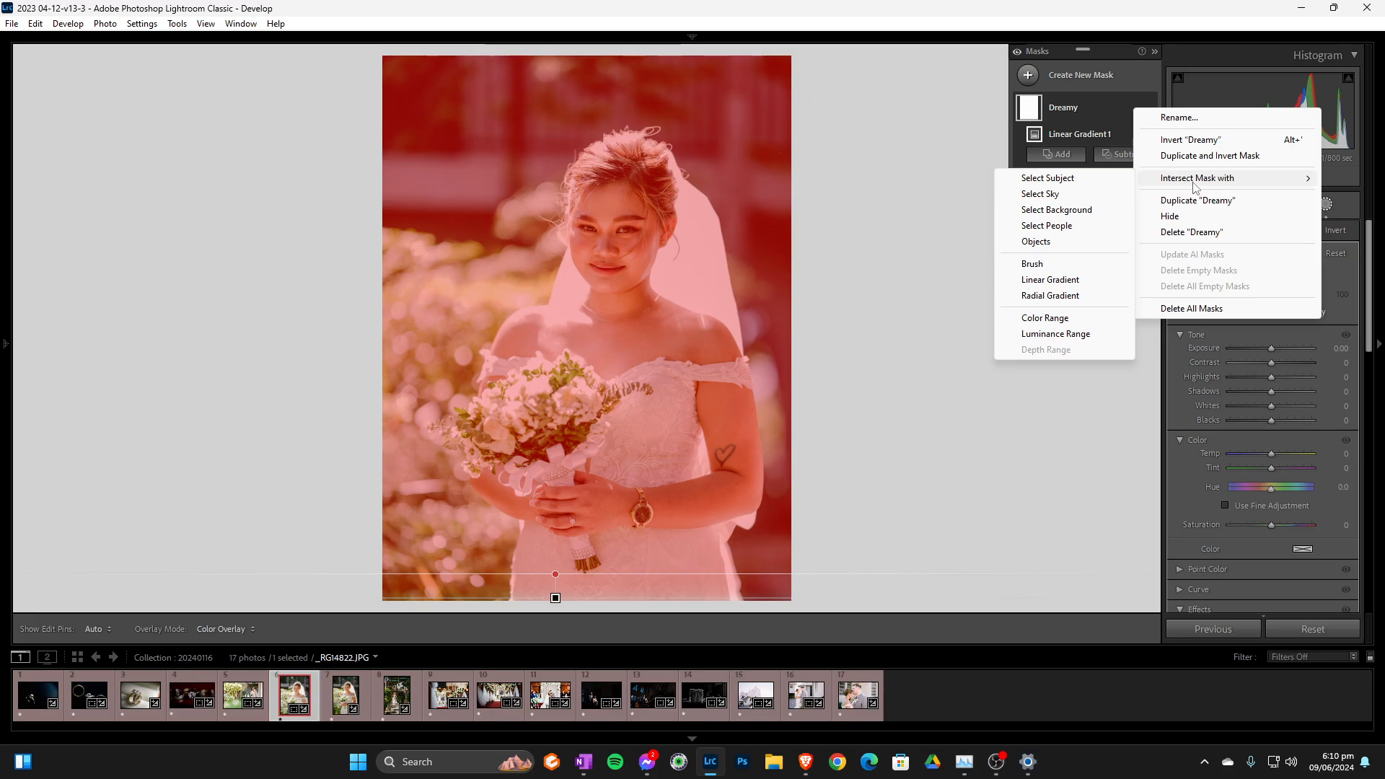
{"action": "left_click", "coordinate": [1052, 335]}
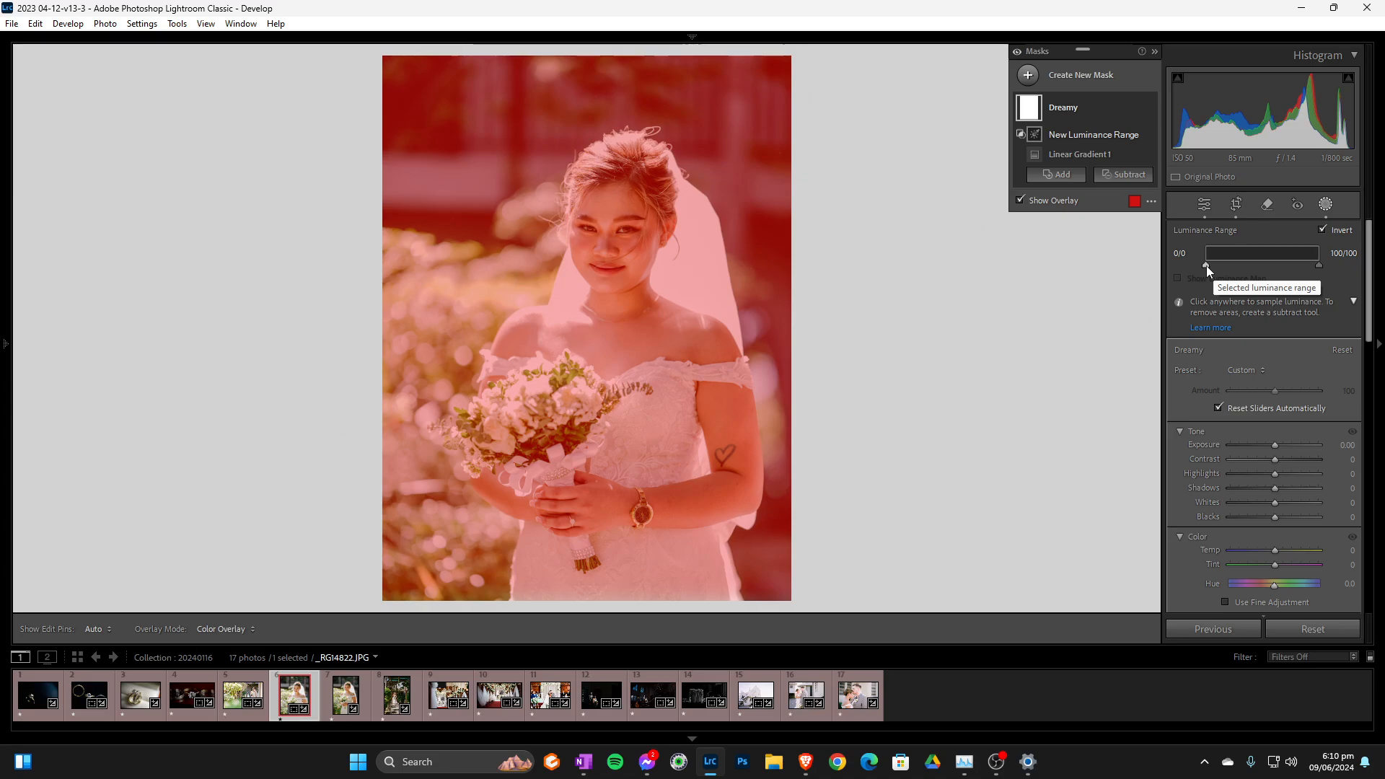
Restrict the mask's luminance range to the highlights, 82/94 to 100/100, and check the selection with the luminance map
{"action": "left_click_drag", "start_coordinate": [1206, 266], "coordinate": [1298, 269]}
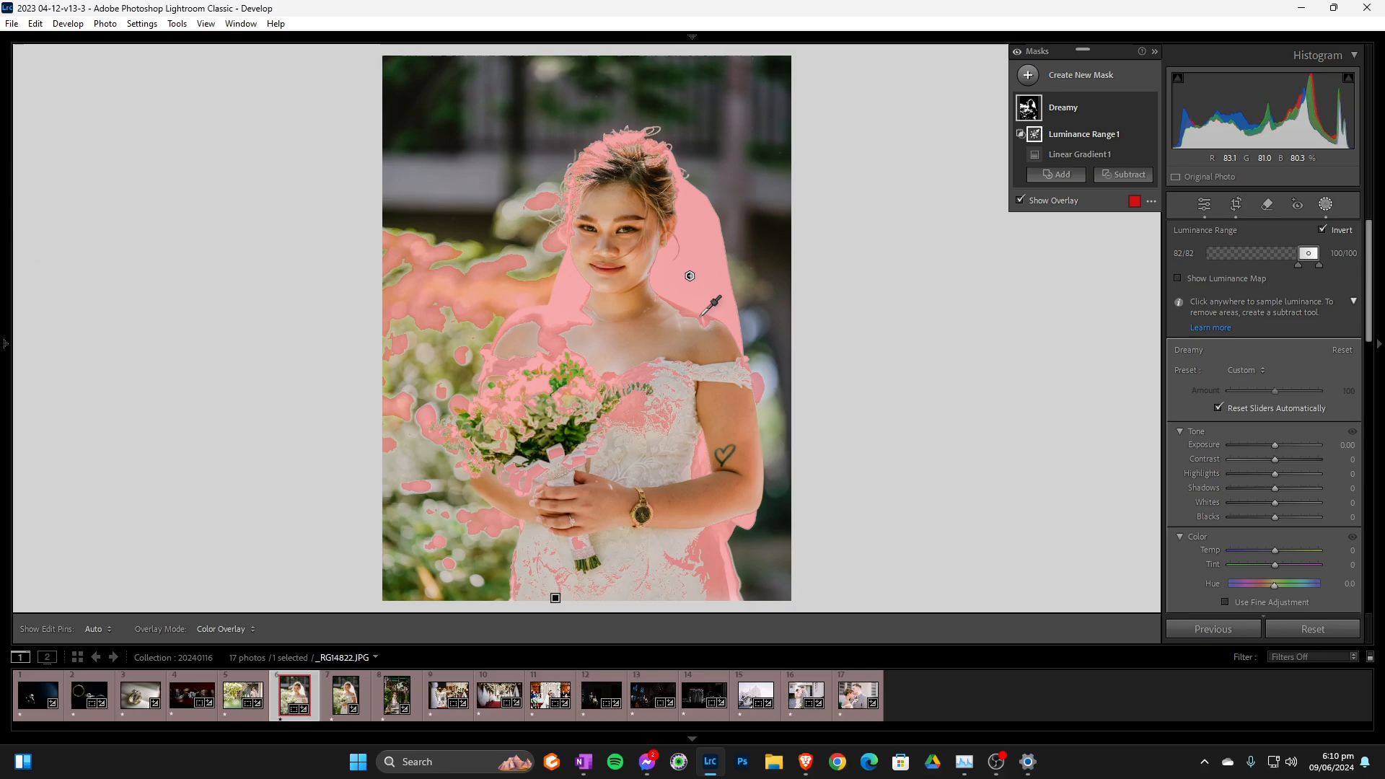
{"action": "left_click", "coordinate": [1256, 280]}
{"action": "key", "text": "alt"}
{"action": "left_click", "coordinate": [1297, 267], "text": "alt"}
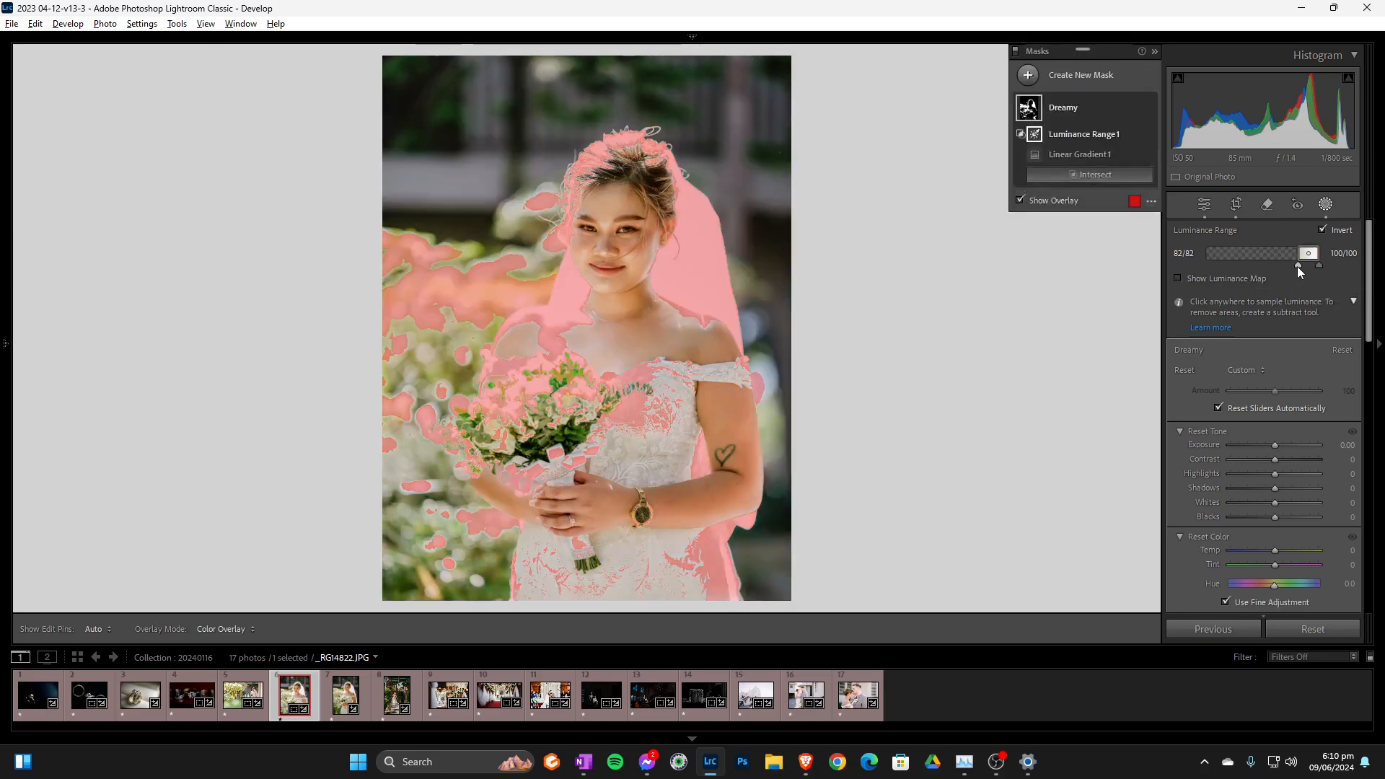
{"action": "mouse_move", "coordinate": [1295, 257]}
{"action": "left_mouse_down"}
{"action": "mouse_move", "coordinate": [1266, 266]}
{"action": "mouse_move", "coordinate": [1306, 258]}
{"action": "left_mouse_up"}
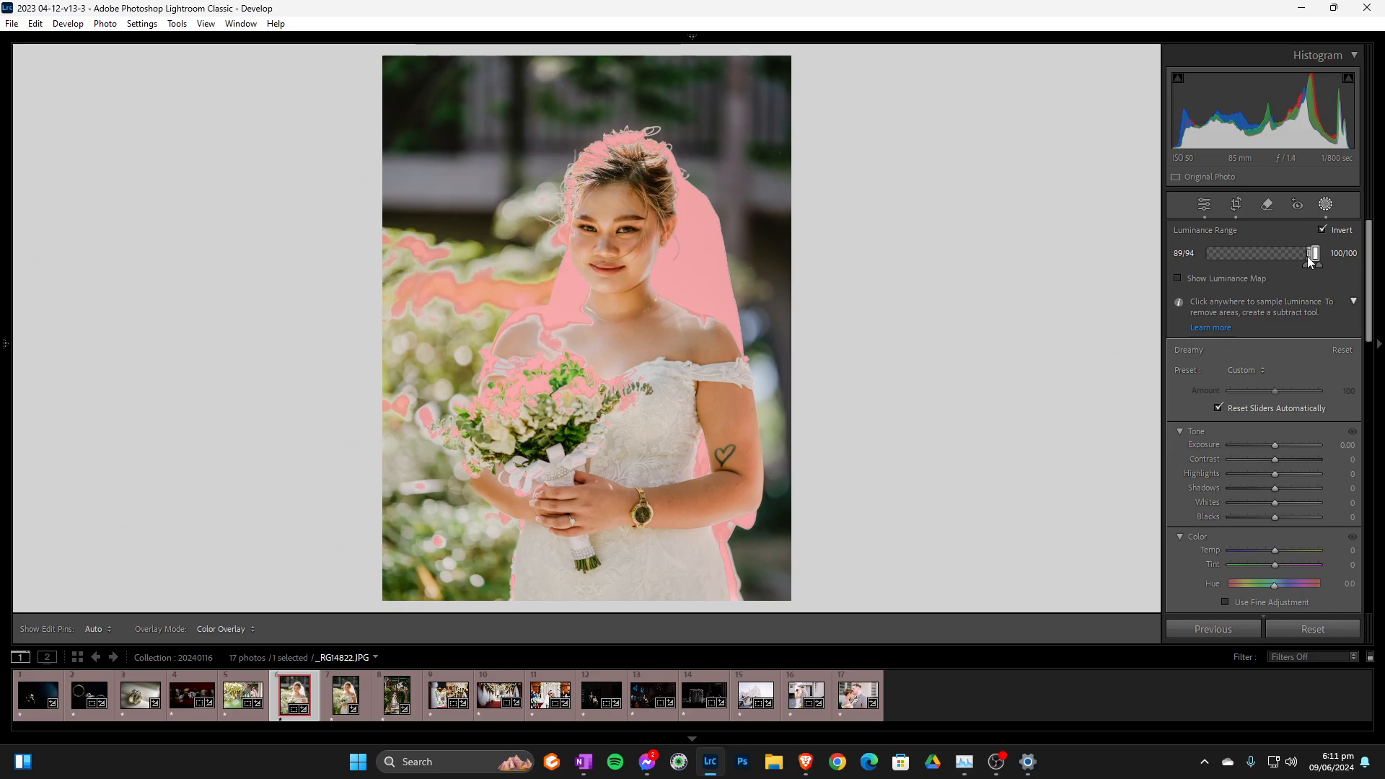
{"action": "left_click_drag", "start_coordinate": [1311, 261], "coordinate": [1311, 261]}
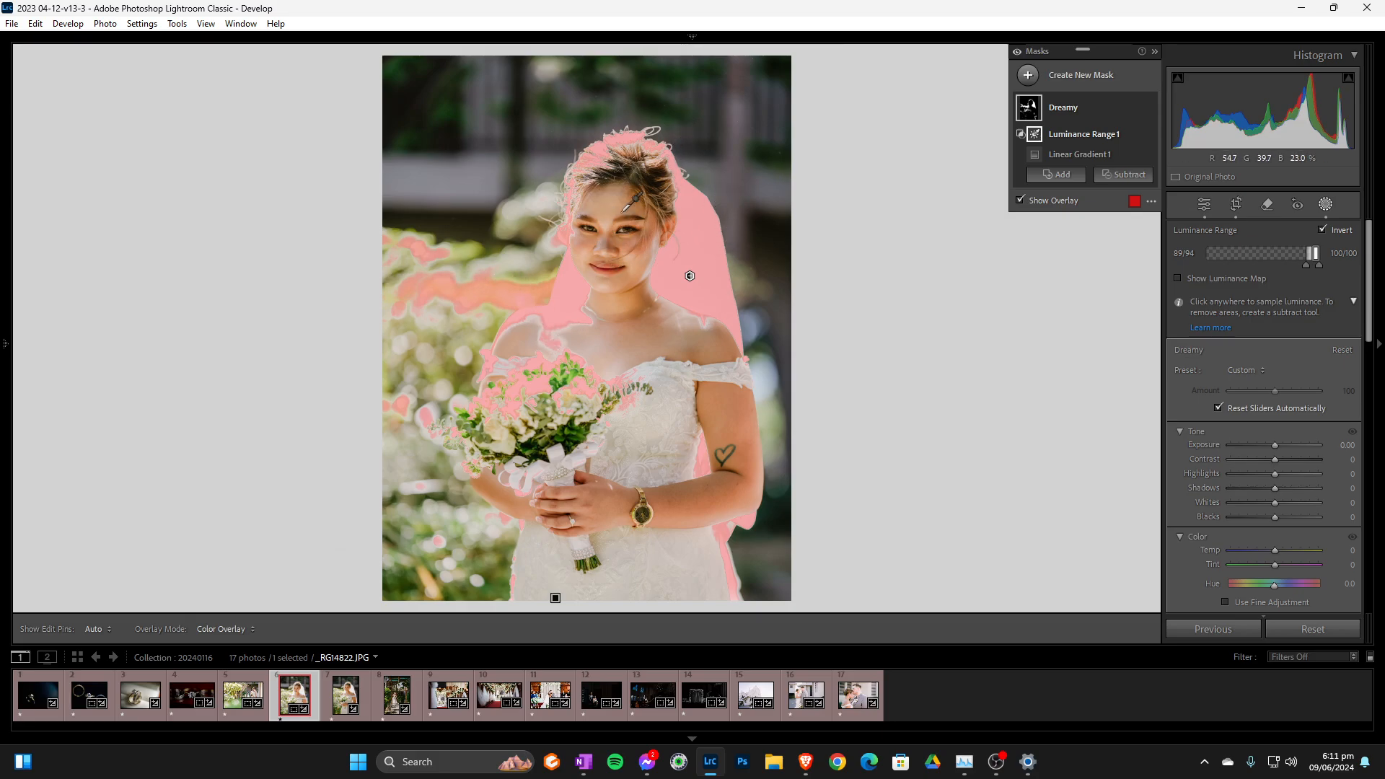
{"action": "left_click_drag", "start_coordinate": [1305, 270], "coordinate": [1300, 270]}
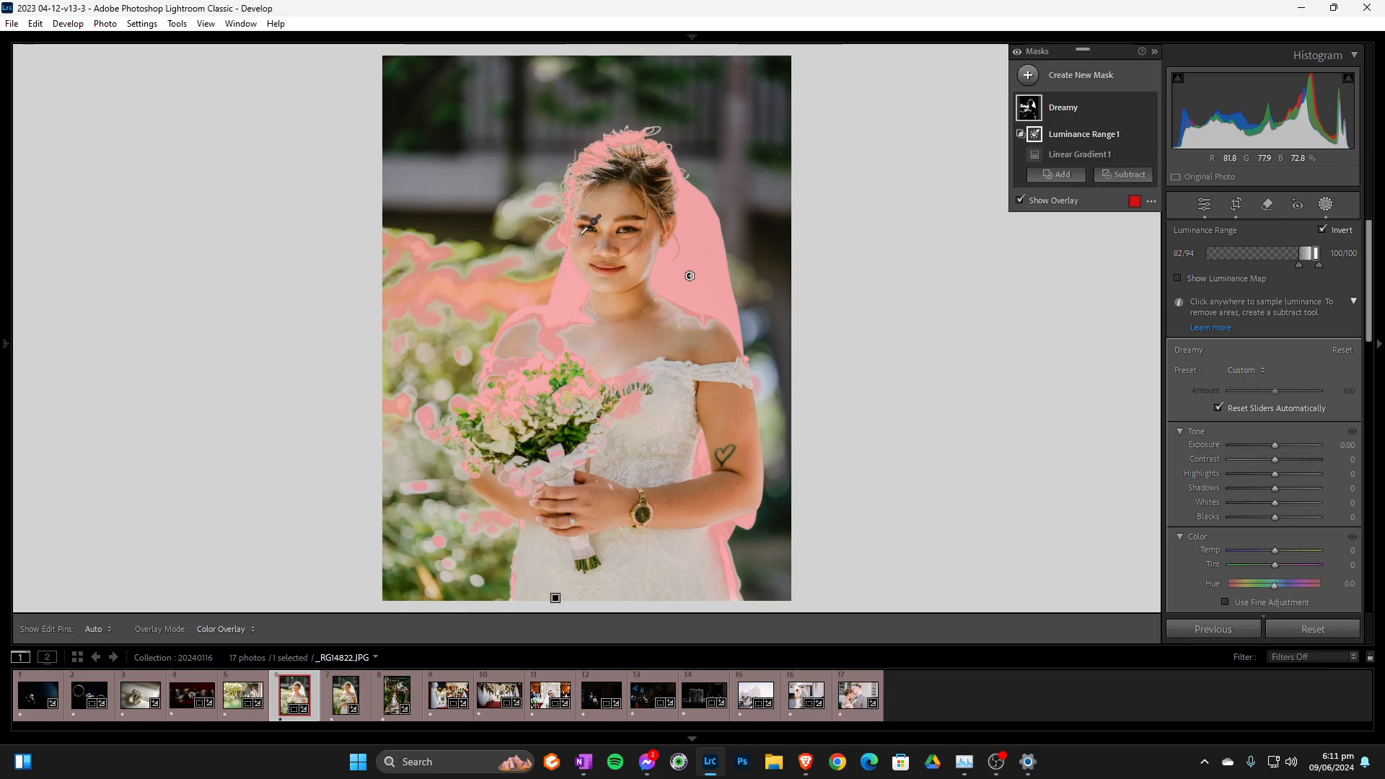
{"action": "left_click", "coordinate": [1177, 278]}
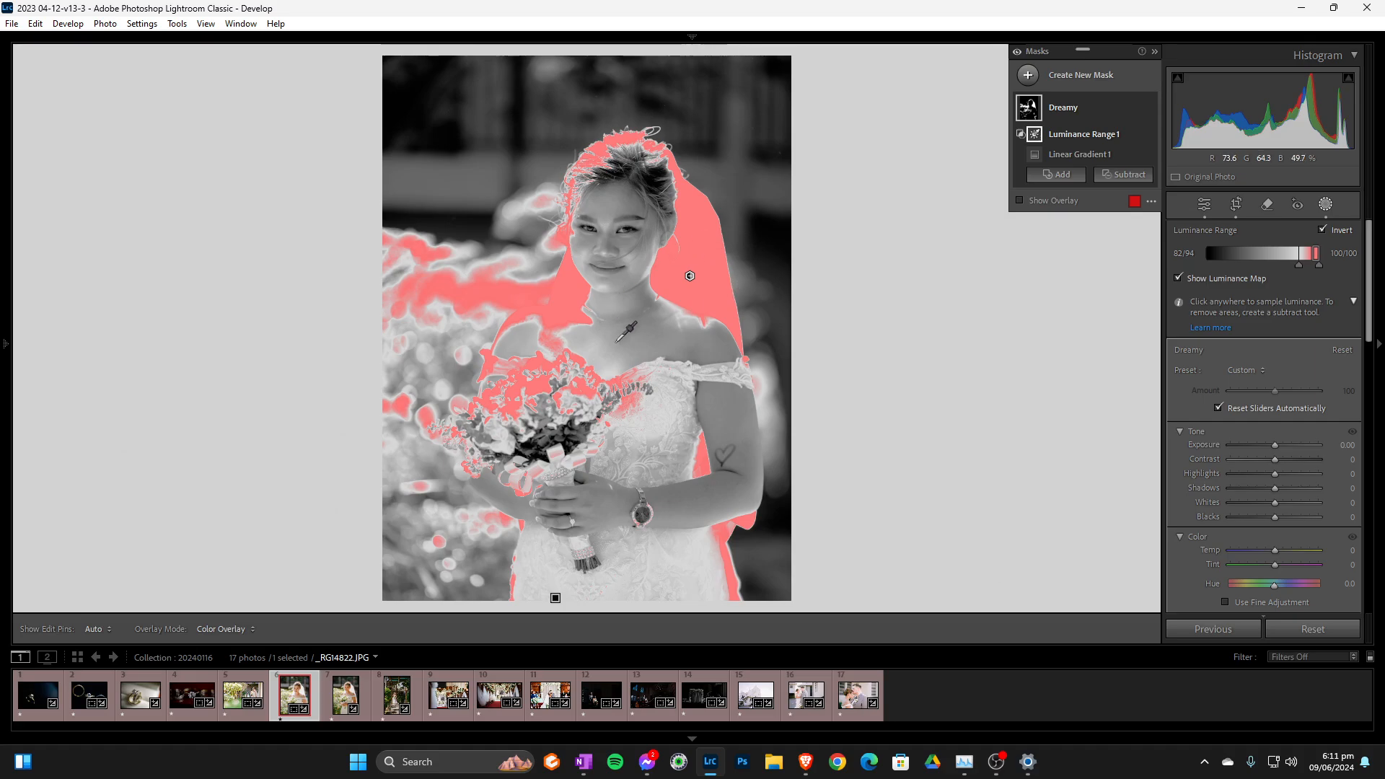
{"action": "left_click", "coordinate": [1178, 278]}
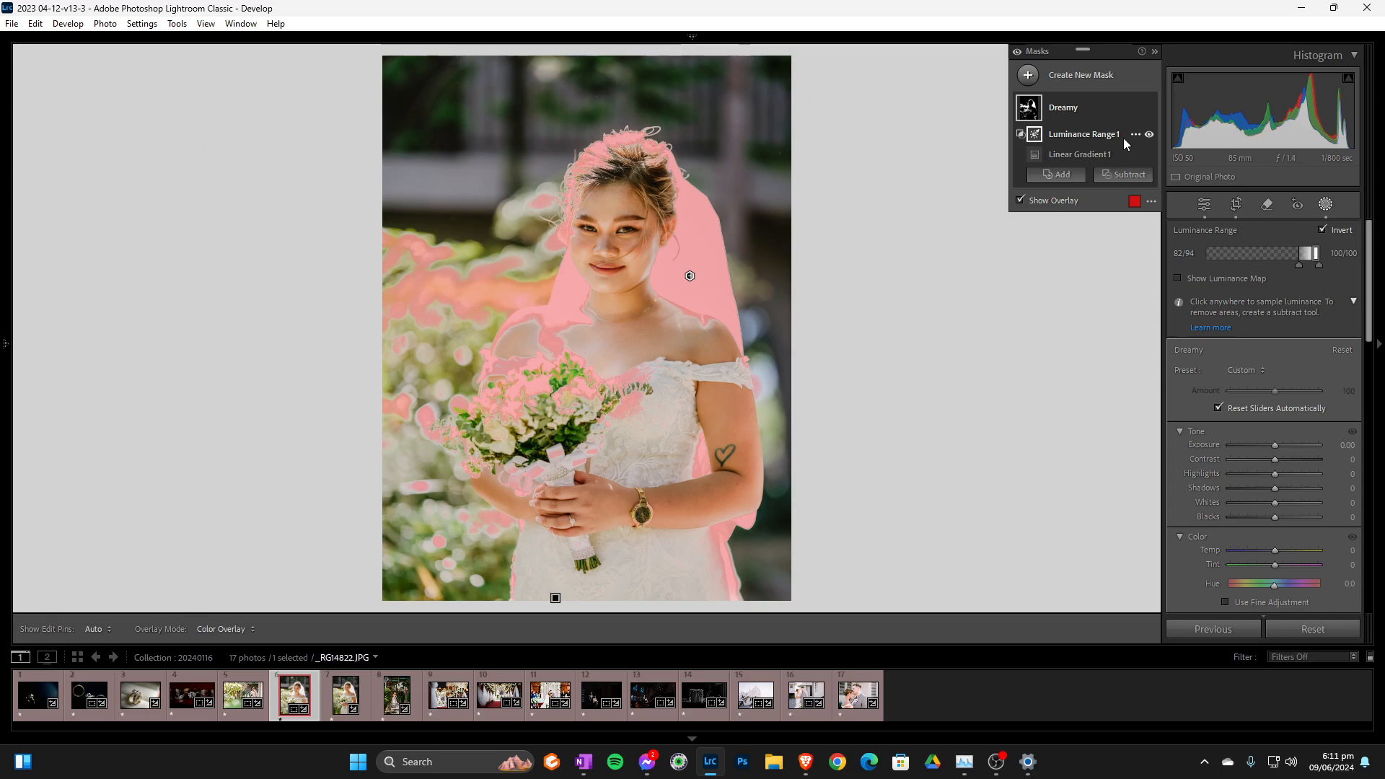
Set the Dreamy mask's Clarity and Texture both to −20
{"action": "scroll", "coordinate": [1261, 536], "scroll_direction": "down", "scroll_amount": 2}
{"action": "scroll", "coordinate": [1261, 542], "scroll_direction": "down", "scroll_amount": 2}
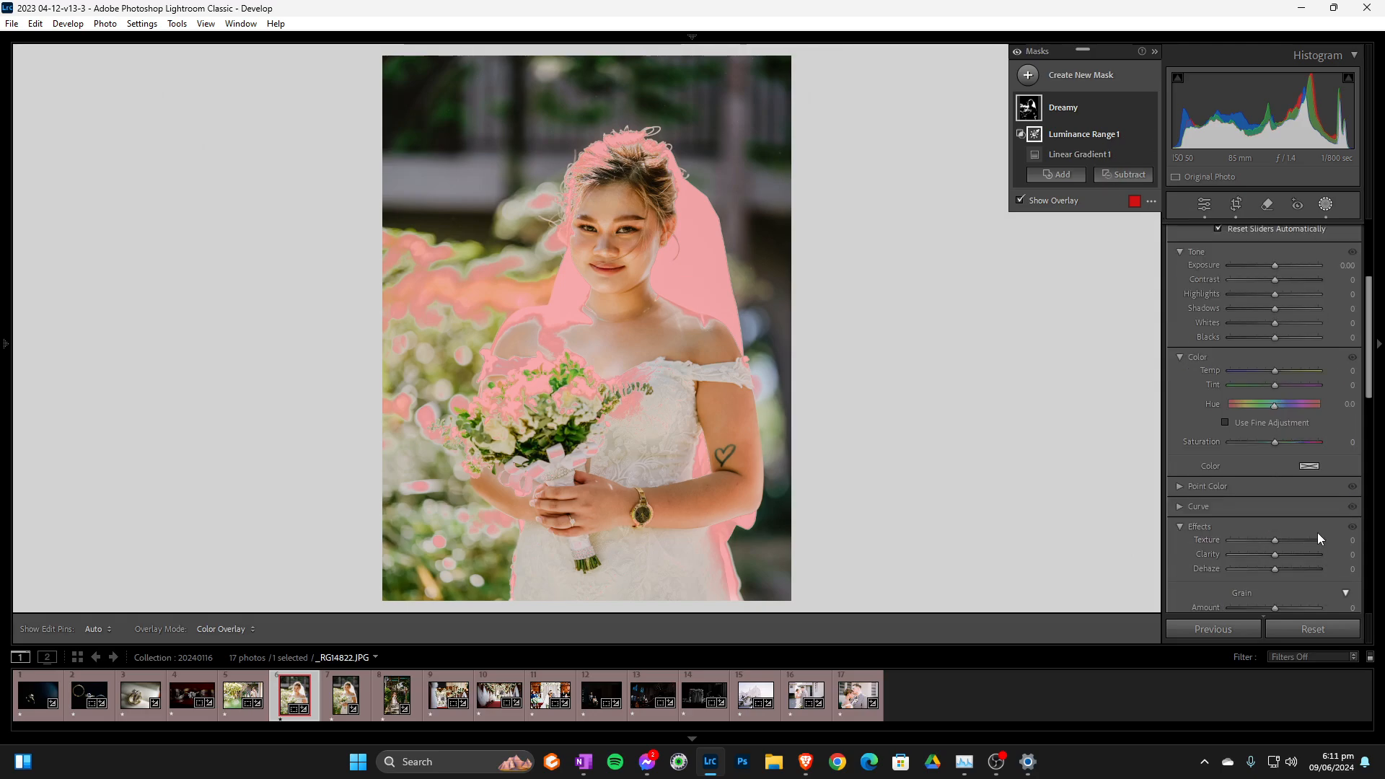
{"action": "mouse_move", "coordinate": [1275, 556]}
{"action": "left_mouse_down"}
{"action": "mouse_move", "coordinate": [1246, 559]}
{"action": "mouse_move", "coordinate": [1304, 558]}
{"action": "mouse_move", "coordinate": [1236, 559]}
{"action": "mouse_move", "coordinate": [1267, 561]}
{"action": "left_mouse_up"}
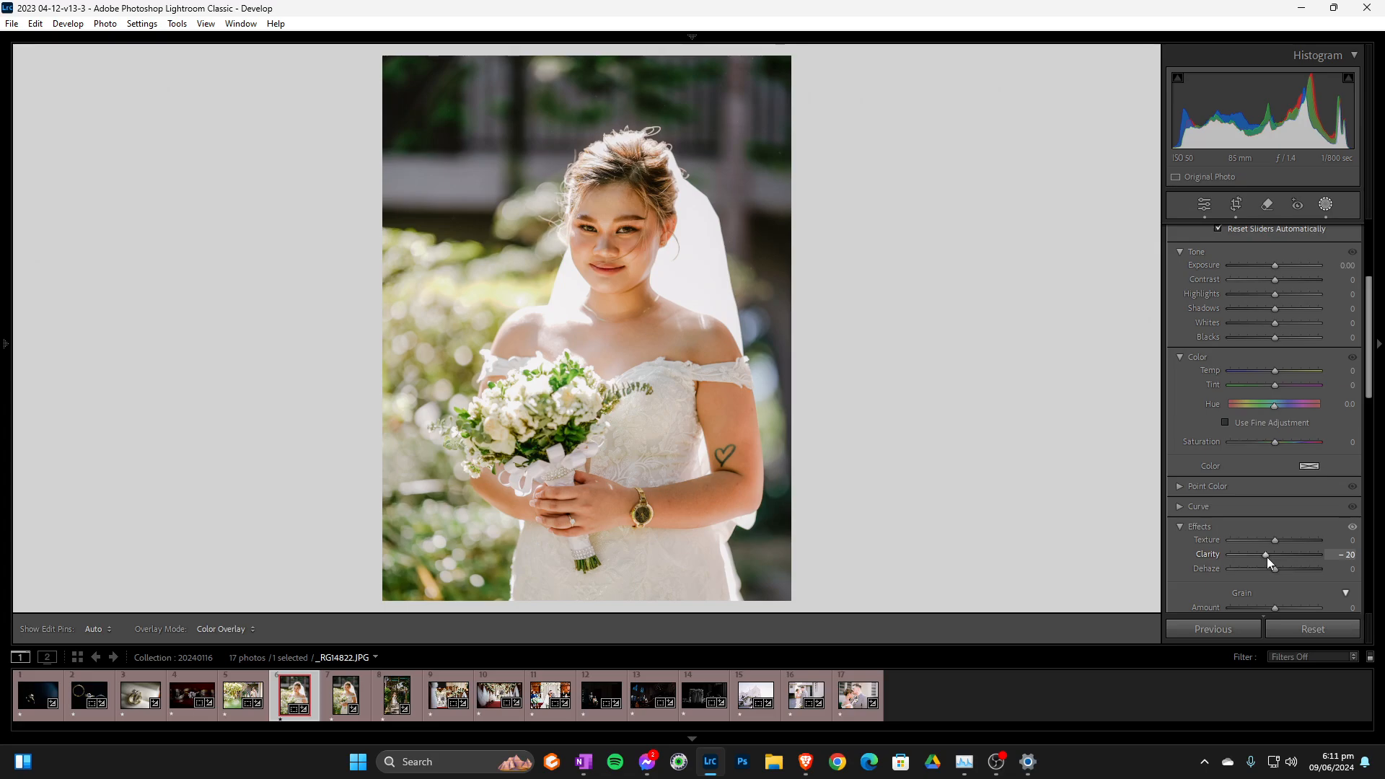
{"action": "left_click", "coordinate": [1273, 542]}
{"action": "key", "text": "Down"}
{"action": "key", "text": "Down"}
{"action": "key", "text": "Down"}
{"action": "key", "text": "Down"}
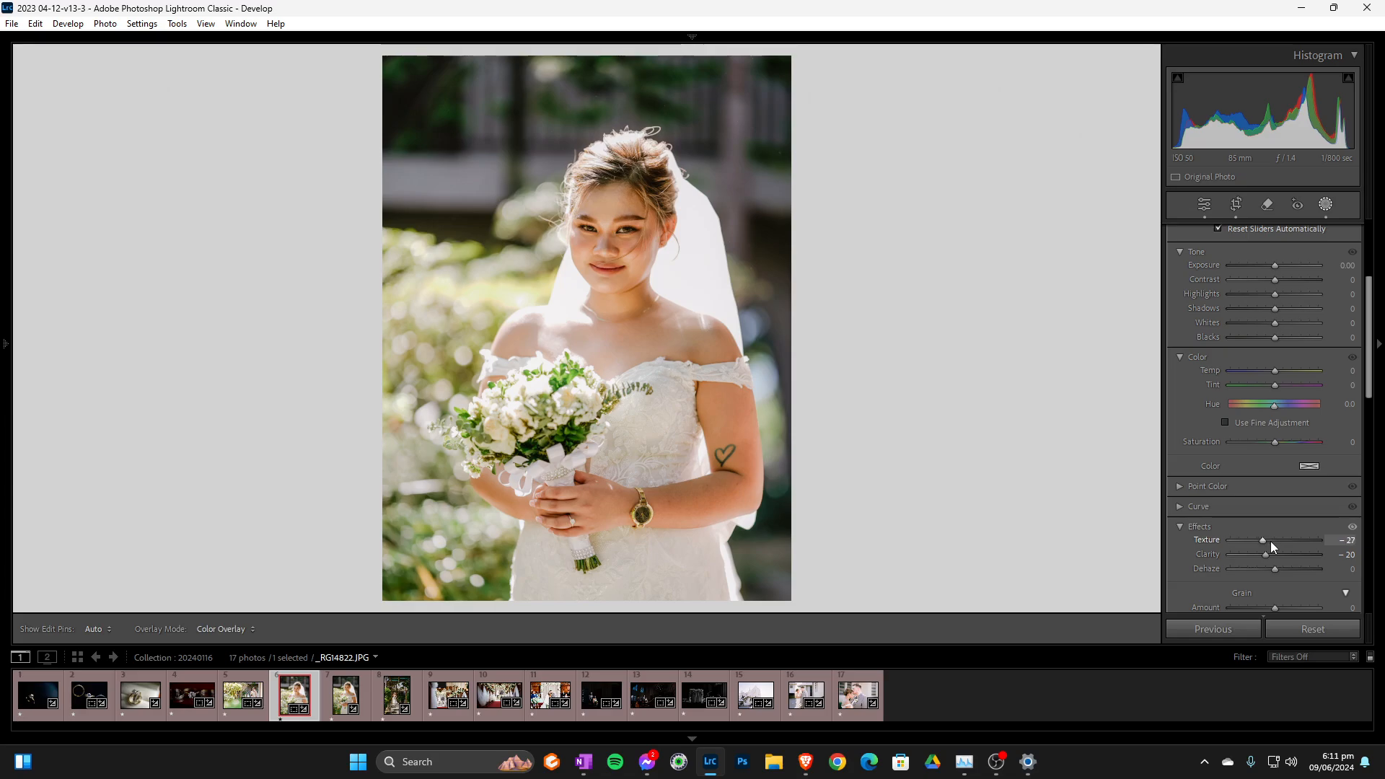
{"action": "left_click_drag", "start_coordinate": [1270, 541], "coordinate": [1271, 541]}
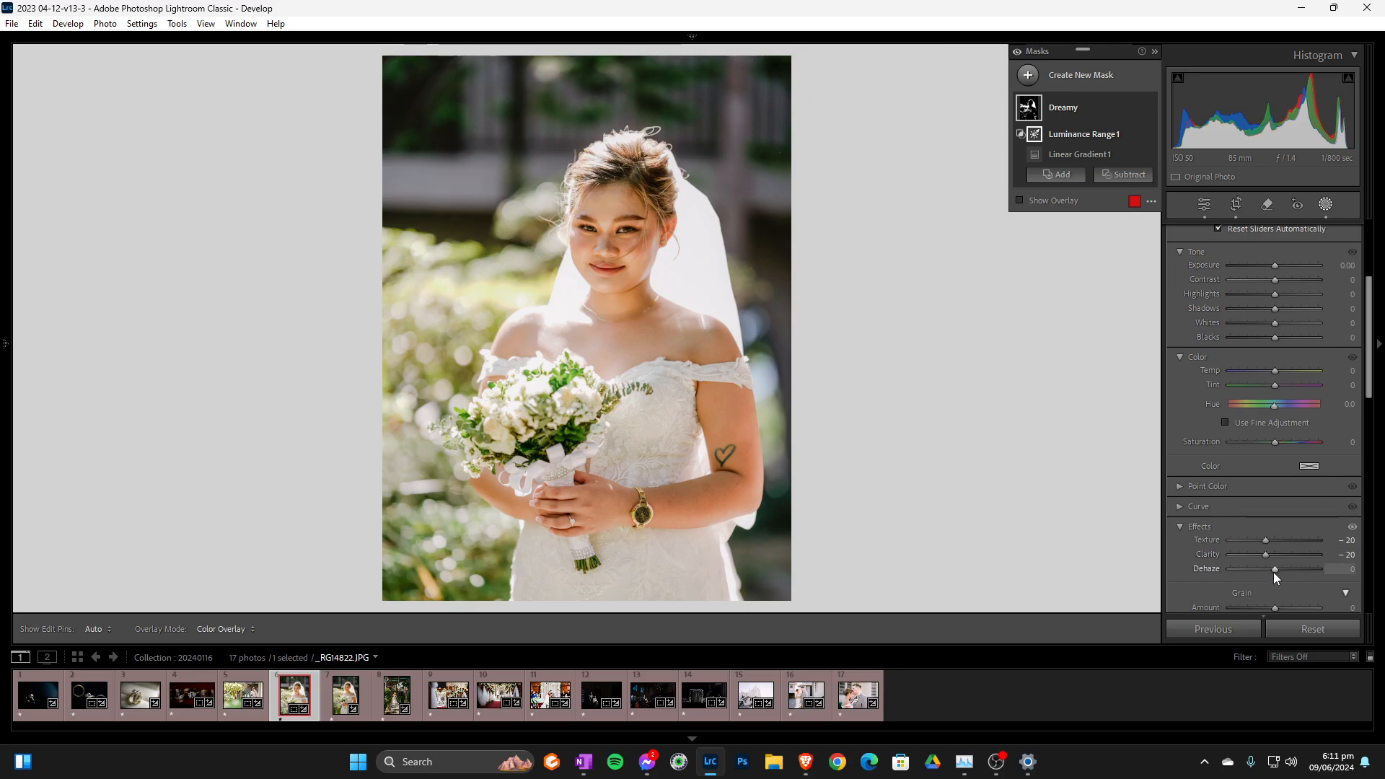
Set the Dreamy mask's Dehaze to −20 and leave masking
{"action": "key", "text": "Up"}
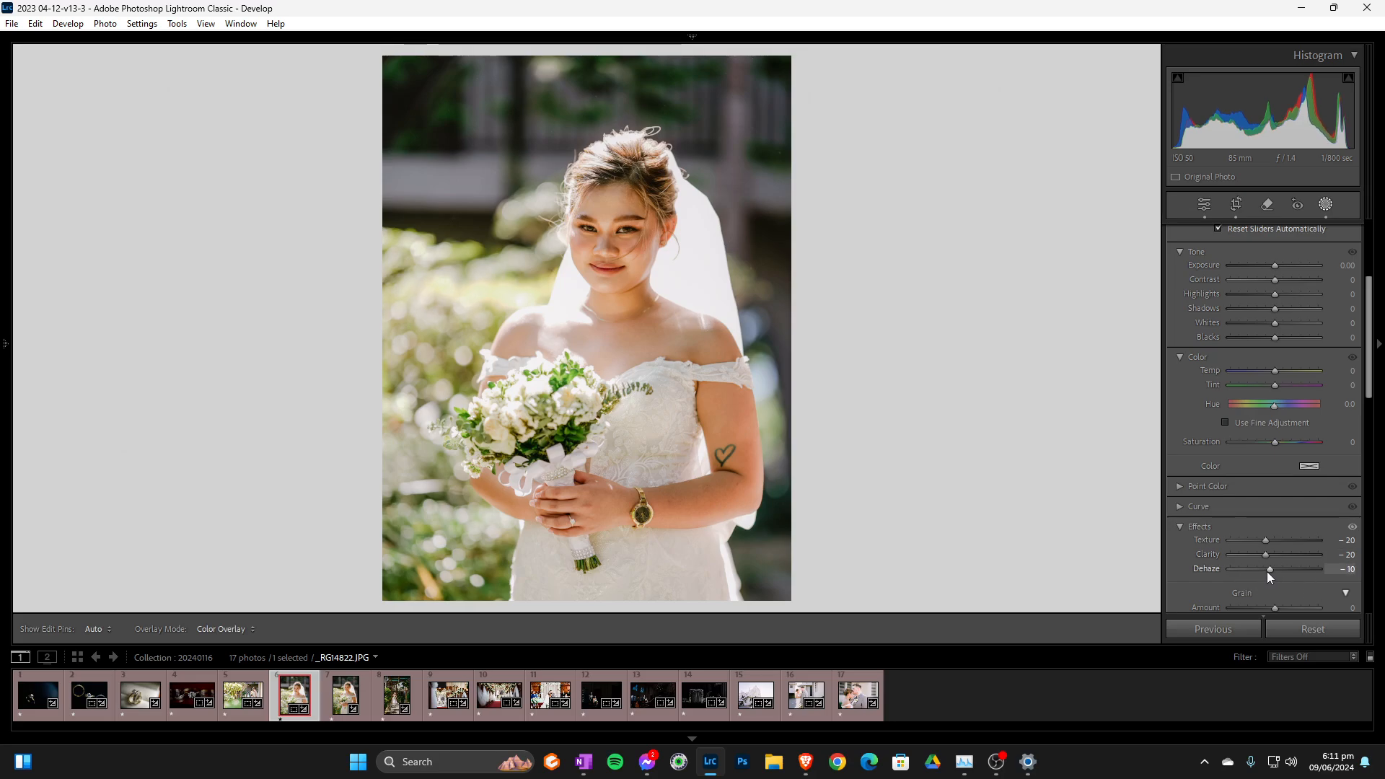
{"action": "mouse_move", "coordinate": [1266, 572]}
{"action": "left_mouse_down"}
{"action": "mouse_move", "coordinate": [1219, 572]}
{"action": "mouse_move", "coordinate": [1257, 573]}
{"action": "left_mouse_up"}
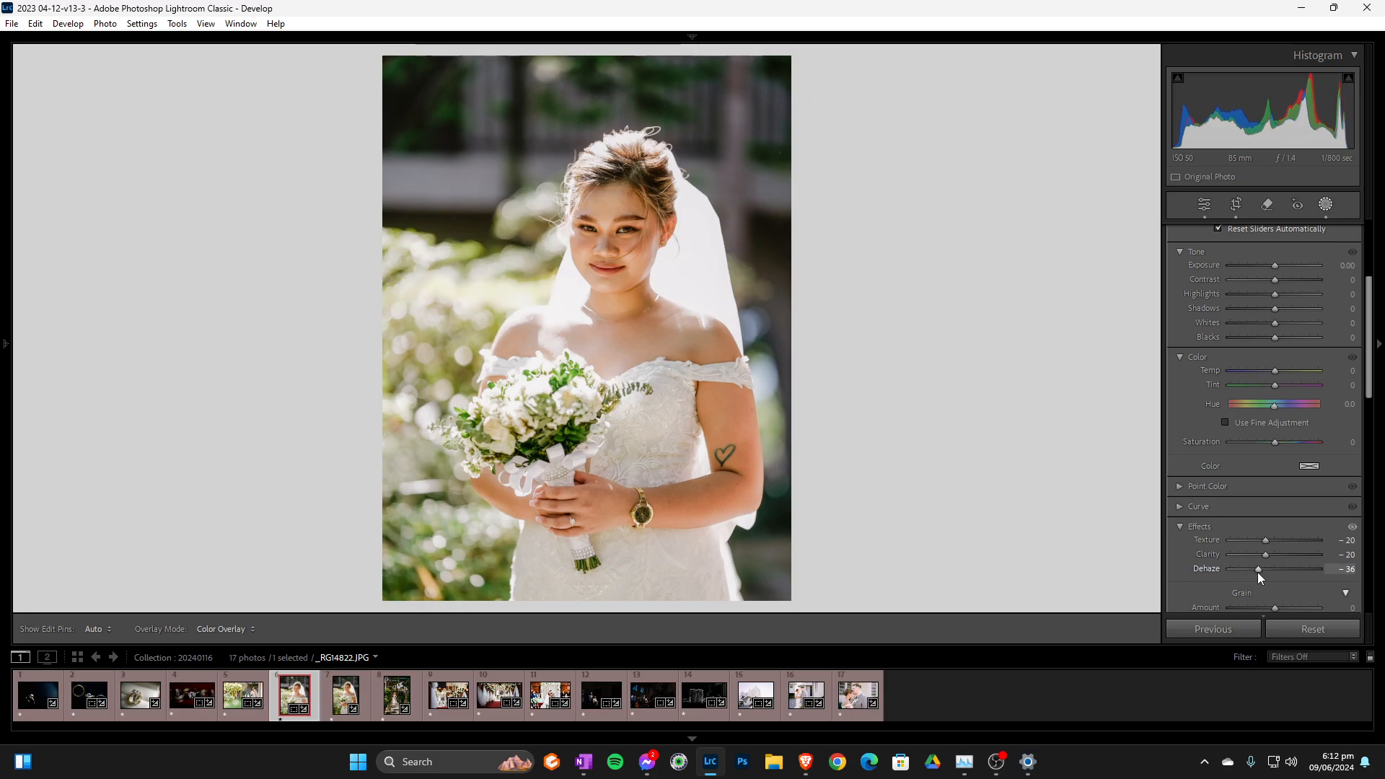
{"action": "key", "text": "Up"}
{"action": "key", "text": "Up"}
{"action": "key", "text": "Up"}
{"action": "key", "text": "Up"}
{"action": "key", "text": "Up"}
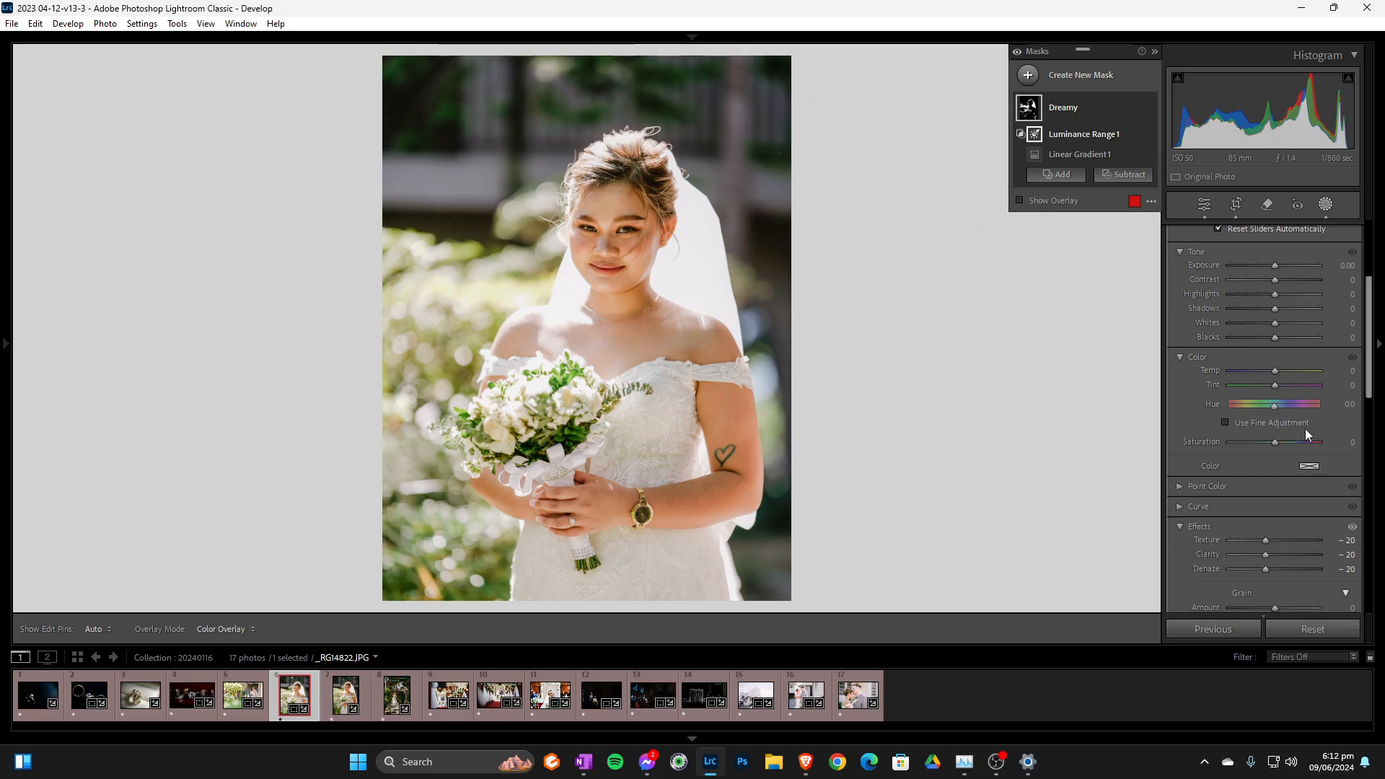
{"action": "left_click", "coordinate": [1325, 205]}
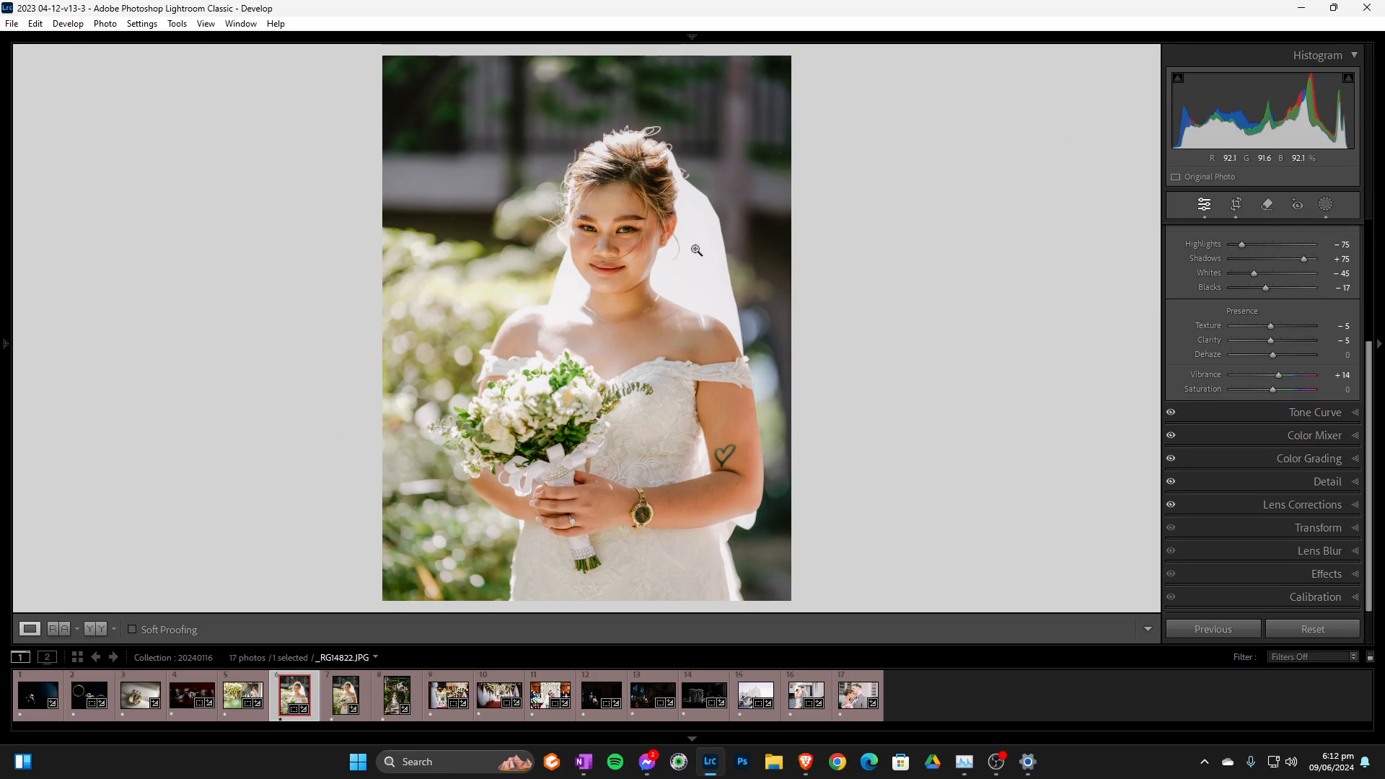
Inspect the bride's shoulder and face up close, and raise the photo's global Exposure to +0.90
{"action": "left_click_drag", "start_coordinate": [683, 250], "coordinate": [668, 205]}
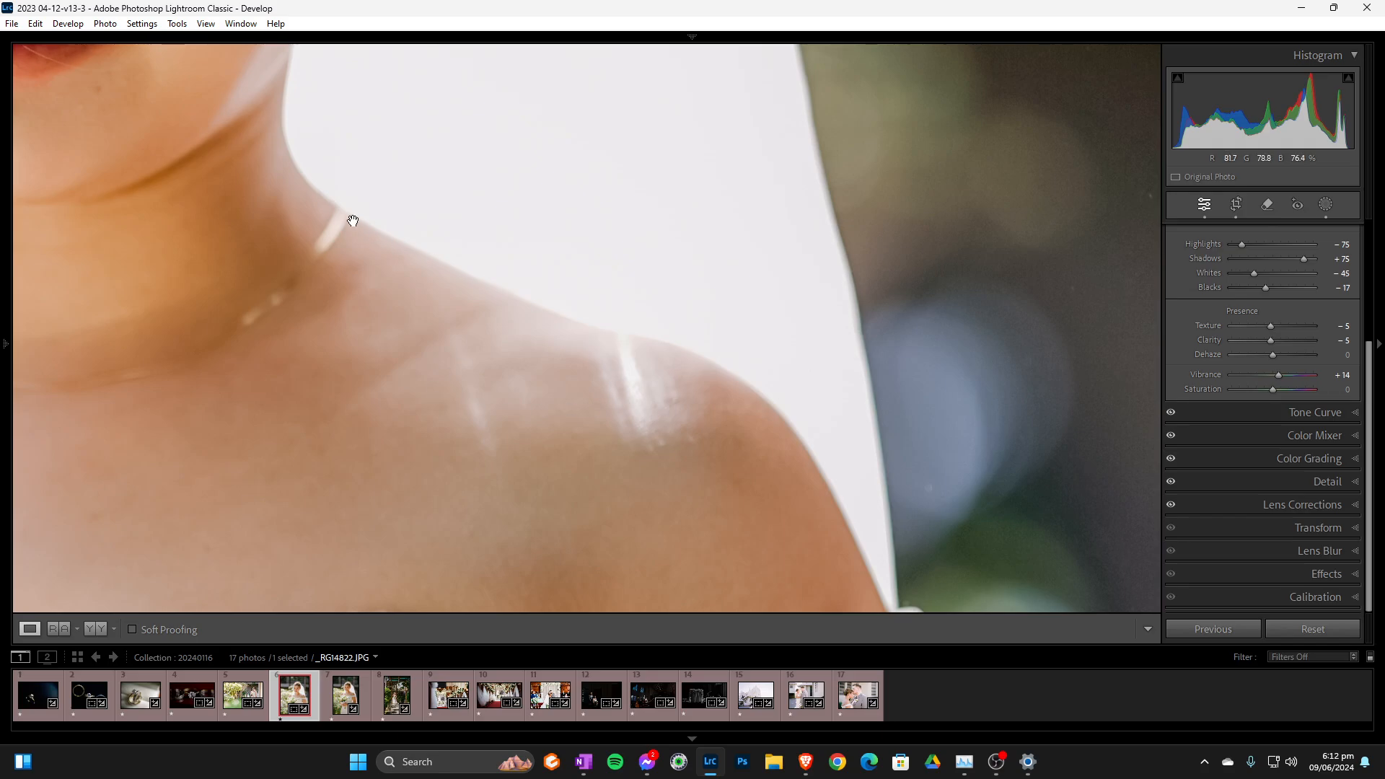
{"action": "left_click_drag", "start_coordinate": [349, 223], "coordinate": [825, 575]}
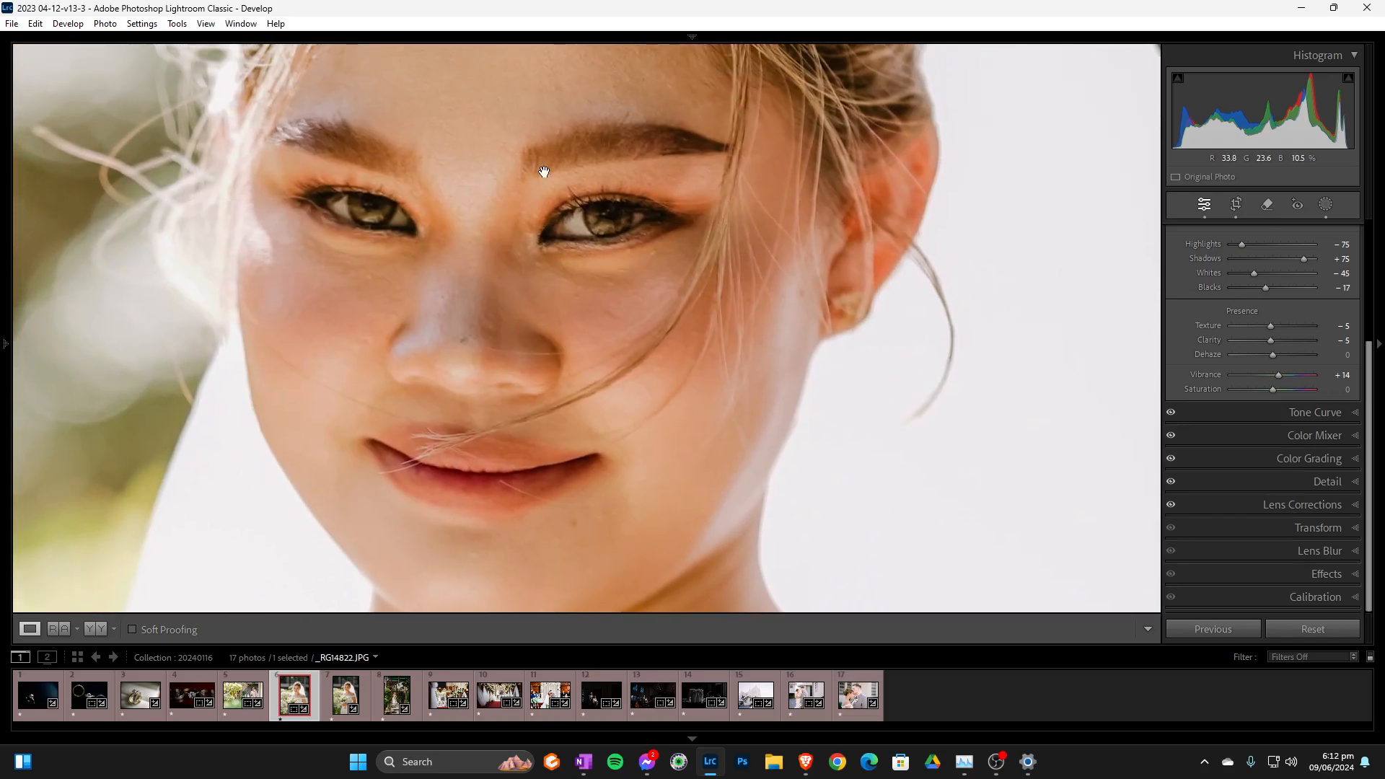
{"action": "left_click", "coordinate": [544, 257]}
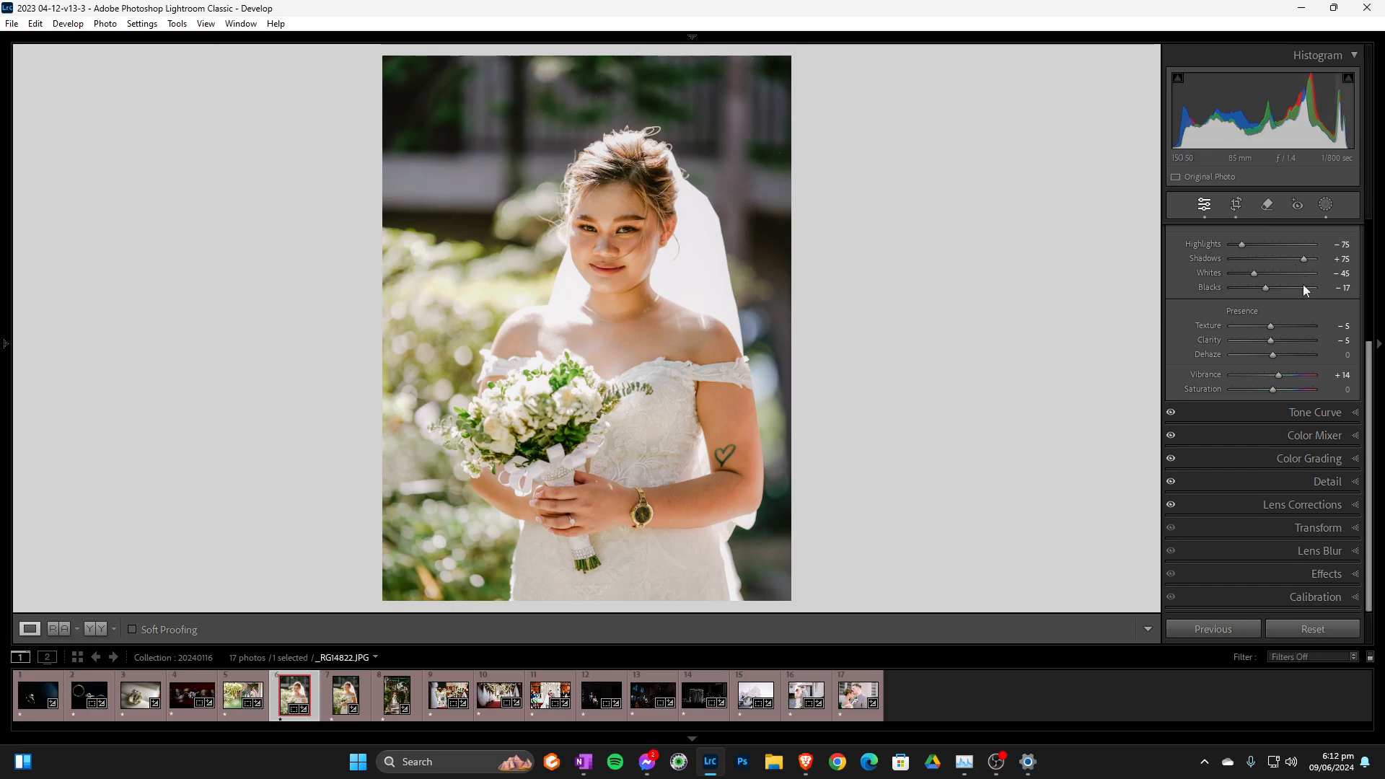
{"action": "scroll", "coordinate": [1310, 329], "scroll_direction": "up", "scroll_amount": 5}
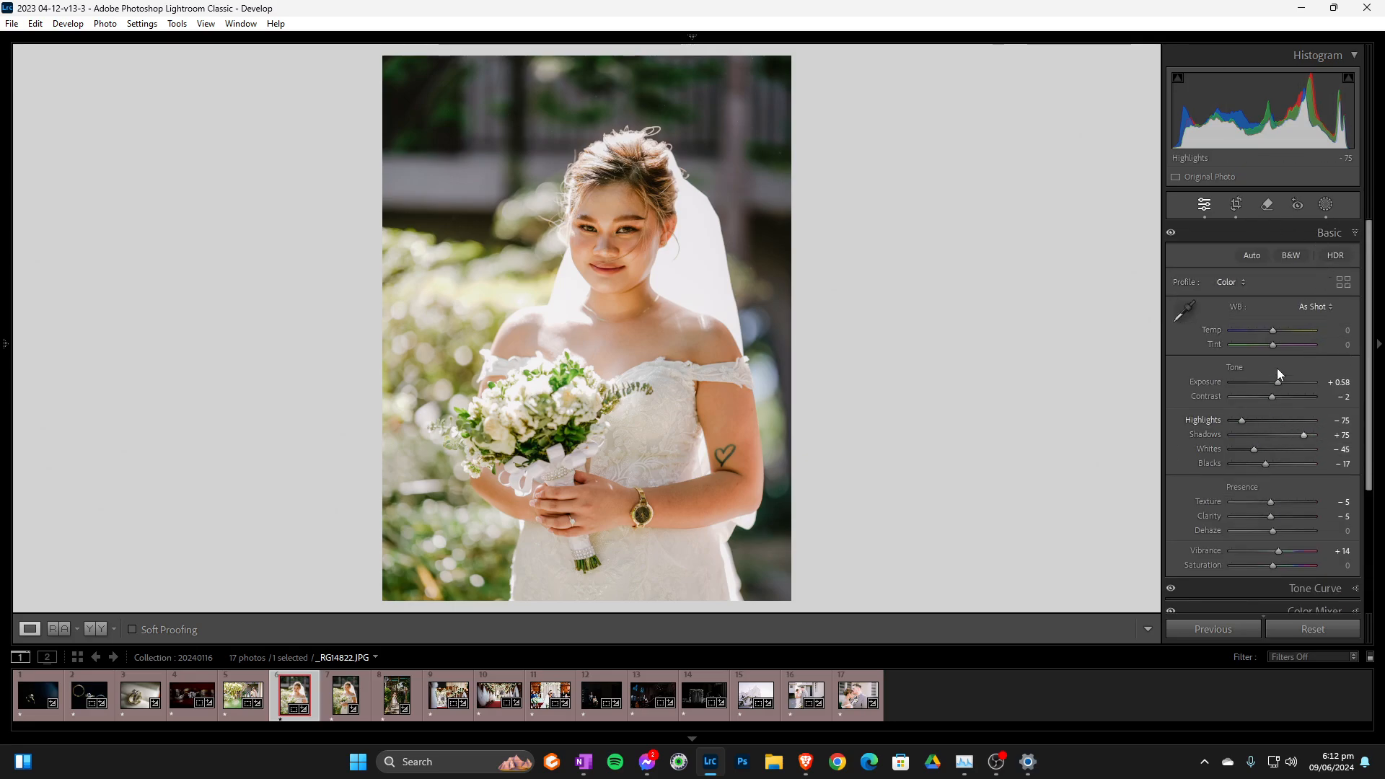
{"action": "left_click_drag", "start_coordinate": [1278, 382], "coordinate": [1280, 382]}
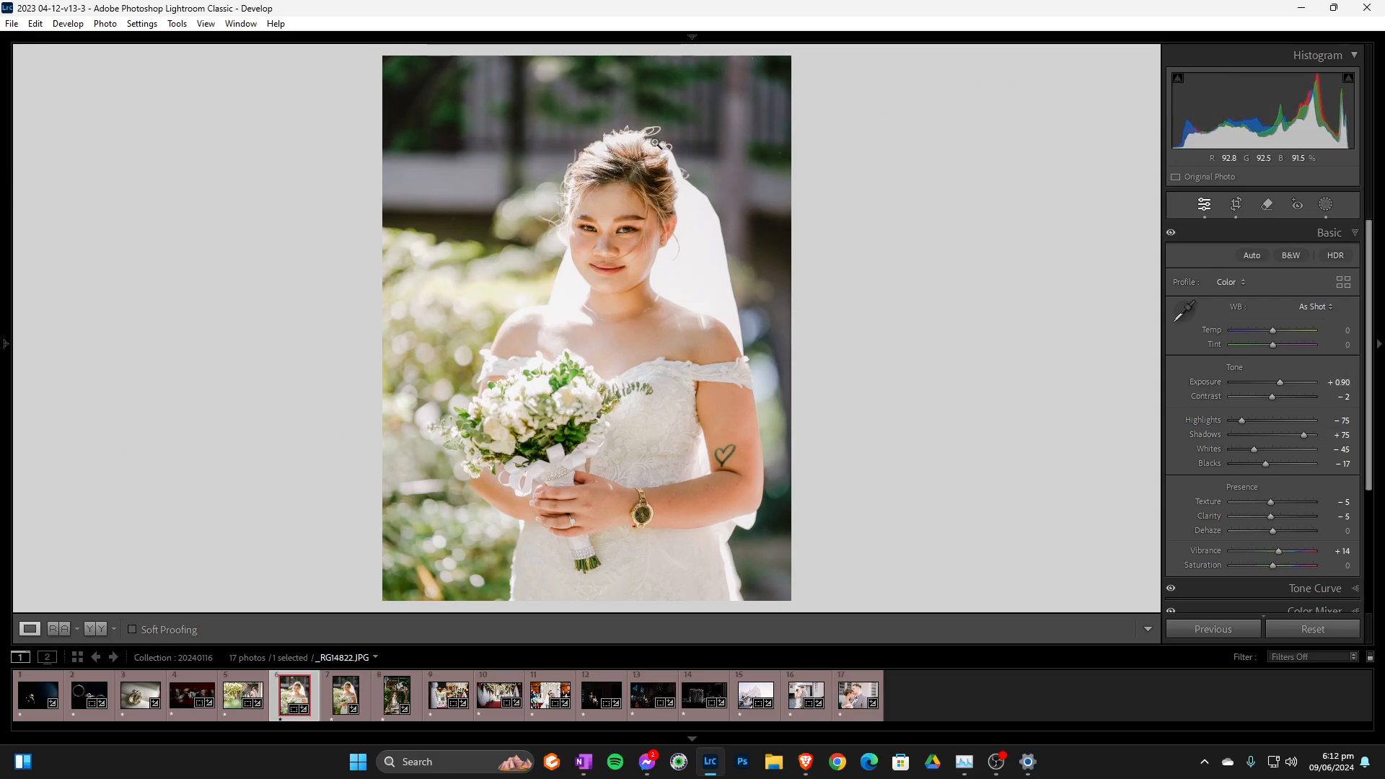
Inspect the highlights in the bride's hair up close, and return to the full view of the photo
{"action": "left_click", "coordinate": [650, 167]}
{"action": "left_click_drag", "start_coordinate": [650, 167], "coordinate": [700, 220]}
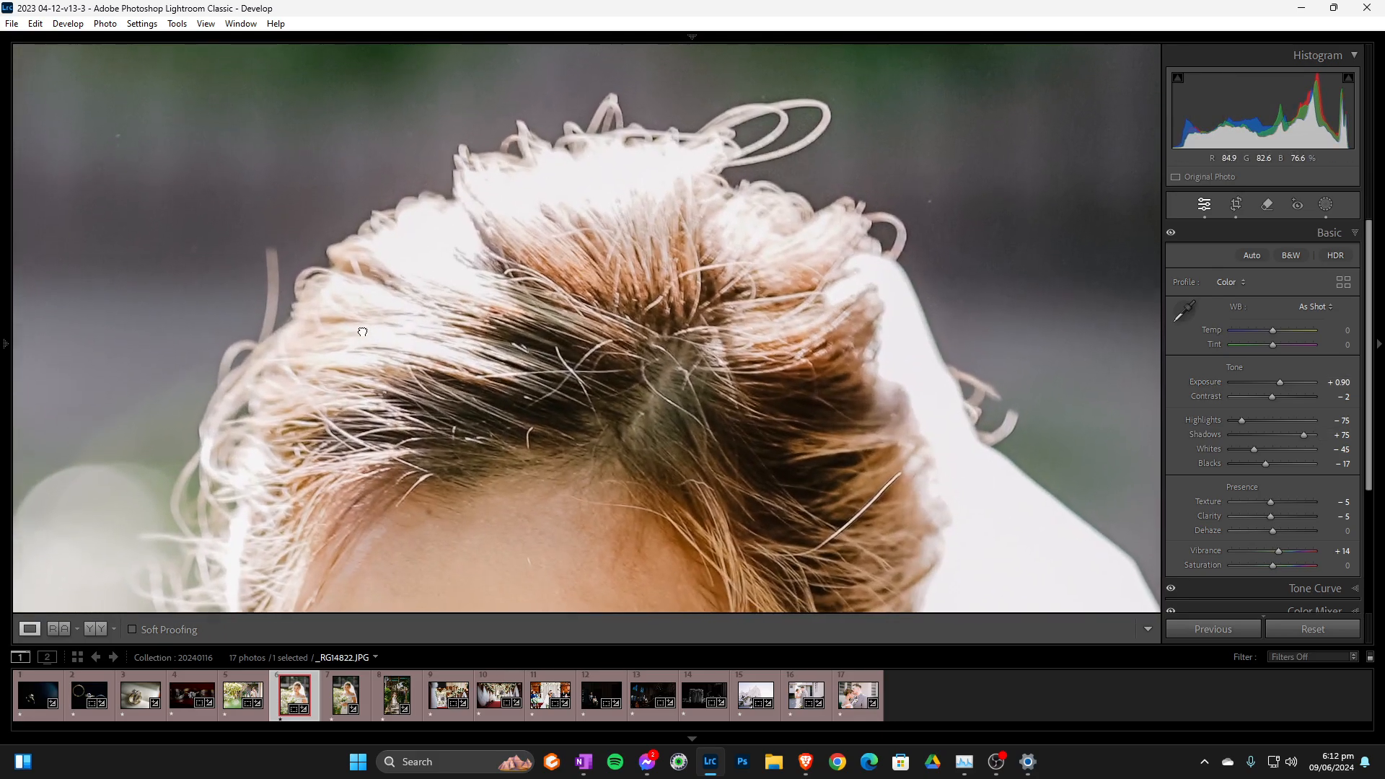
{"action": "left_click_drag", "start_coordinate": [359, 339], "coordinate": [509, 232]}
{"action": "left_click", "coordinate": [398, 354]}
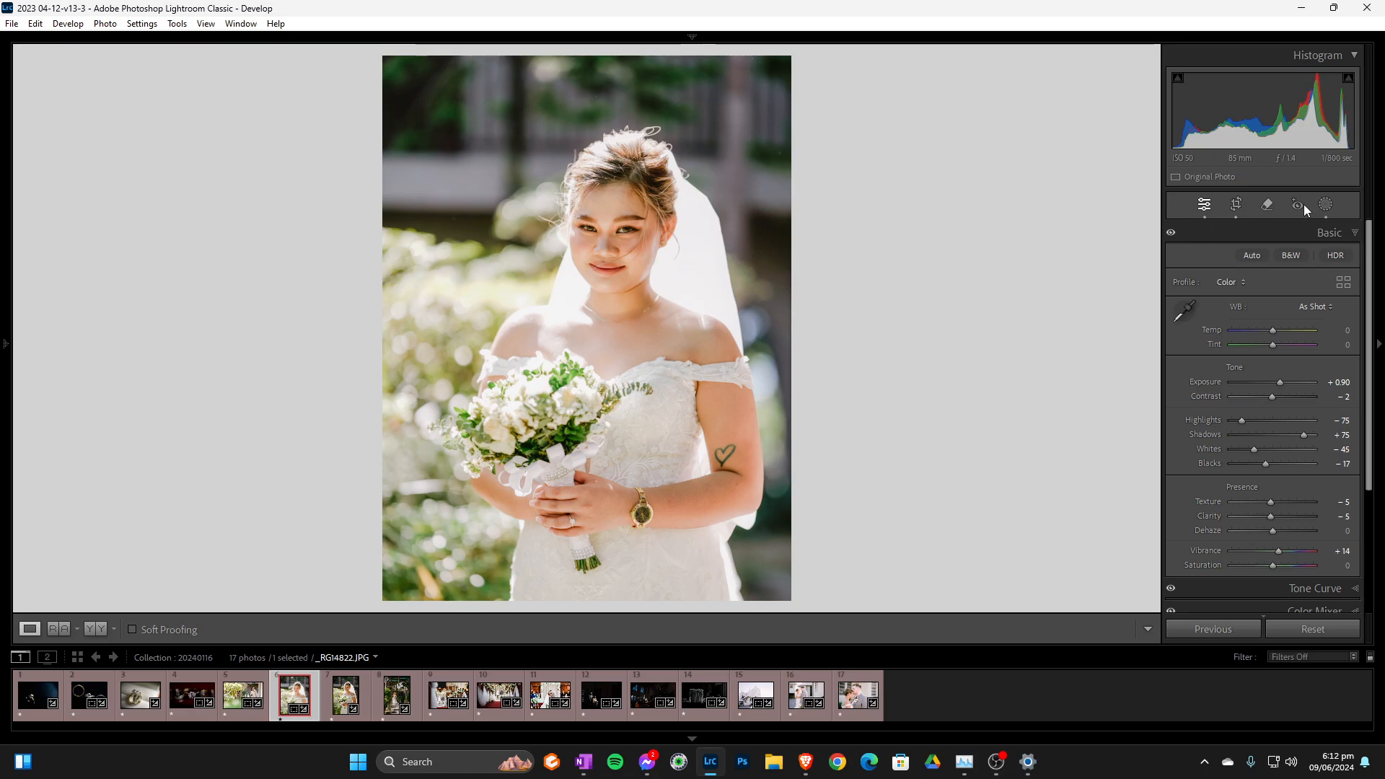
Look over the new develop preset options, including the available preset groups and the Dreamy mask setting
{"action": "mouse_move", "coordinate": [3, 430]}
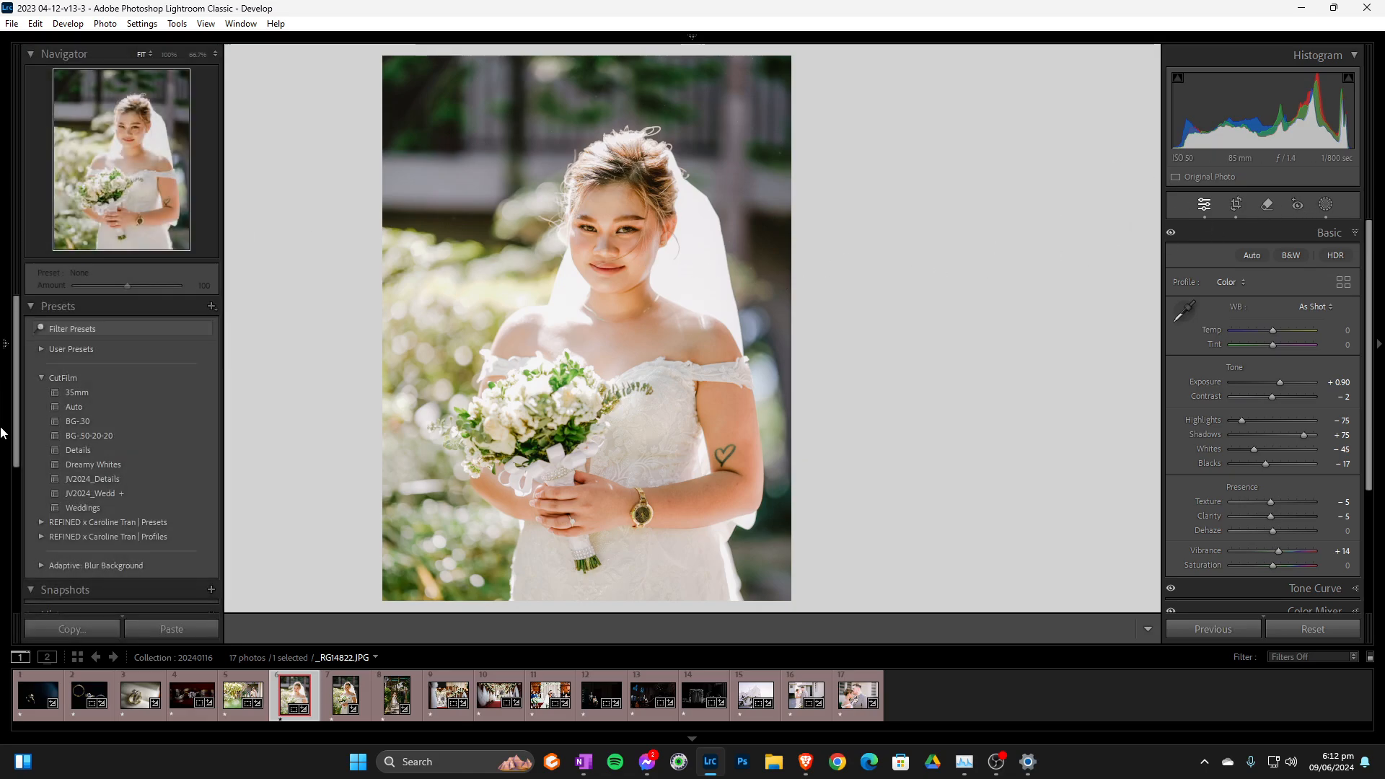
{"action": "left_click", "coordinate": [212, 307]}
{"action": "left_click", "coordinate": [245, 322]}
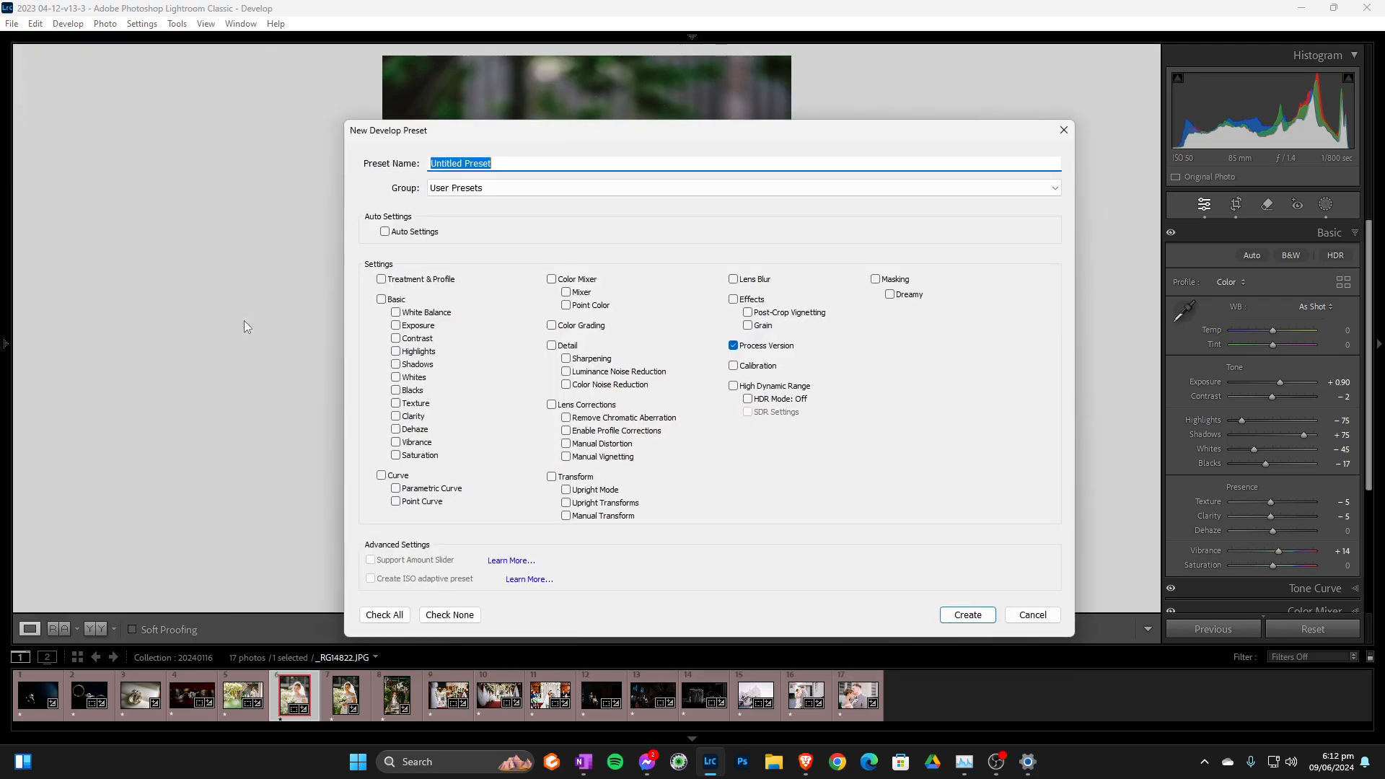
{"action": "left_click", "coordinate": [503, 192]}
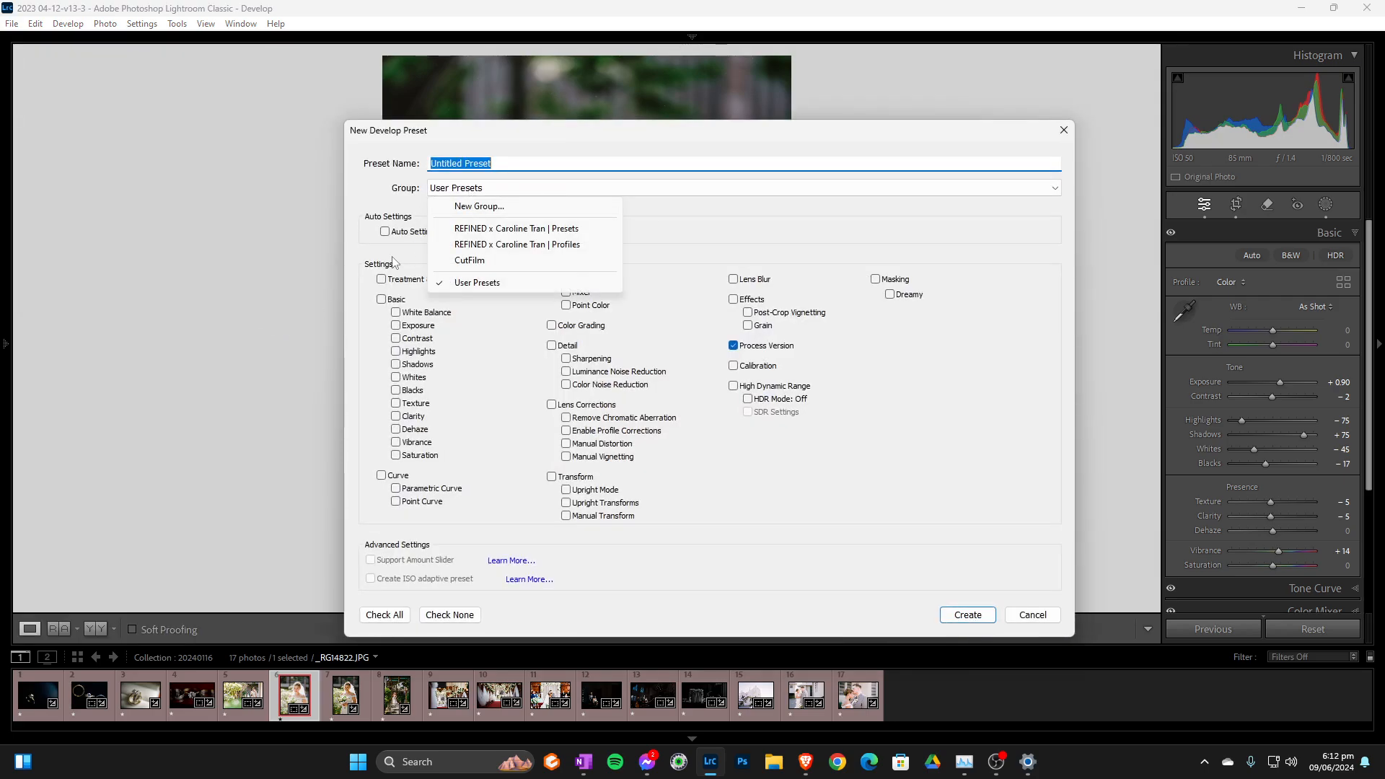
{"action": "left_click", "coordinate": [252, 319]}
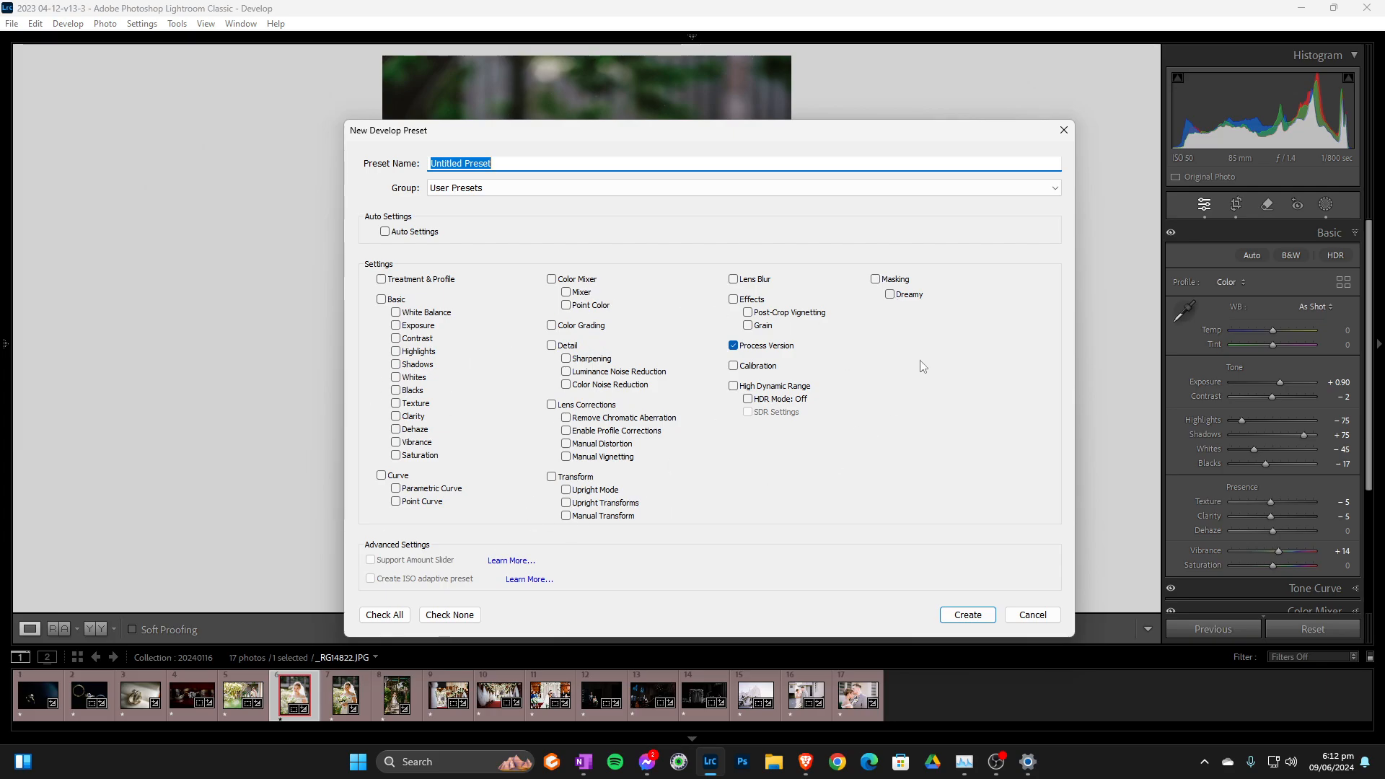
{"action": "left_click", "coordinate": [962, 615]}
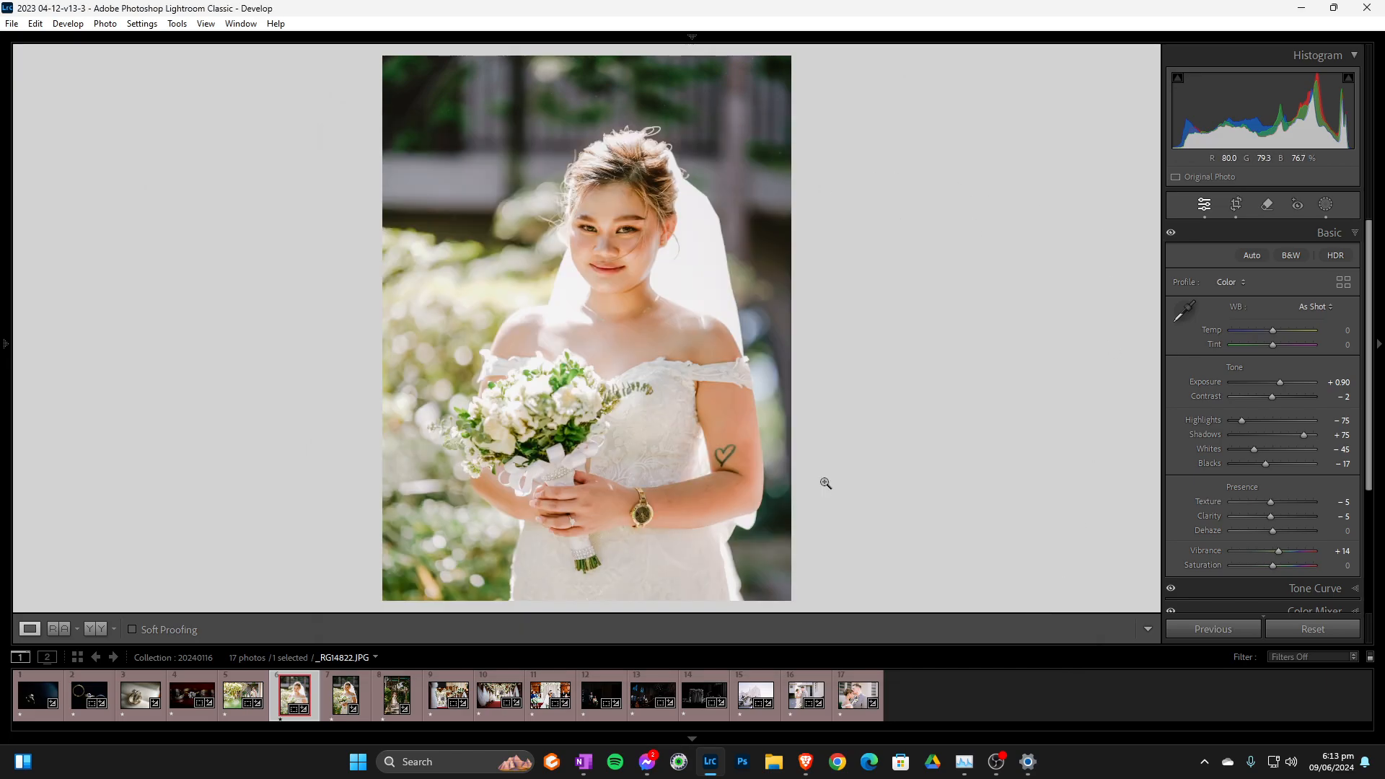
{"action": "left_click", "coordinate": [1325, 204]}
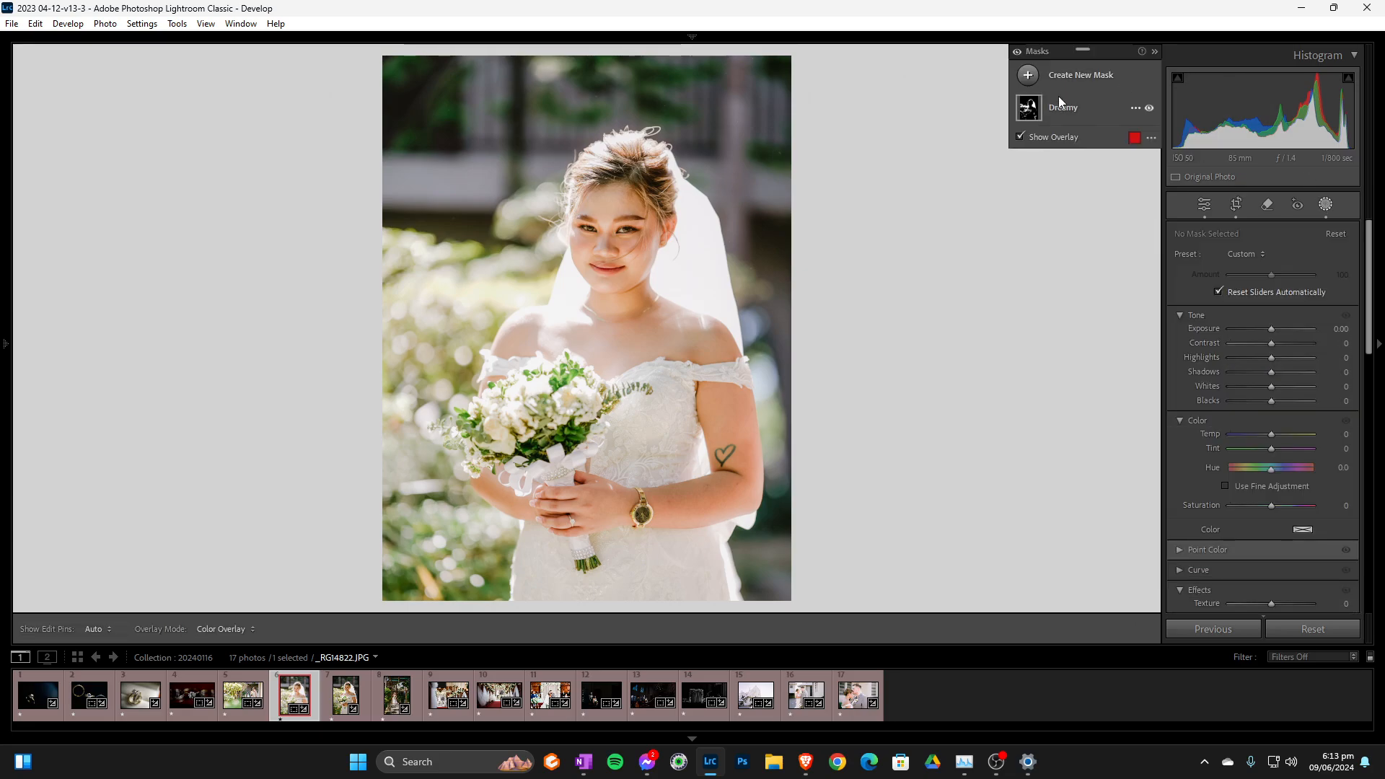
{"action": "left_click", "coordinate": [1137, 108]}
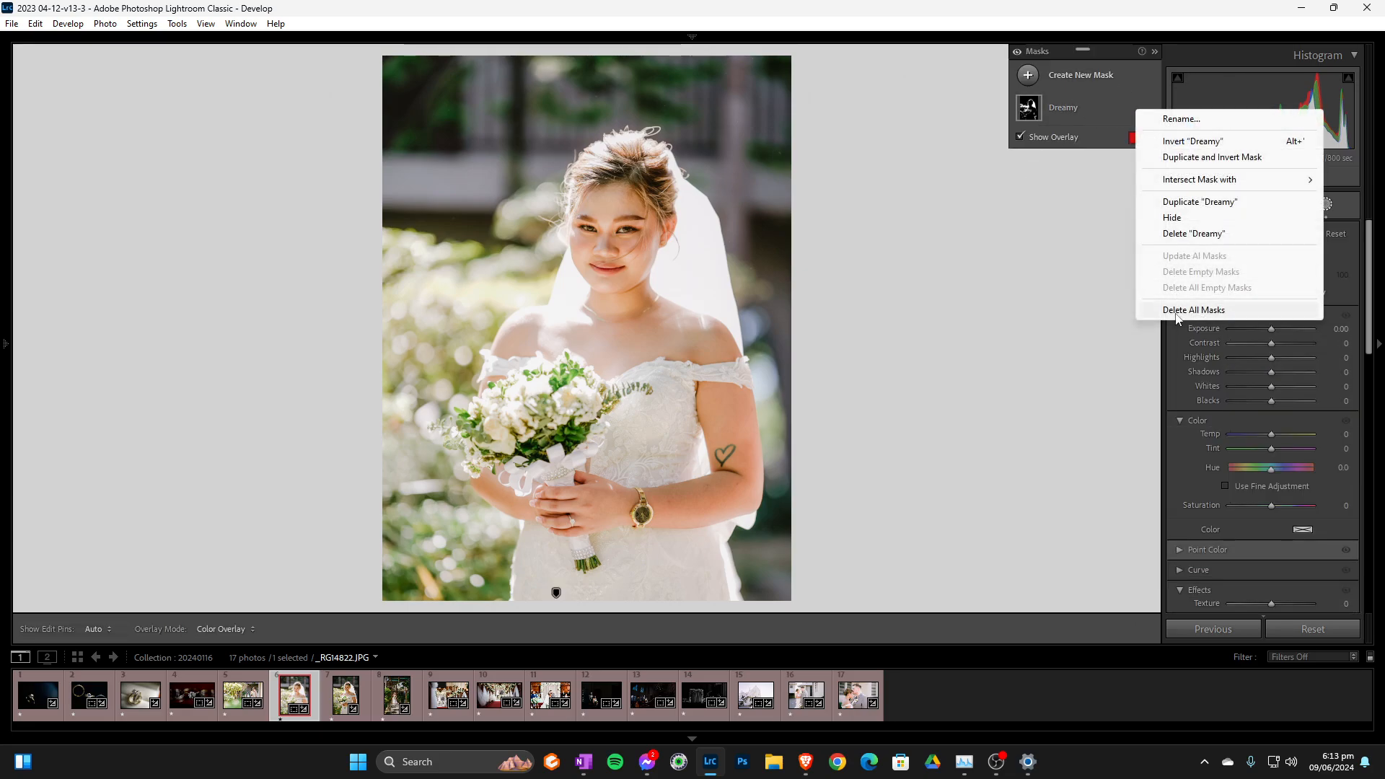
{"action": "left_click", "coordinate": [1013, 356]}
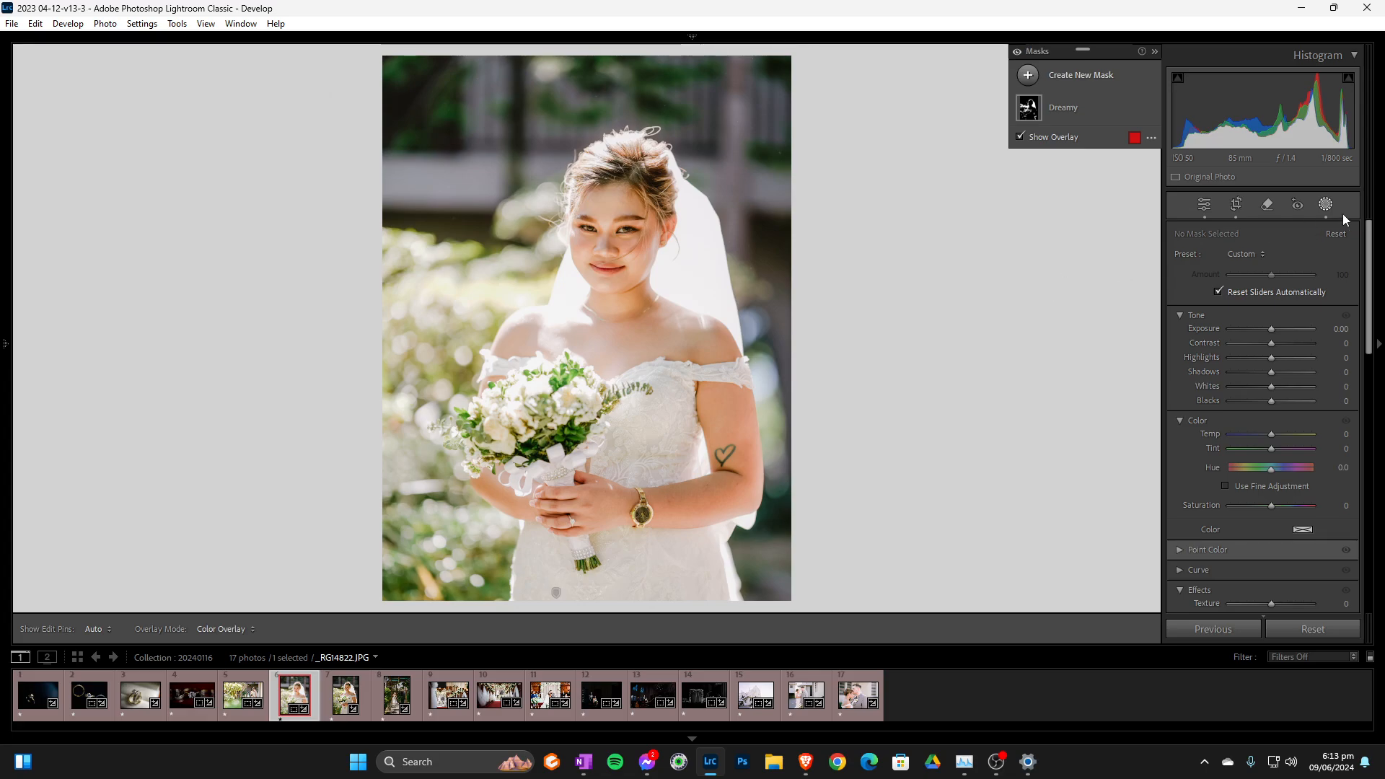
{"action": "left_click", "coordinate": [1323, 205]}
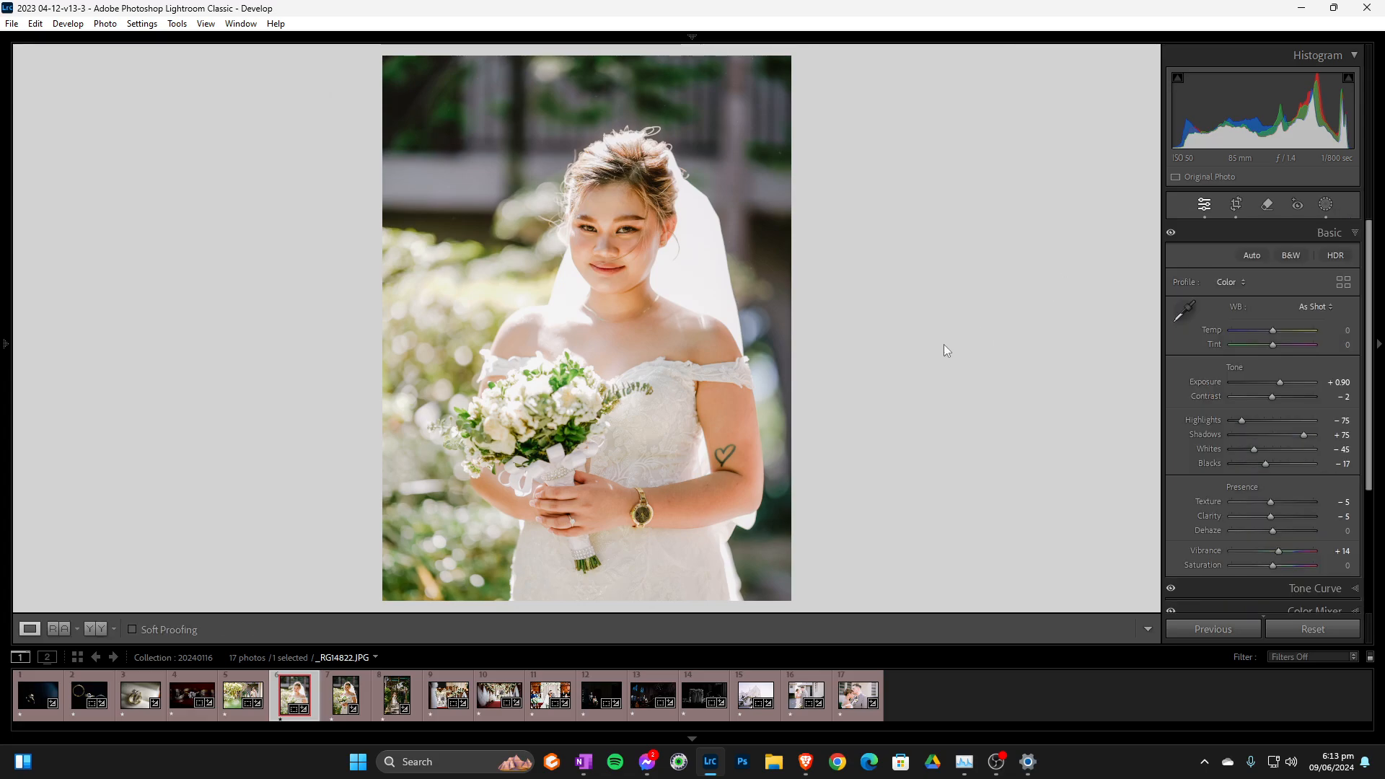
Compare the bride portrait before and after editing side by side, and return to the single view
{"action": "left_click", "coordinate": [96, 628]}
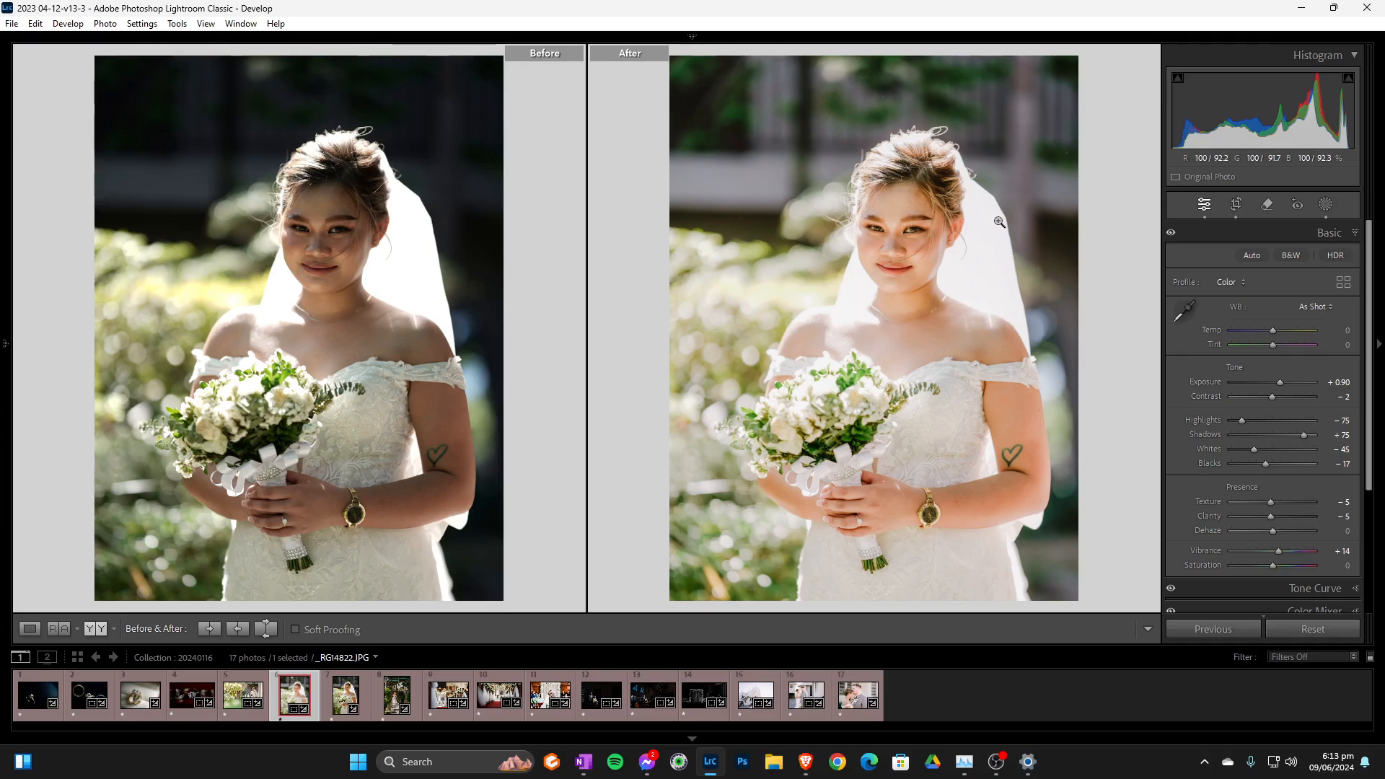
{"action": "left_click", "coordinate": [30, 631]}
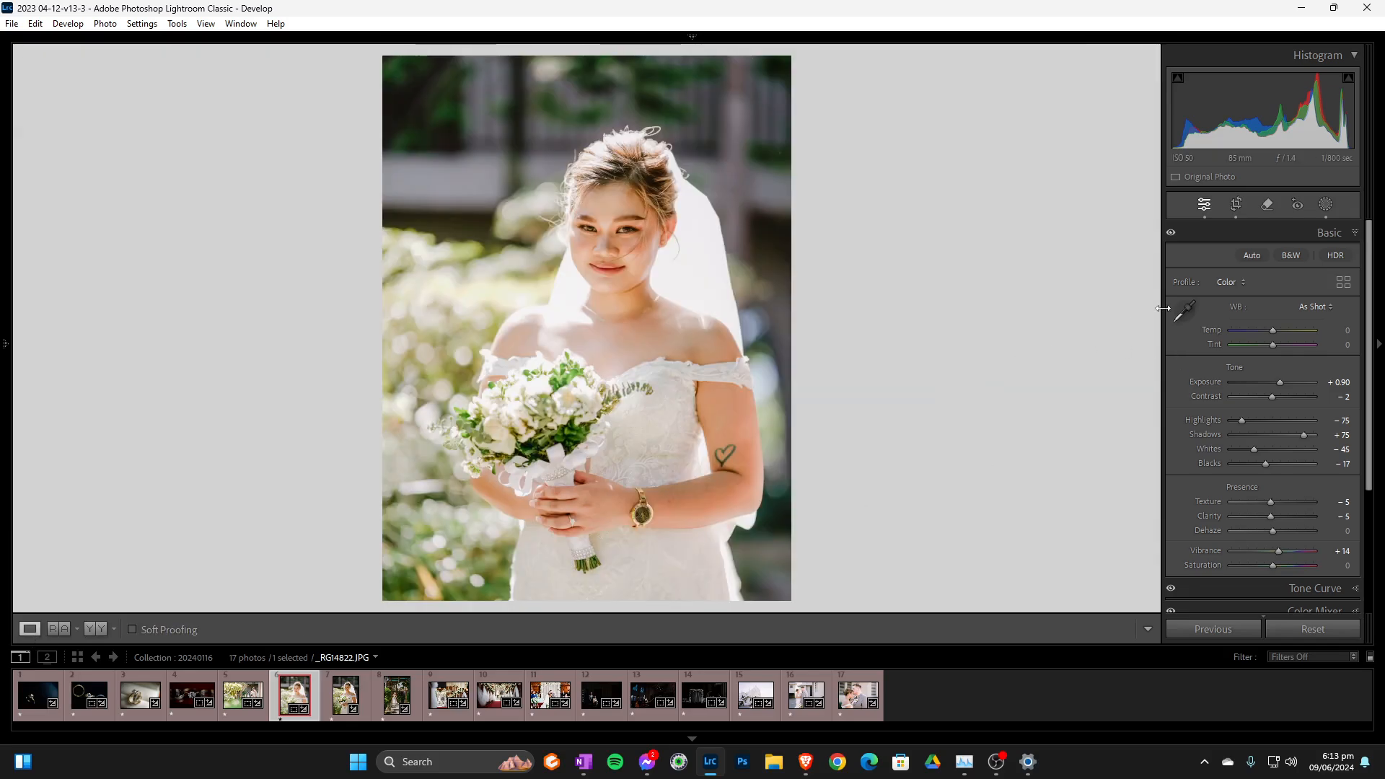
Delete all masks from the bride portrait and leave masking
{"action": "left_click", "coordinate": [1338, 204]}
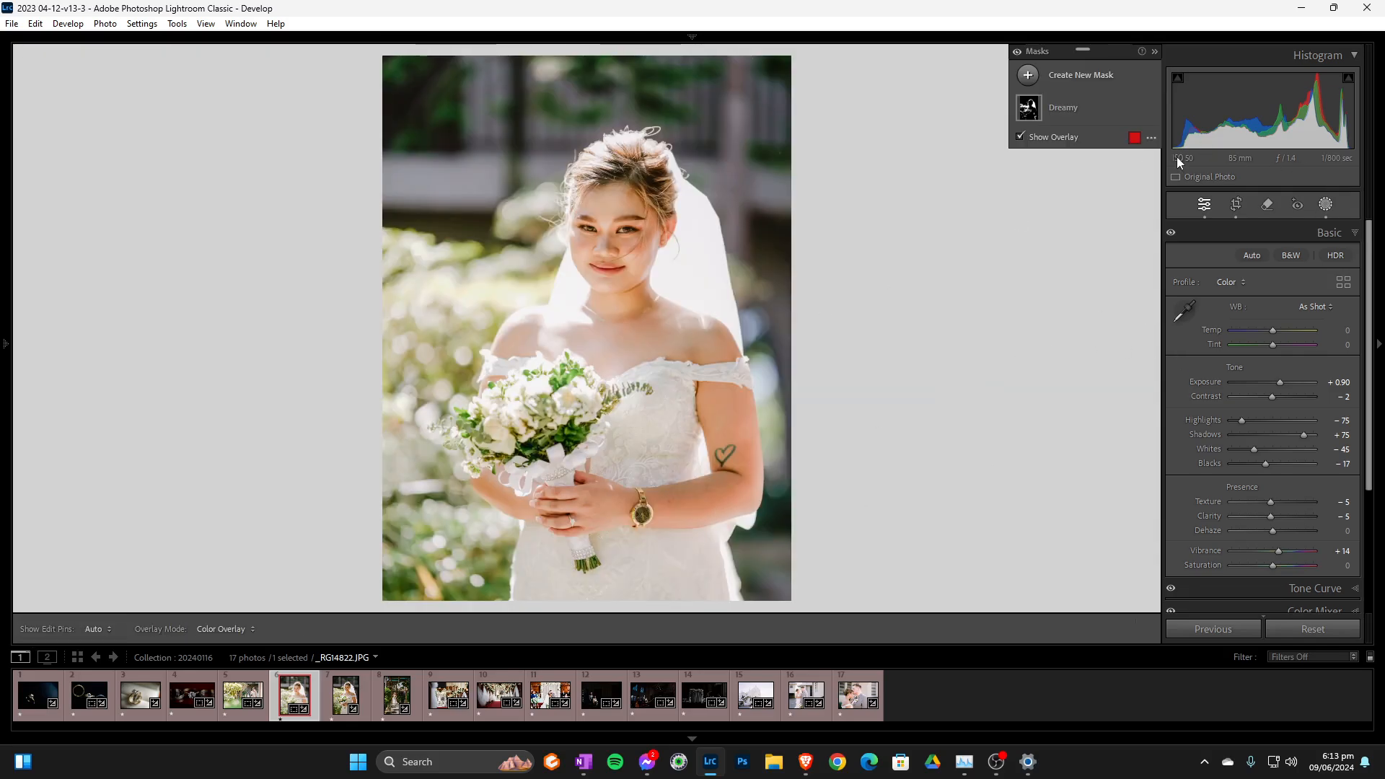
{"action": "right_click", "coordinate": [1136, 107]}
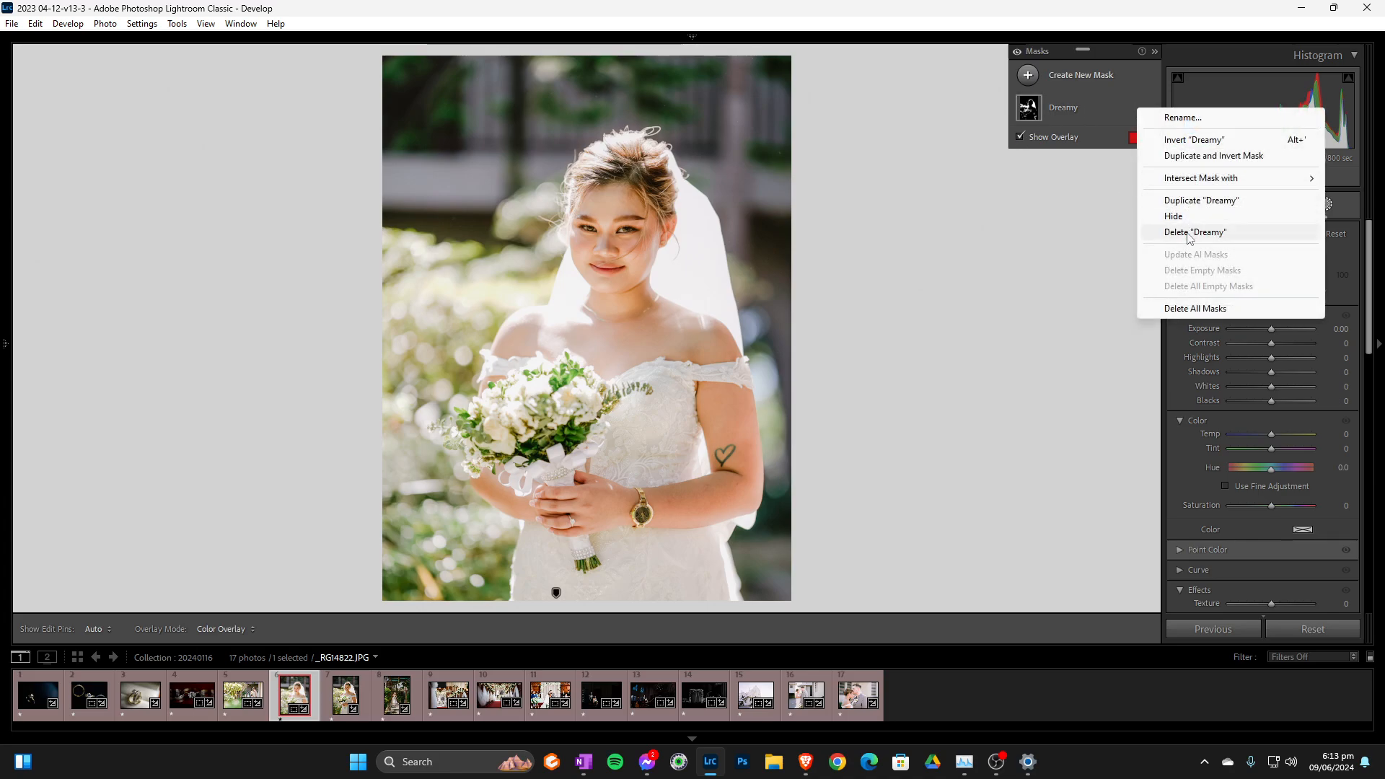
{"action": "left_click", "coordinate": [1192, 309]}
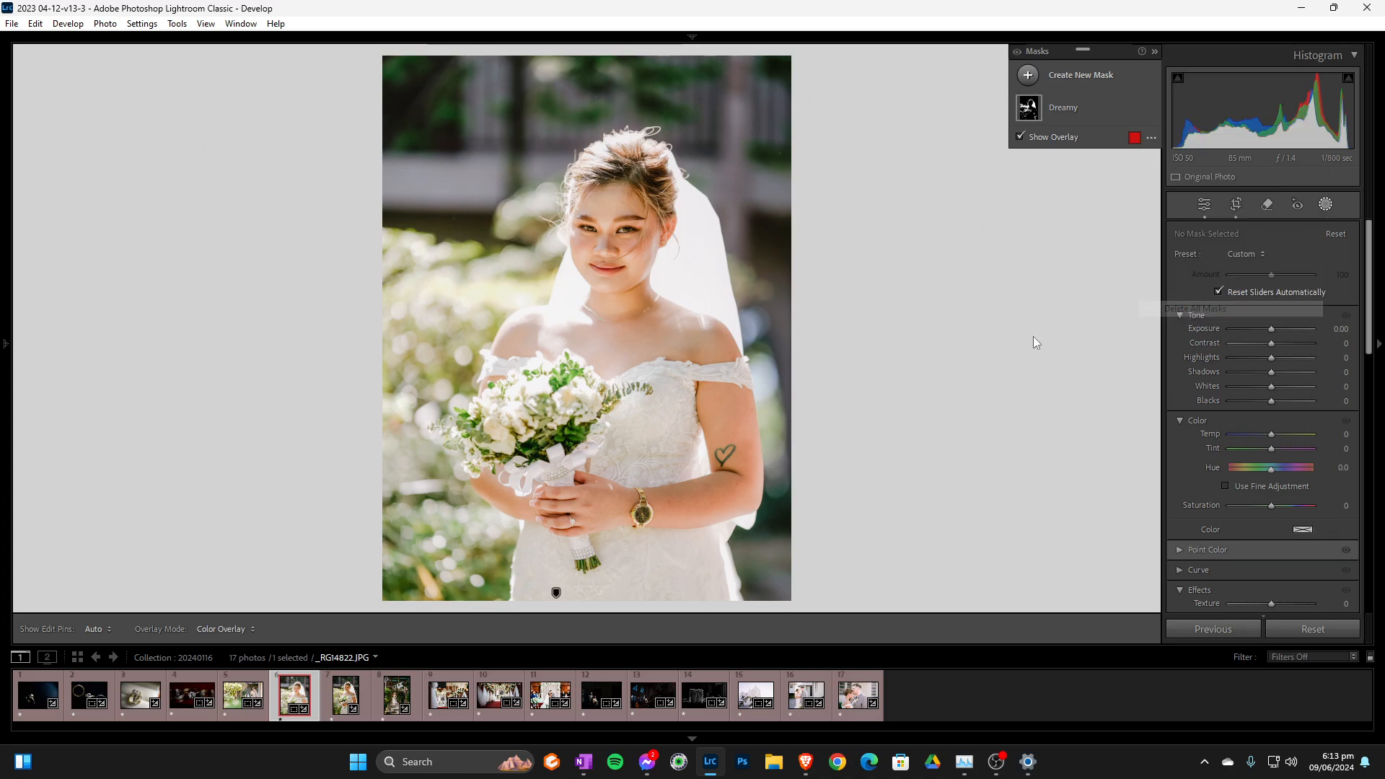
{"action": "left_click", "coordinate": [1325, 206]}
Apply the Dreamy Whites preset from the CutFilm group to the bride portrait
{"action": "mouse_move", "coordinate": [2, 364]}
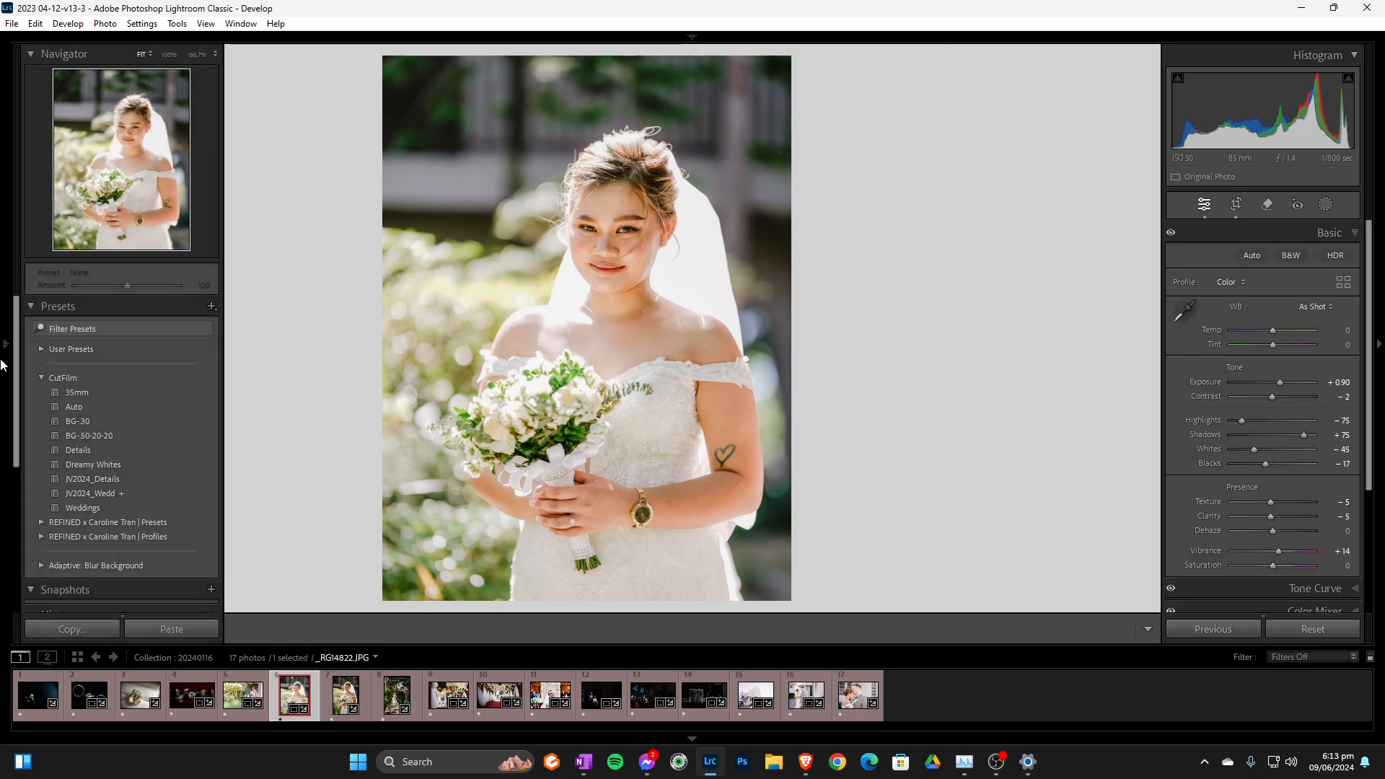
{"action": "left_click", "coordinate": [114, 466]}
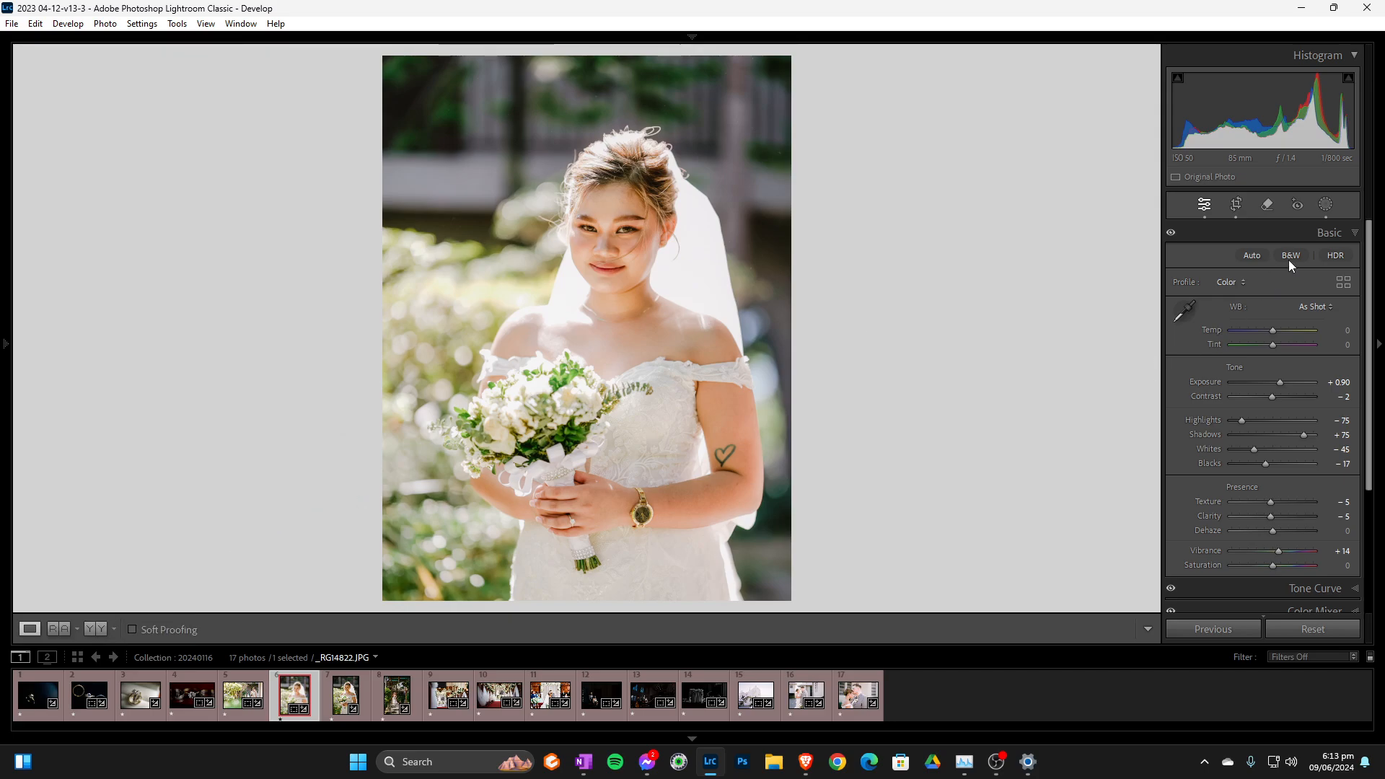
Compare the portrait with the Dreamy Whites mask hidden and shown, and check the veil beside her face up close
{"action": "left_click", "coordinate": [1325, 206]}
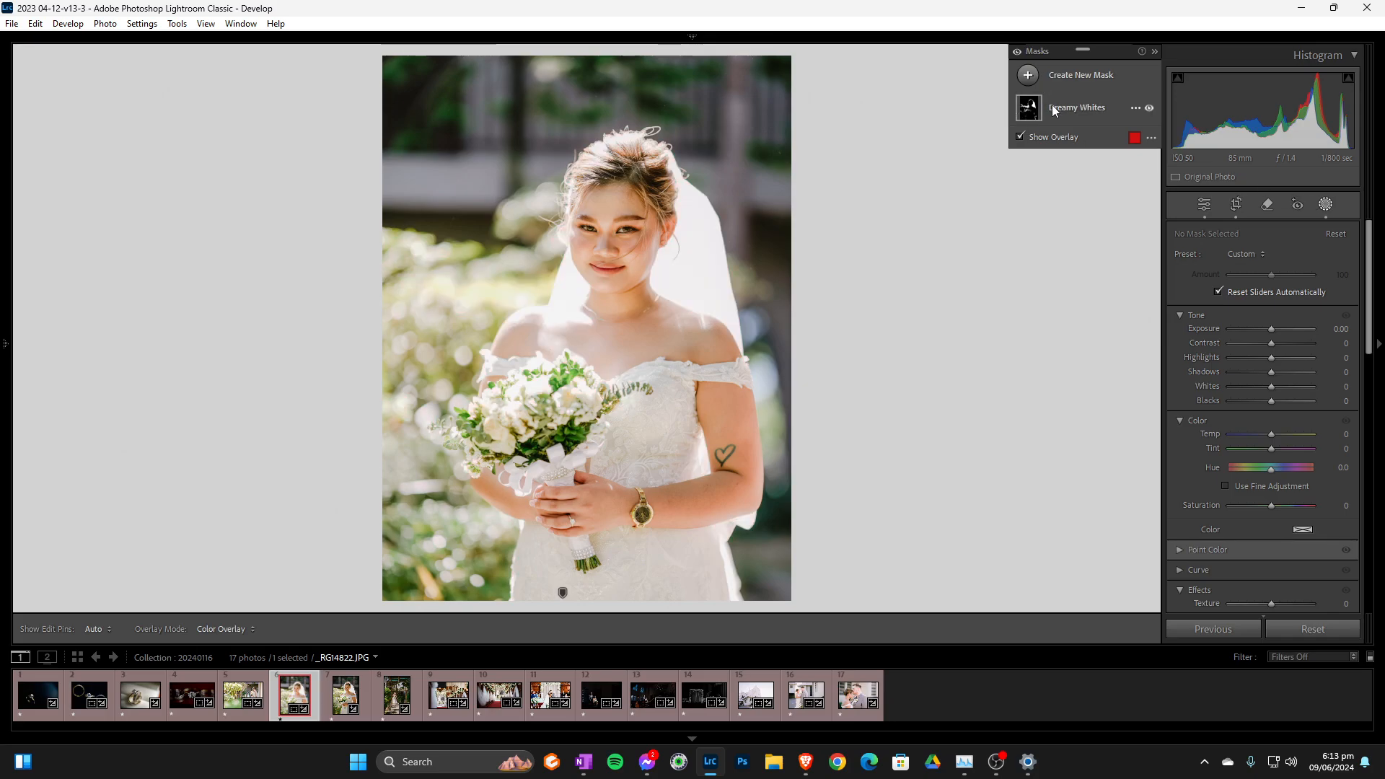
{"action": "mouse_move", "coordinate": [1126, 111]}
{"action": "left_click", "coordinate": [1148, 110]}
{"action": "left_click", "coordinate": [1148, 109]}
{"action": "left_click", "coordinate": [1148, 111]}
{"action": "left_click", "coordinate": [1148, 111]}
{"action": "left_click", "coordinate": [686, 226]}
{"action": "left_click", "coordinate": [664, 248]}
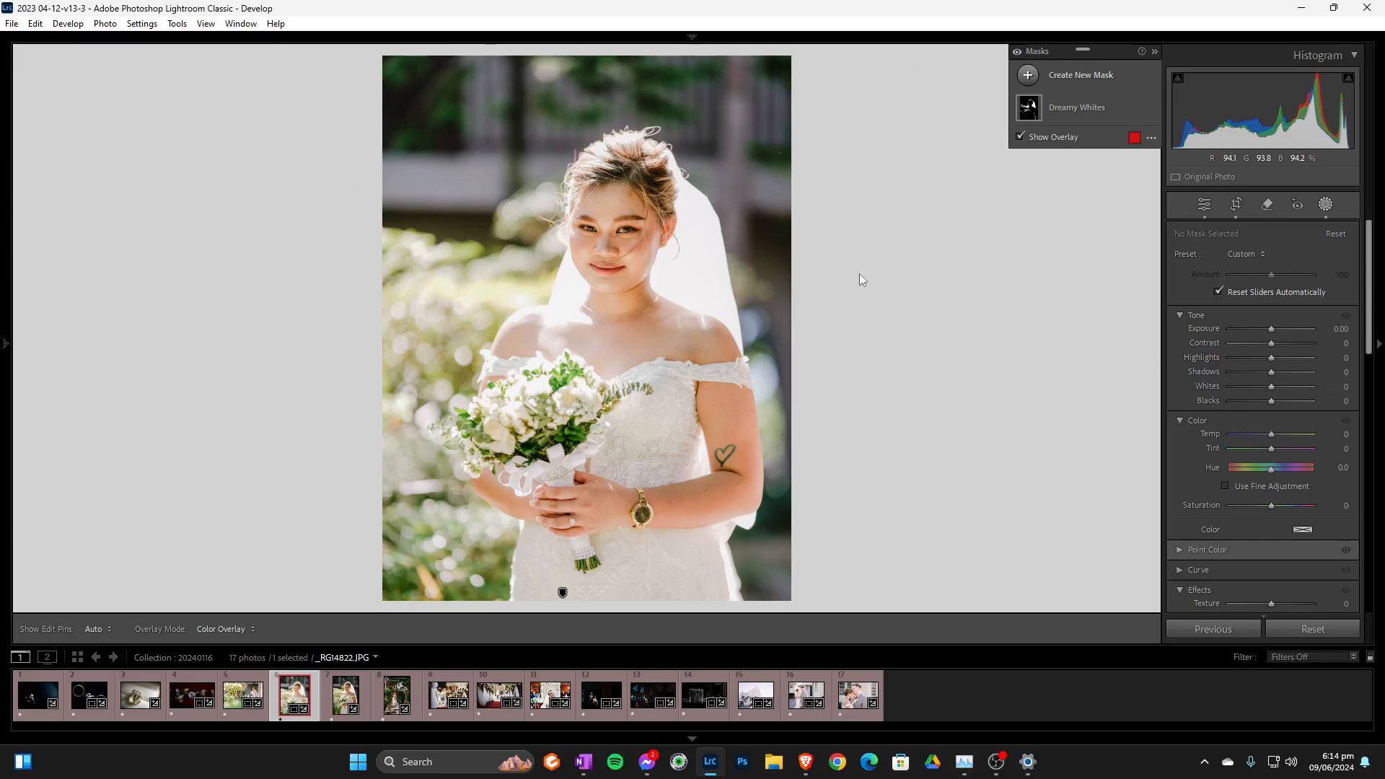
Set the Dreamy Whites mask's Dehaze to −20 and leave masking
{"action": "left_click", "coordinate": [1125, 107]}
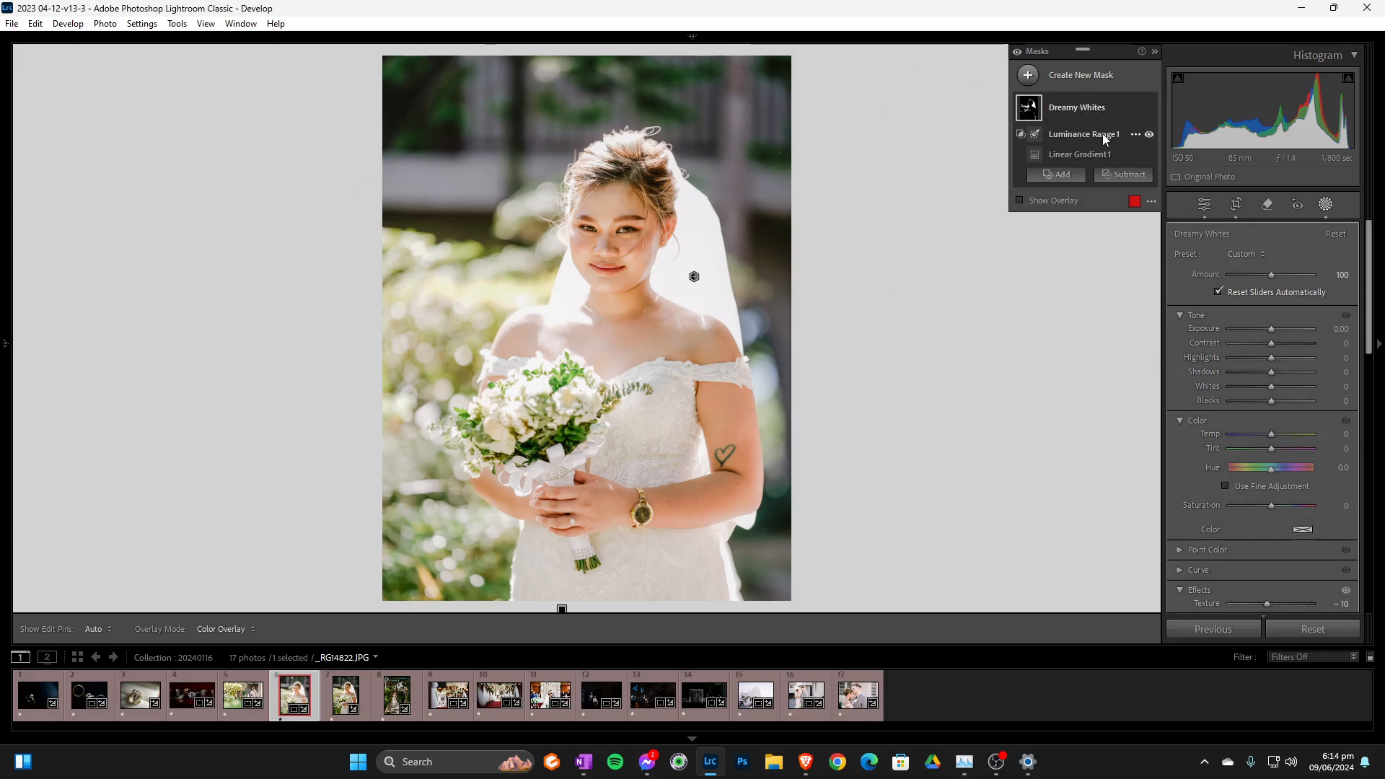
{"action": "left_click", "coordinate": [1102, 133]}
{"action": "scroll", "coordinate": [1306, 526], "scroll_direction": "down", "scroll_amount": 5}
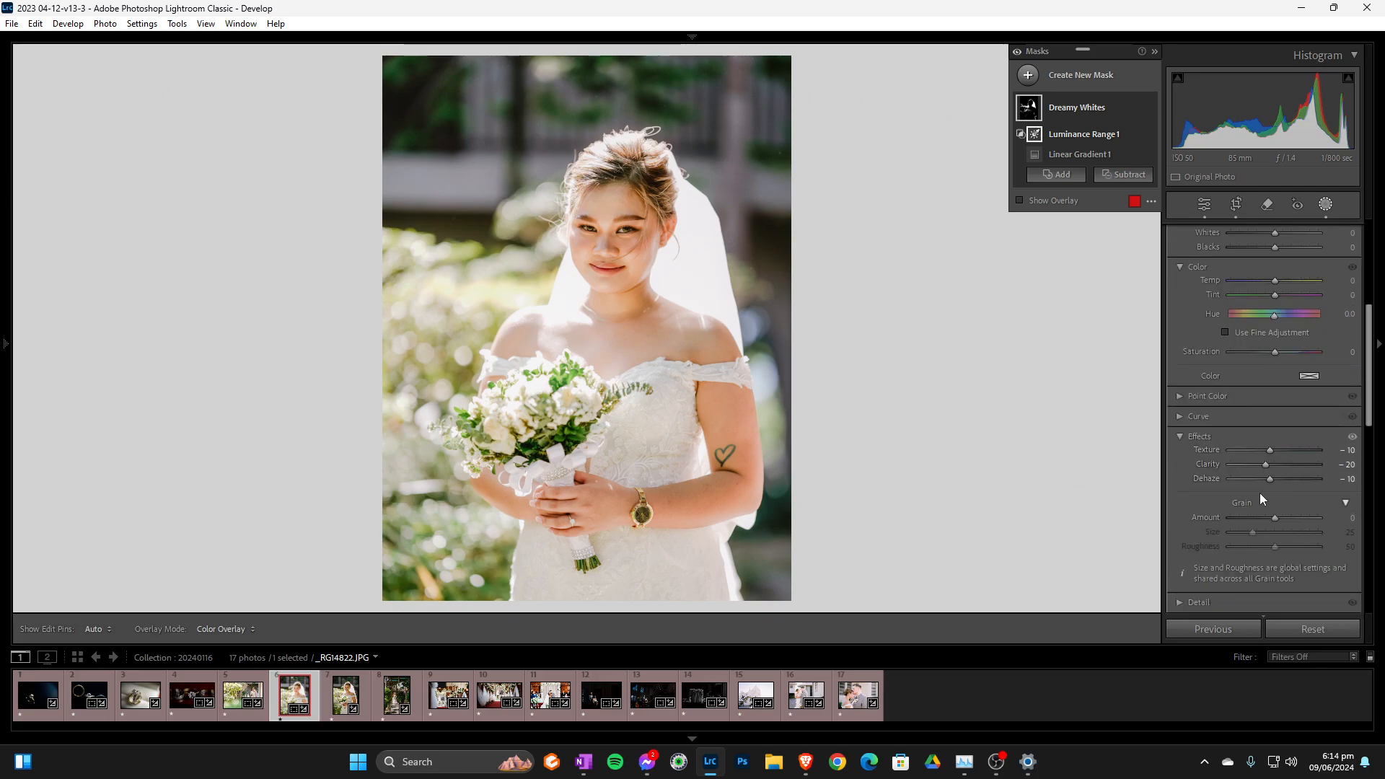
{"action": "left_click_drag", "start_coordinate": [1271, 482], "coordinate": [1270, 482]}
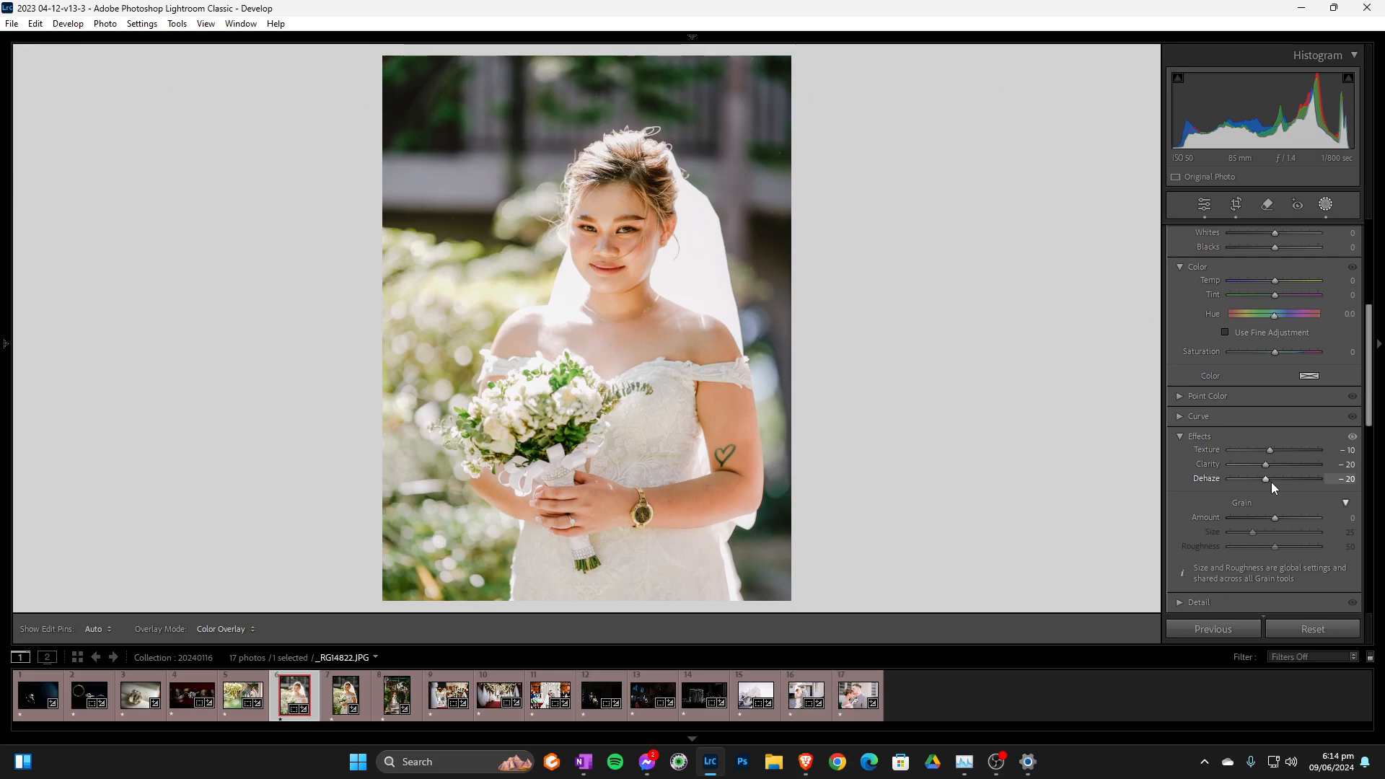
{"action": "left_click_drag", "start_coordinate": [1271, 482], "coordinate": [1265, 483]}
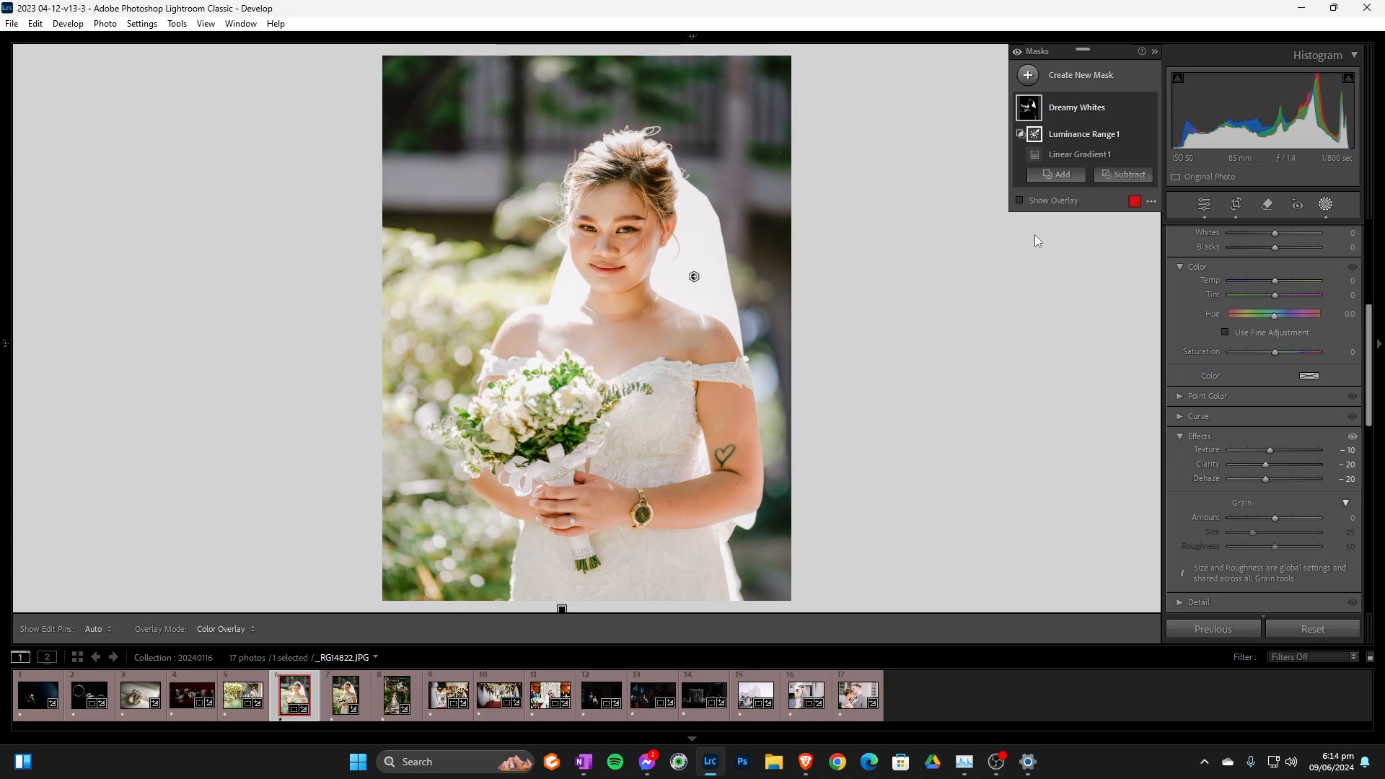
{"action": "left_click", "coordinate": [1325, 205]}
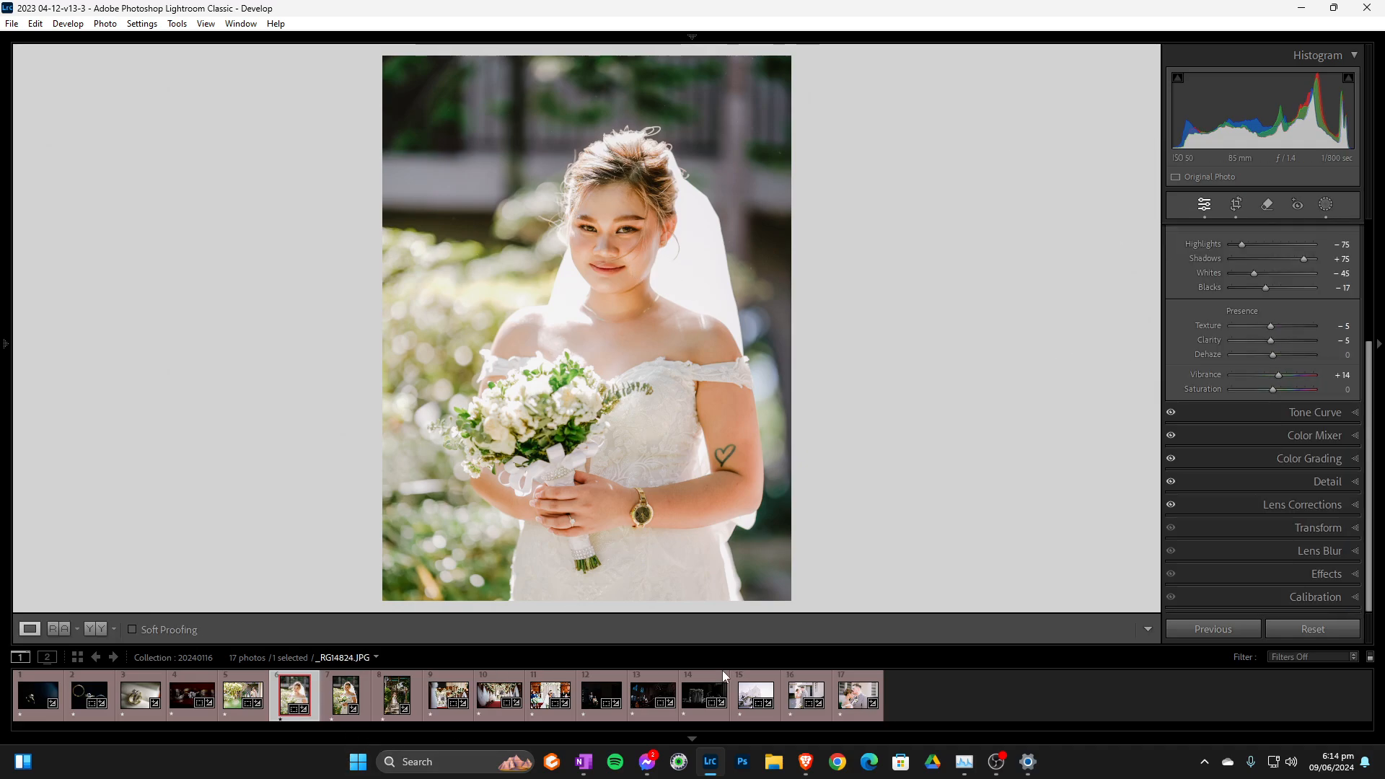
Apply the Dreamy Whites preset to the close shot of the couple leaning against the car
{"action": "left_click", "coordinate": [750, 697]}
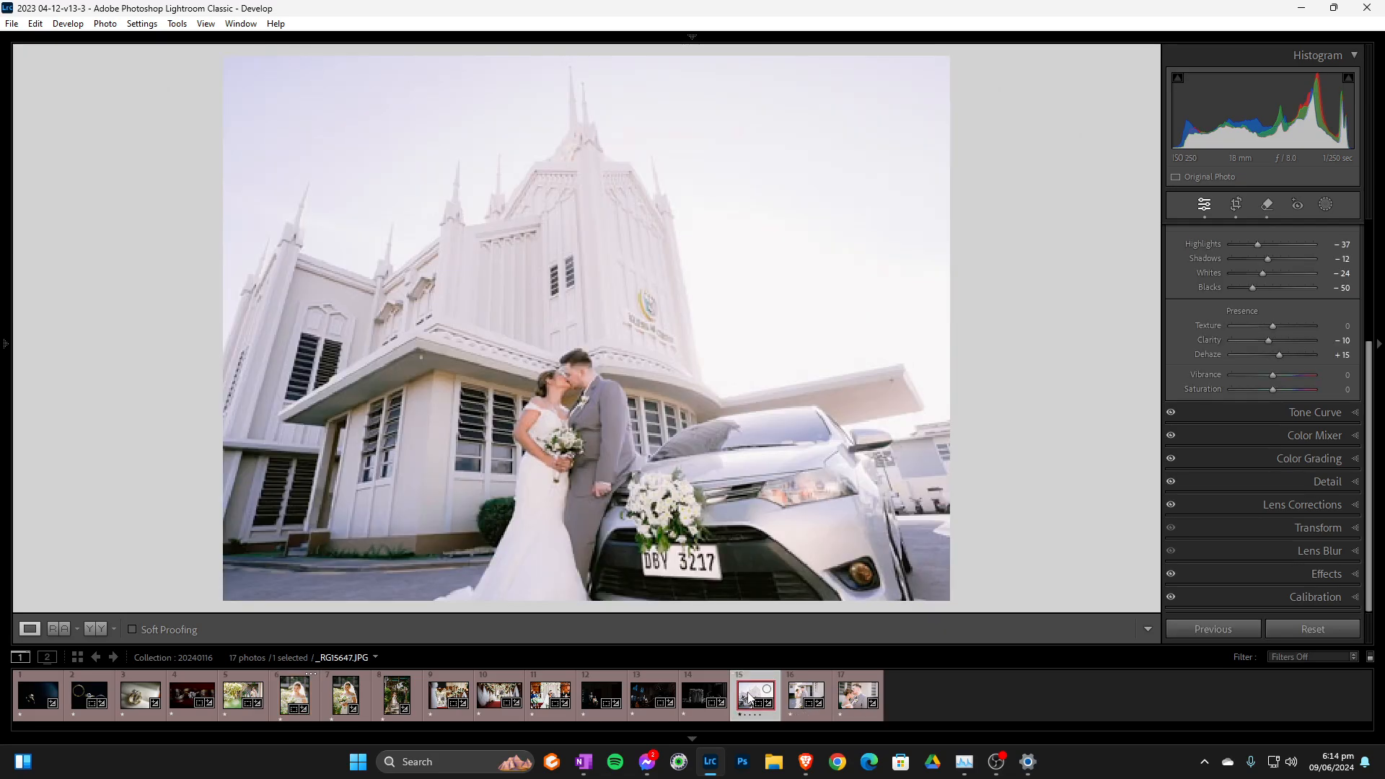
{"action": "left_click", "coordinate": [800, 694]}
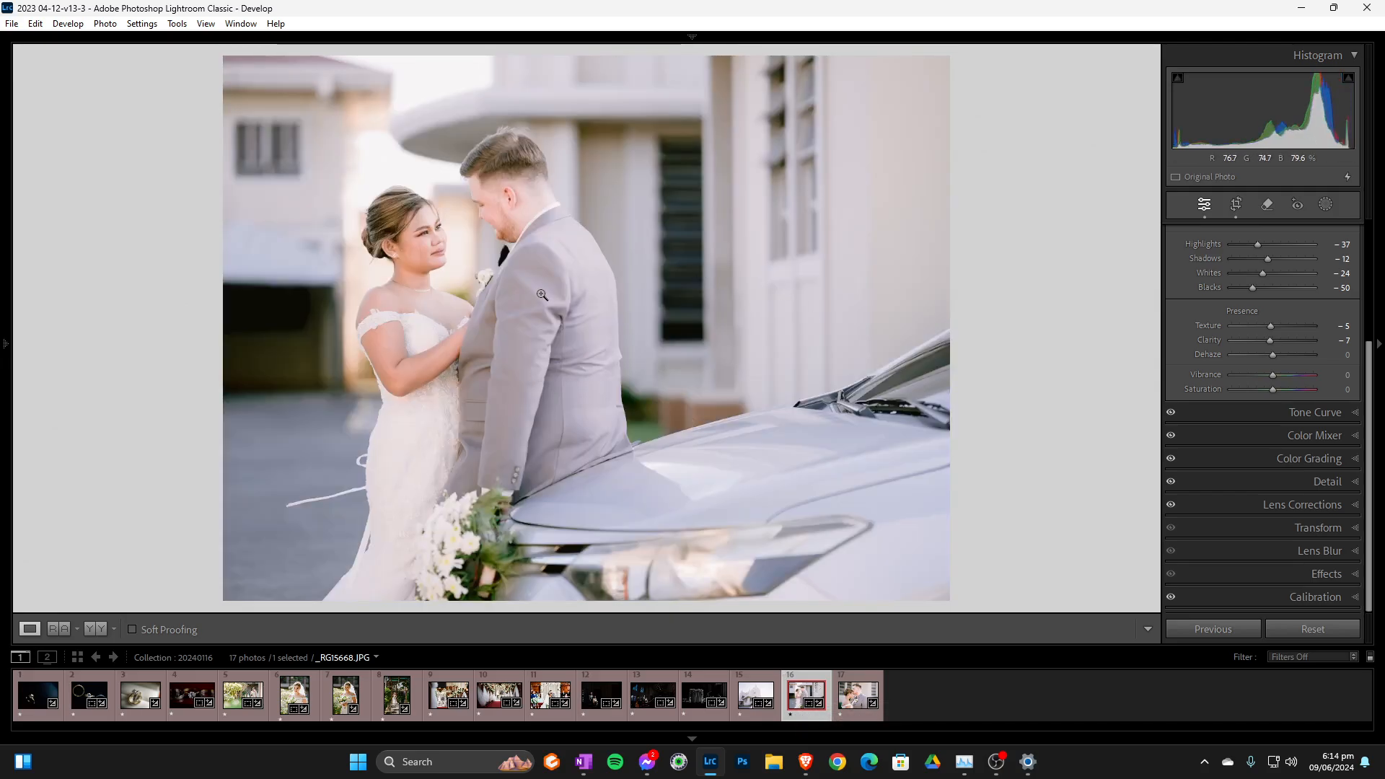
{"action": "mouse_move", "coordinate": [4, 357]}
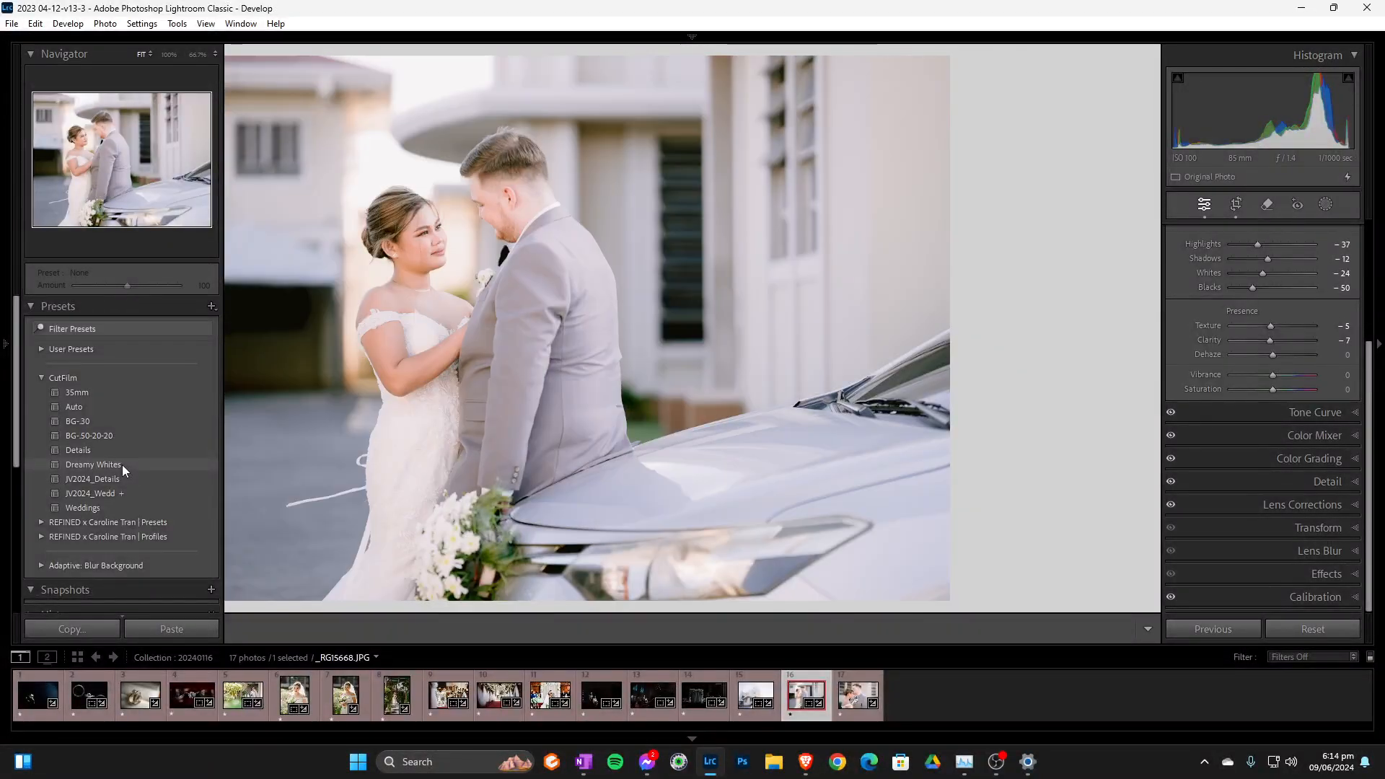
{"action": "left_click", "coordinate": [123, 464]}
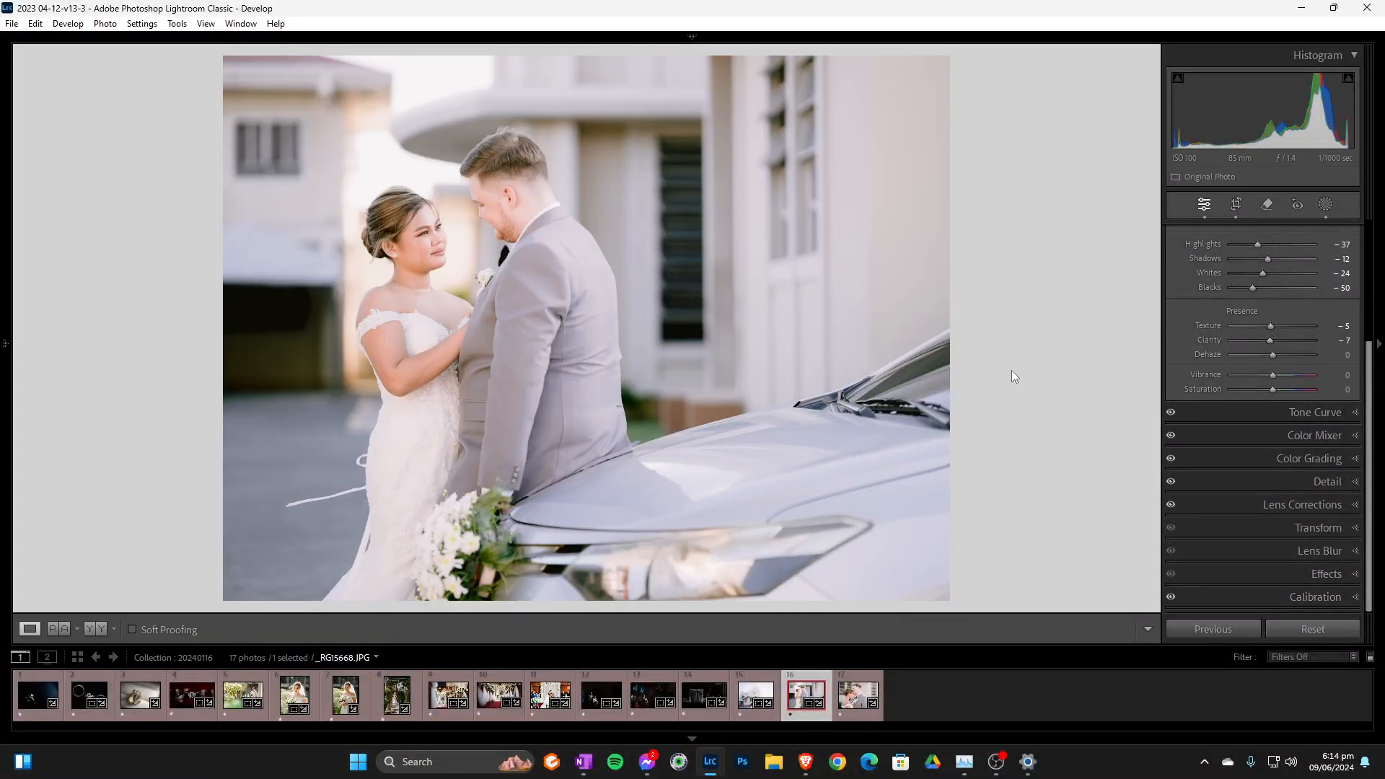
Show the luminance map for the couple photo's Dreamy Whites mask and widen its luminance range to 87/98 to 100/100
{"action": "left_click", "coordinate": [1325, 205]}
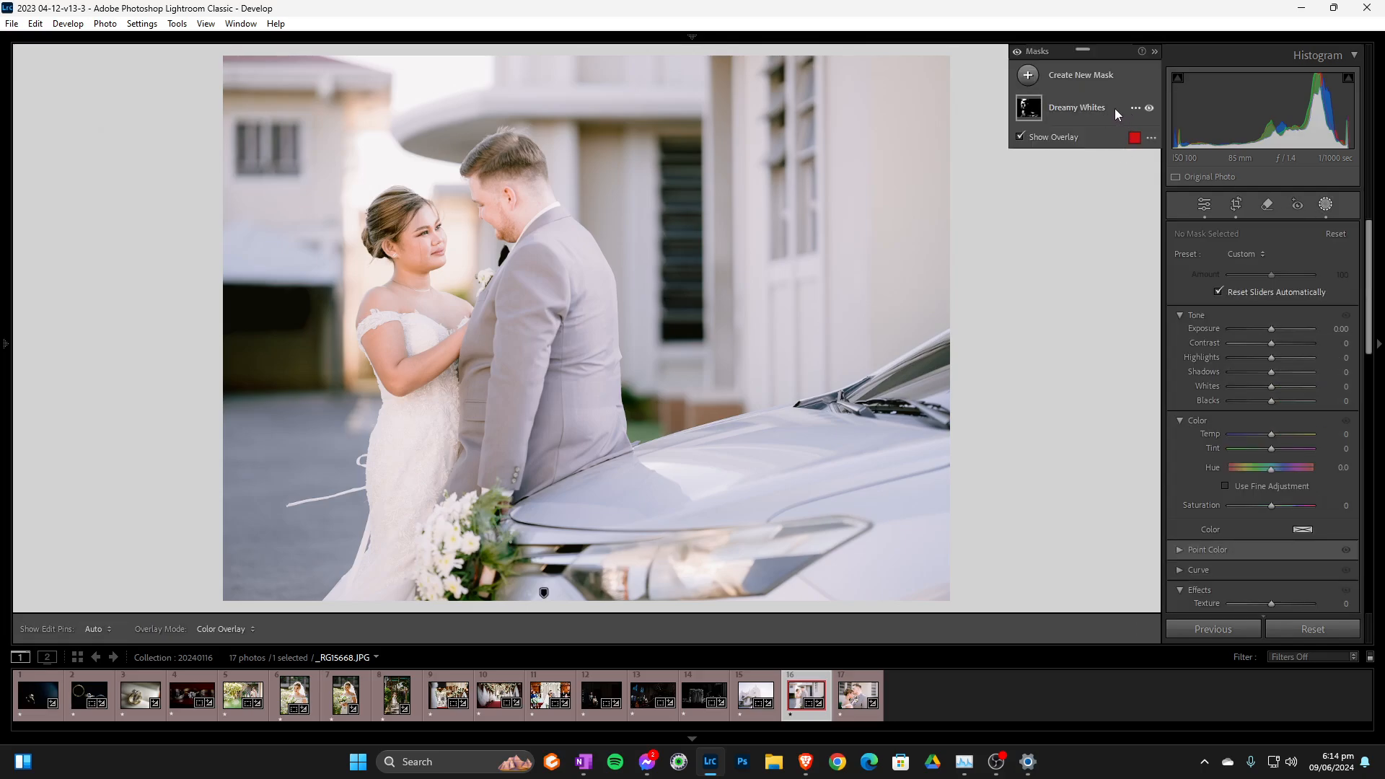
{"action": "left_click", "coordinate": [1115, 108]}
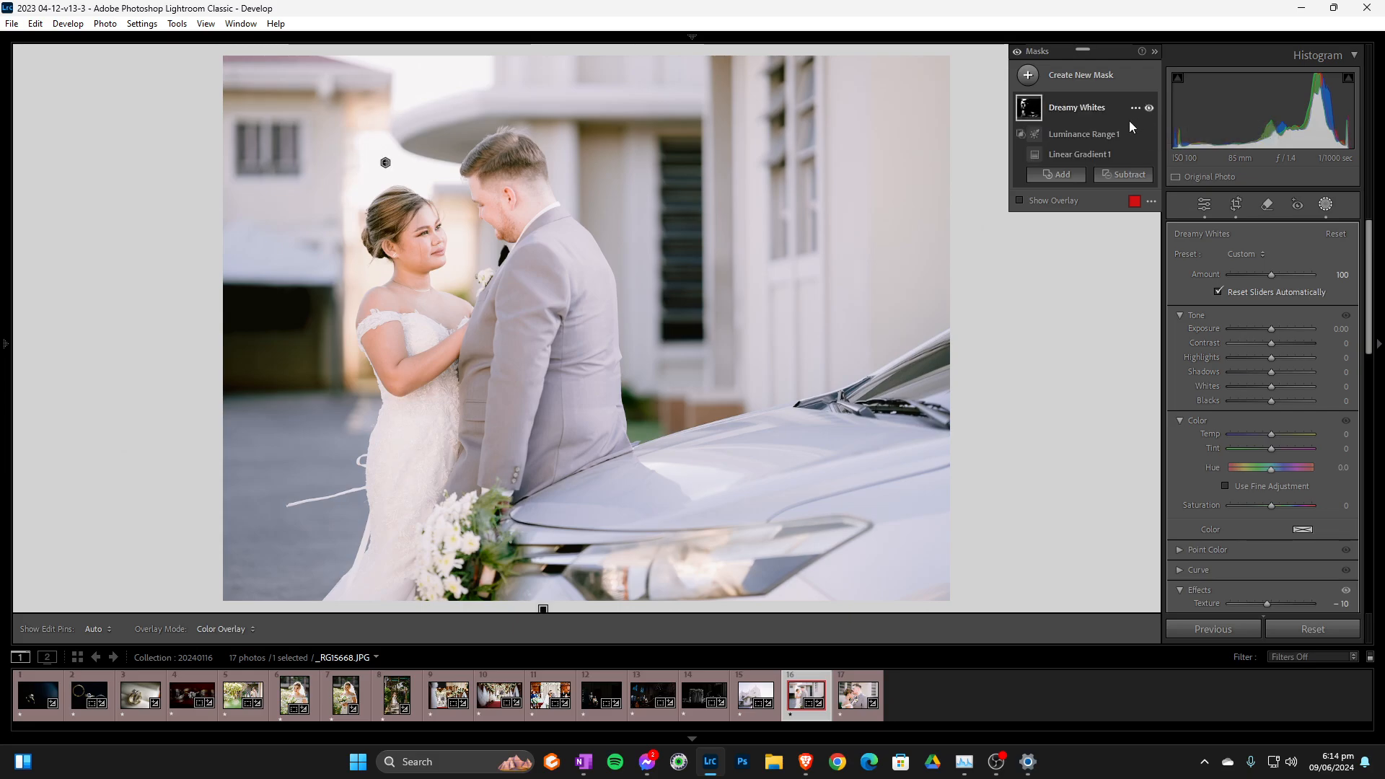
{"action": "left_click", "coordinate": [1108, 133]}
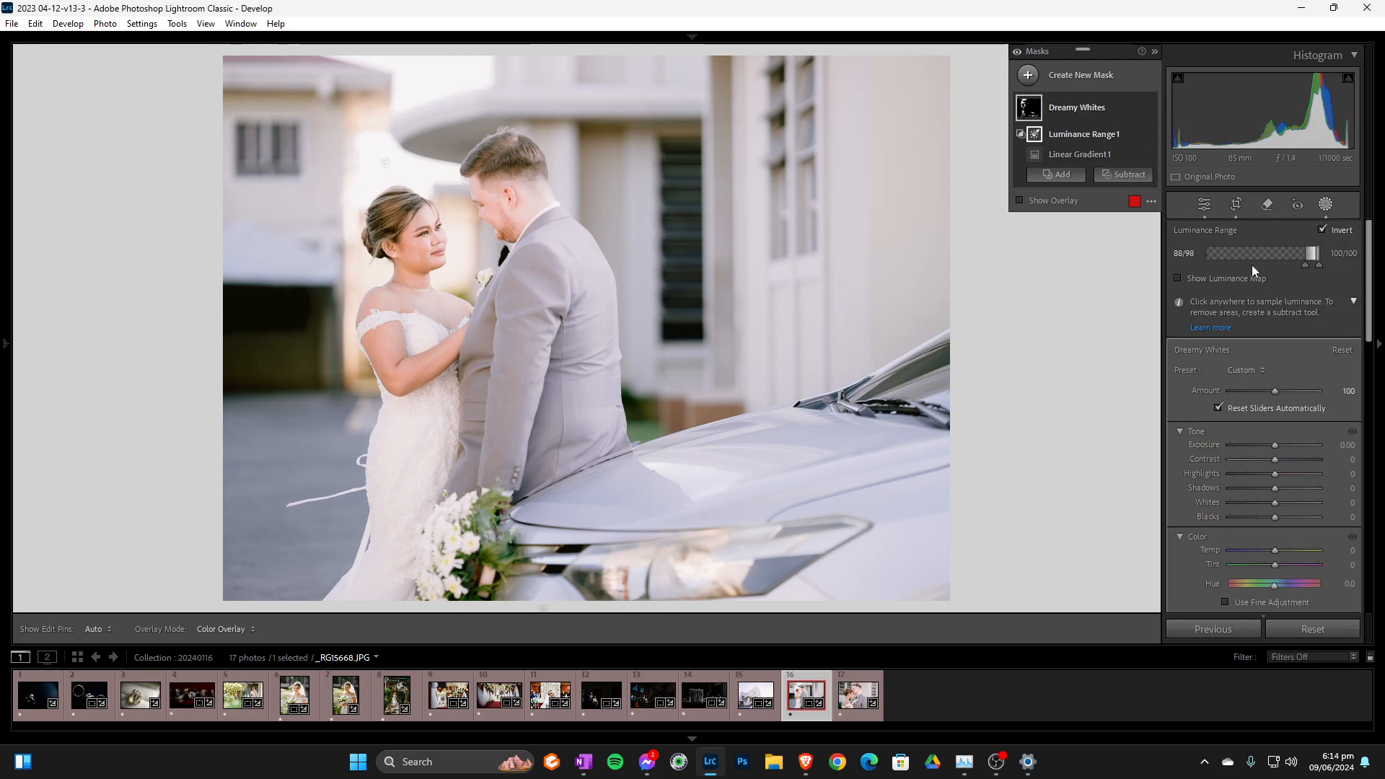
{"action": "left_click", "coordinate": [1179, 279]}
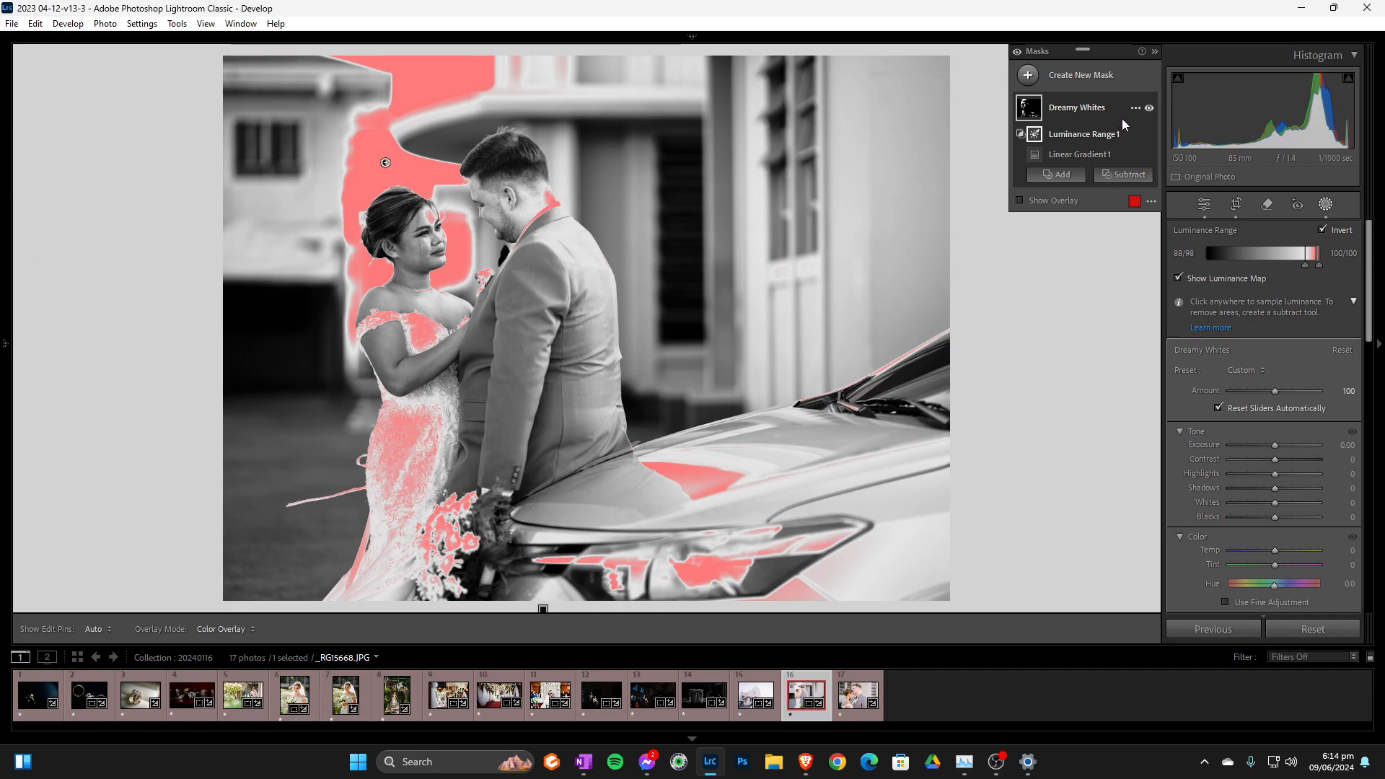
{"action": "left_click", "coordinate": [1307, 267]}
{"action": "left_click_drag", "start_coordinate": [1307, 267], "coordinate": [1303, 267]}
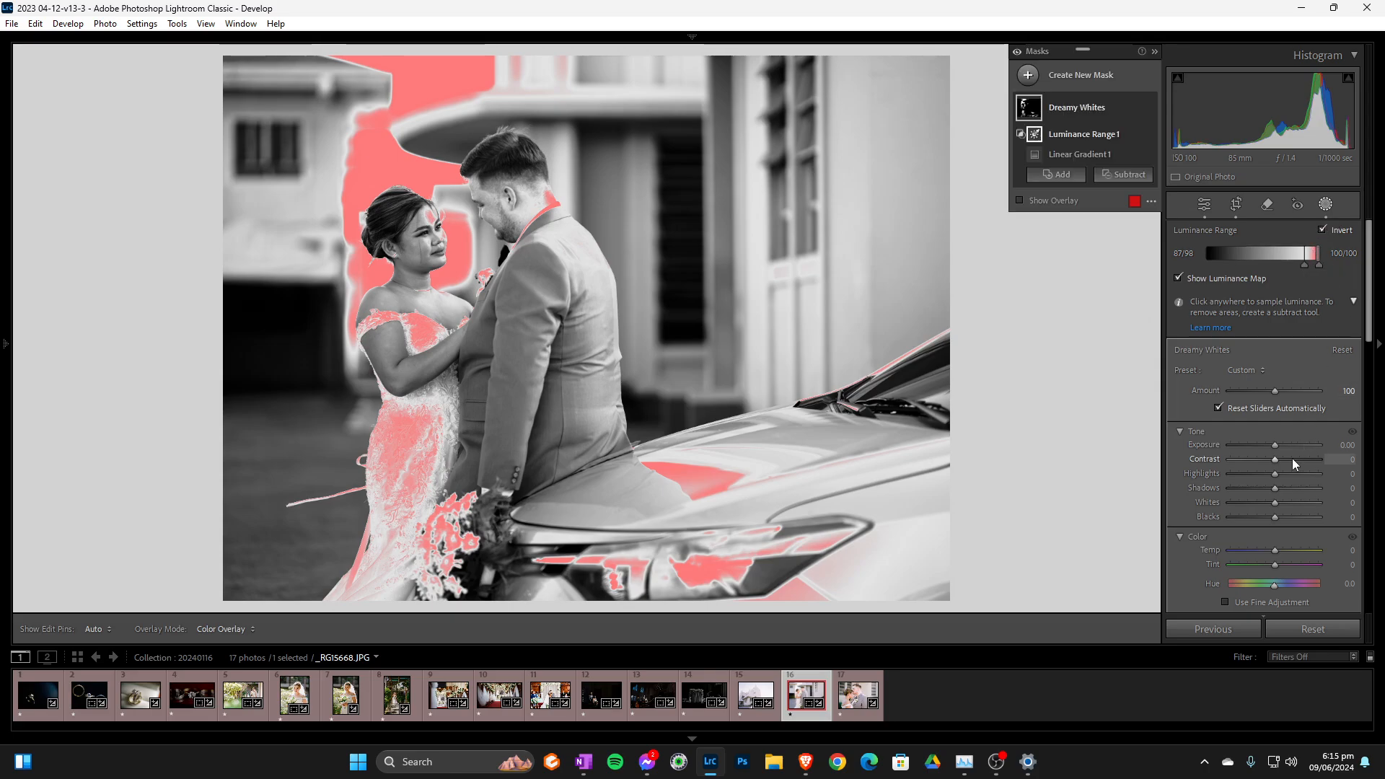
{"action": "scroll", "coordinate": [1292, 457], "scroll_direction": "down", "scroll_amount": 5}
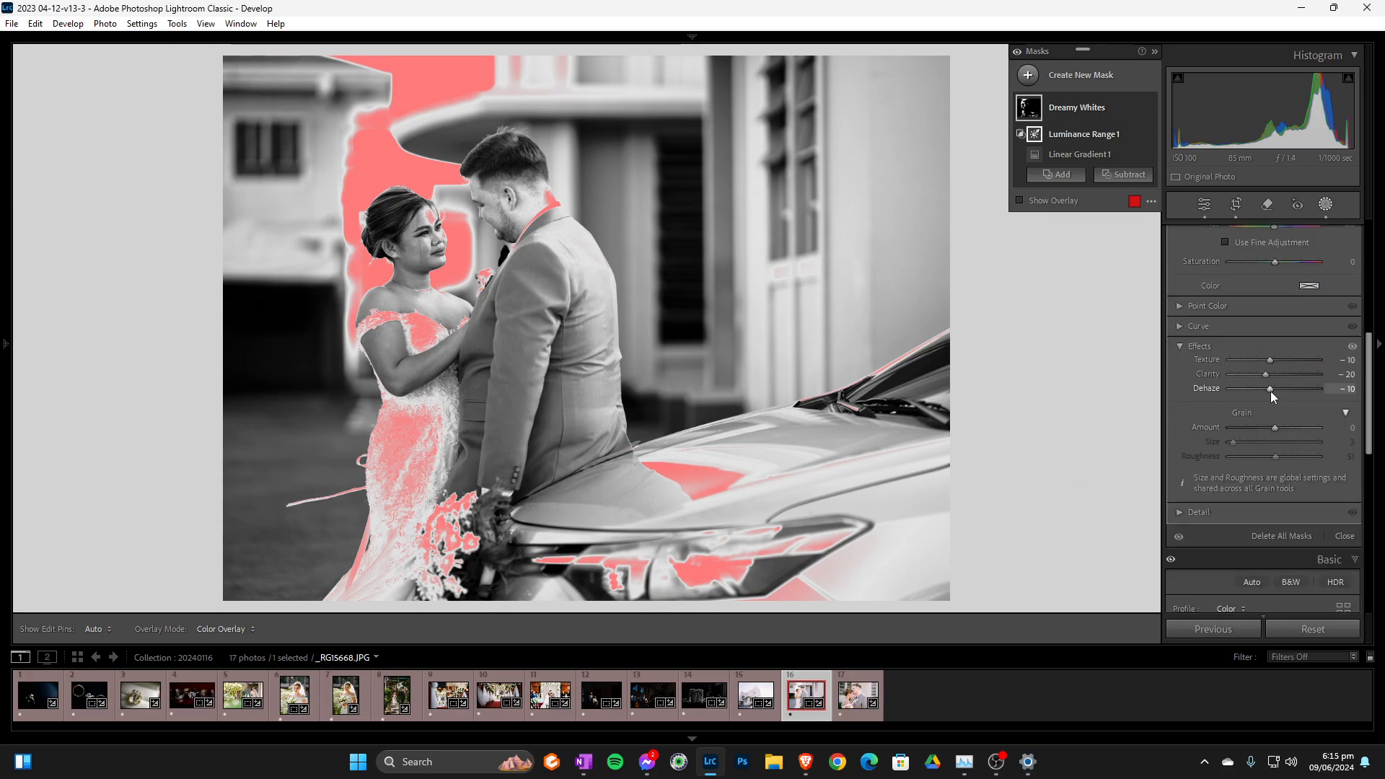
Set the Dehaze of the car photo's Dreamy Whites mask to −20 and leave masking
{"action": "left_click_drag", "start_coordinate": [1270, 391], "coordinate": [1270, 391]}
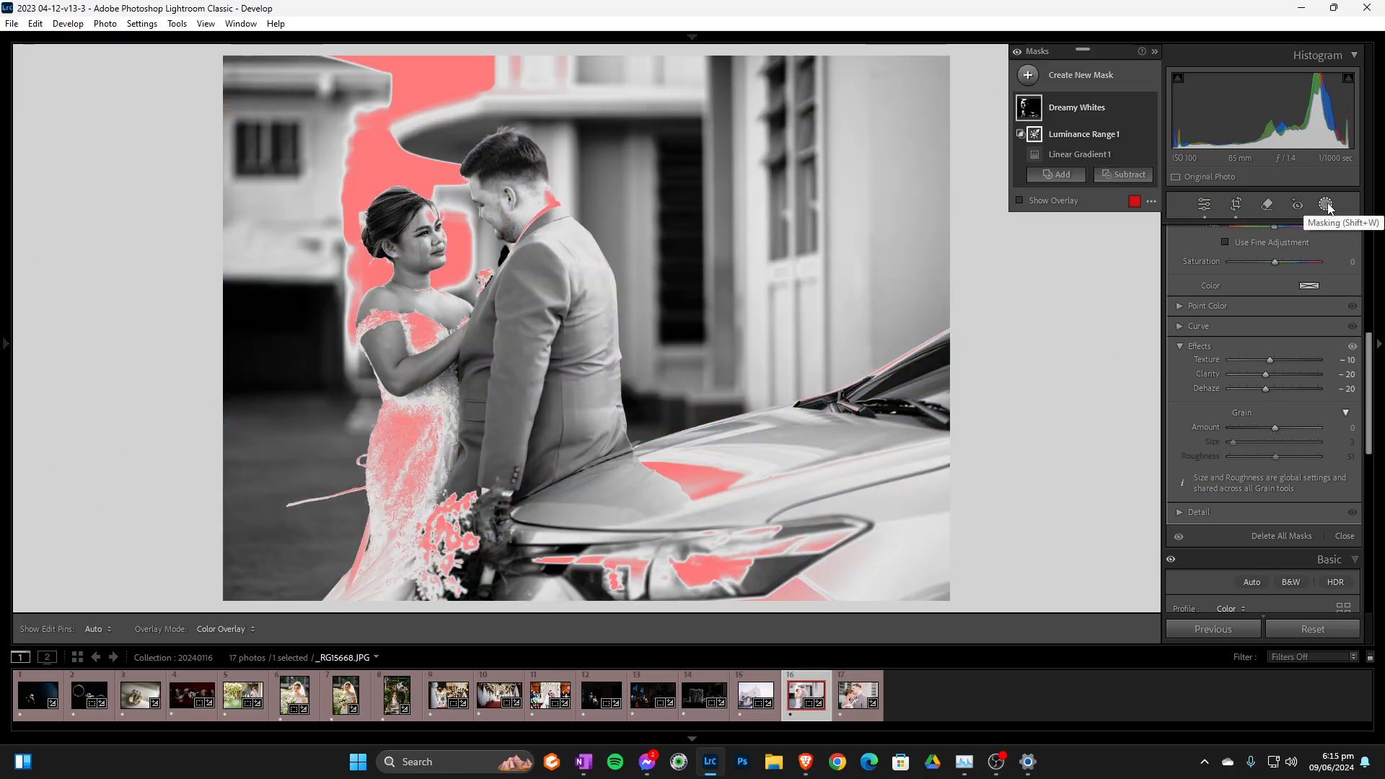
{"action": "left_click", "coordinate": [1327, 205]}
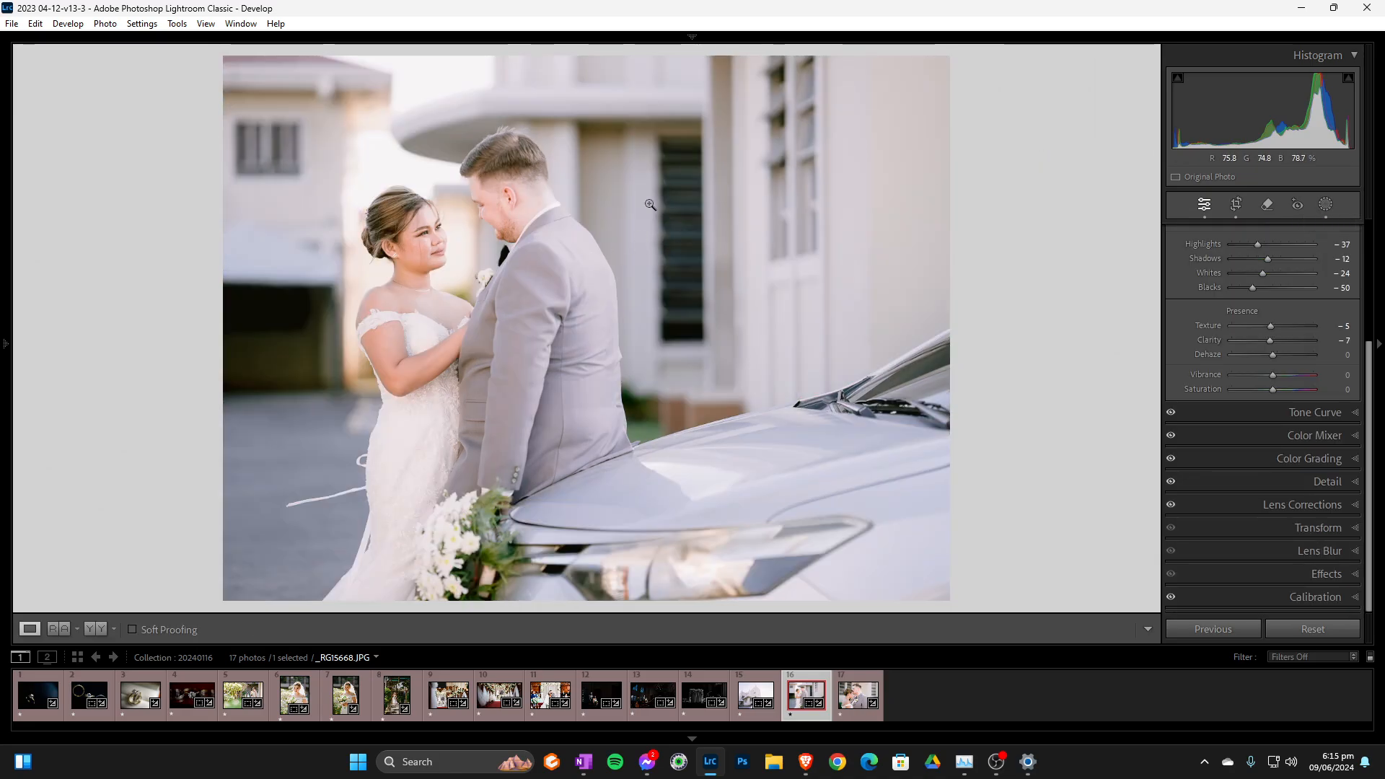
Update the Dreamy Whites preset with the current settings, including the Dreamy Whites mask under Masking
{"action": "mouse_move", "coordinate": [6, 364]}
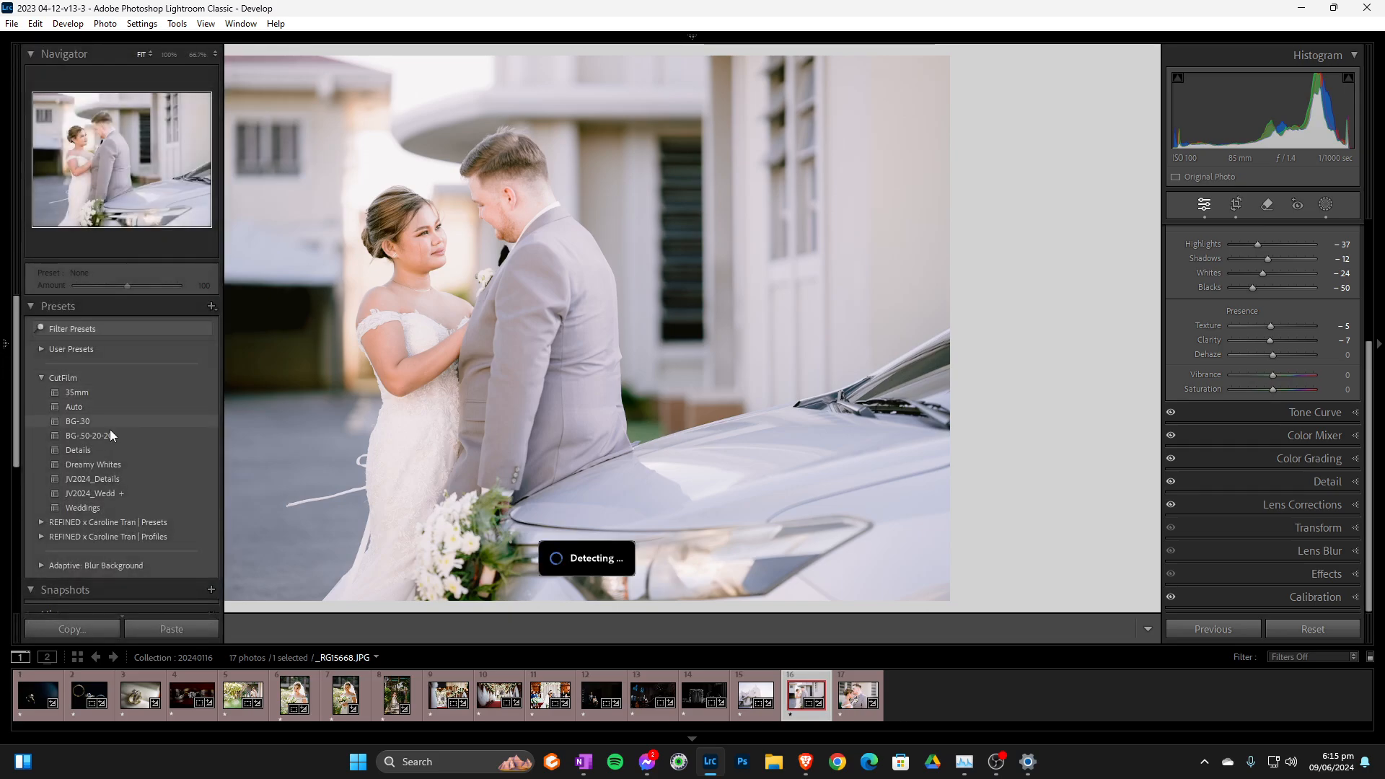
{"action": "right_click", "coordinate": [118, 465]}
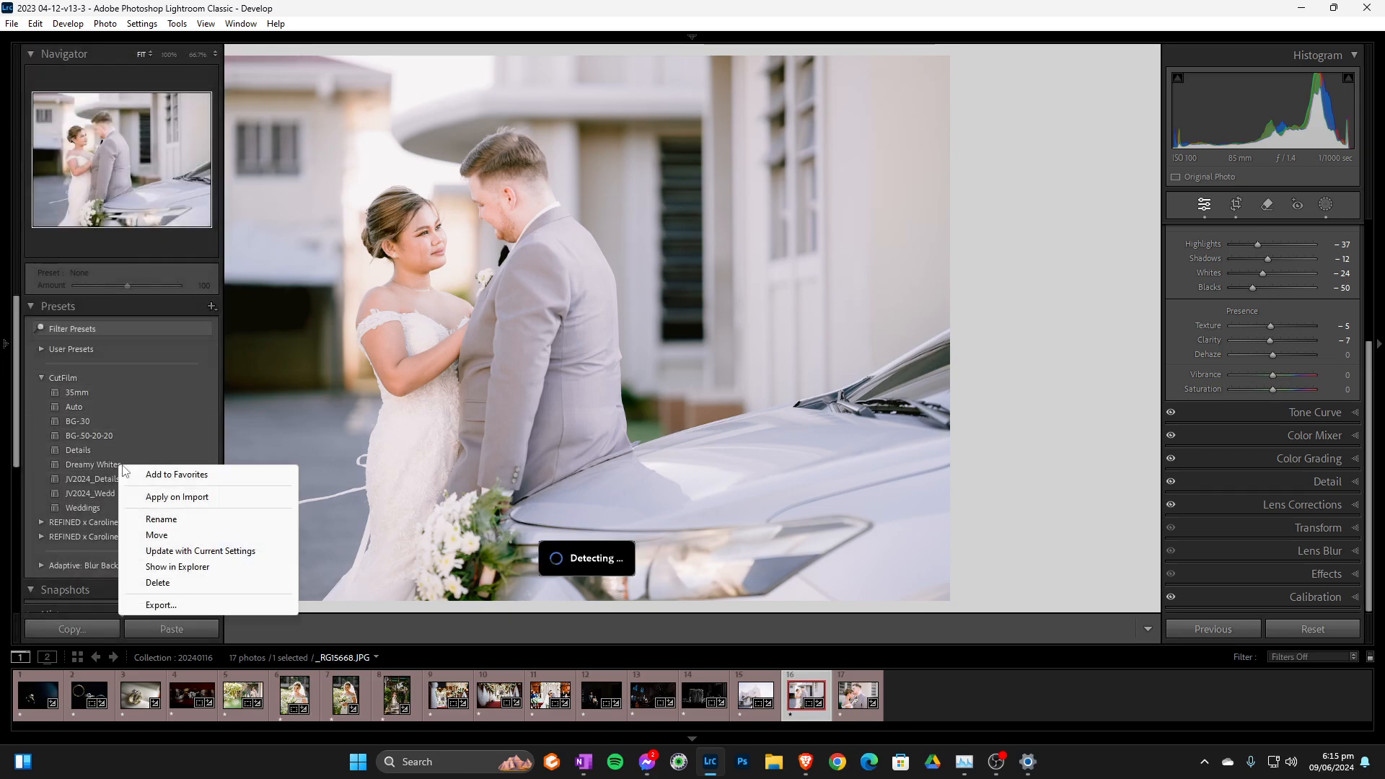
{"action": "left_click", "coordinate": [238, 550]}
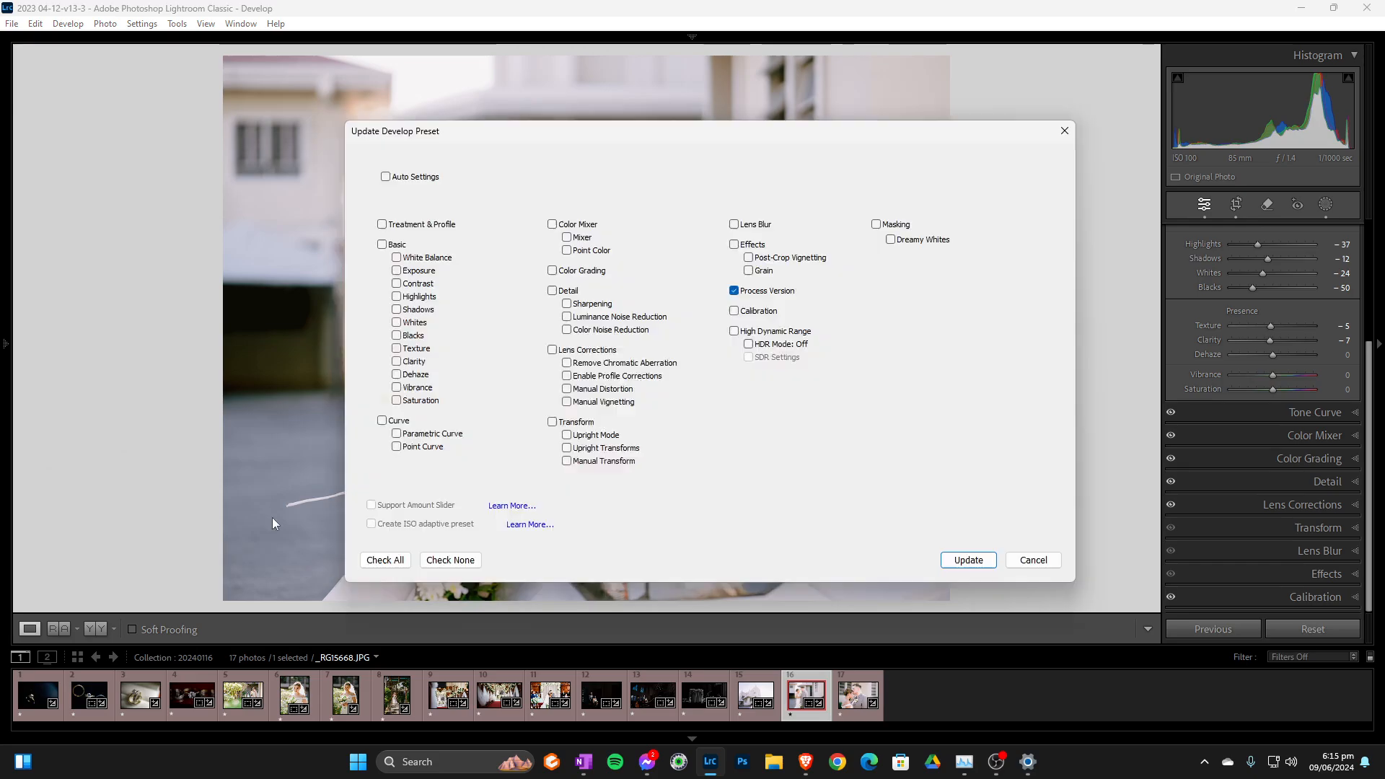
{"action": "left_click", "coordinate": [886, 226]}
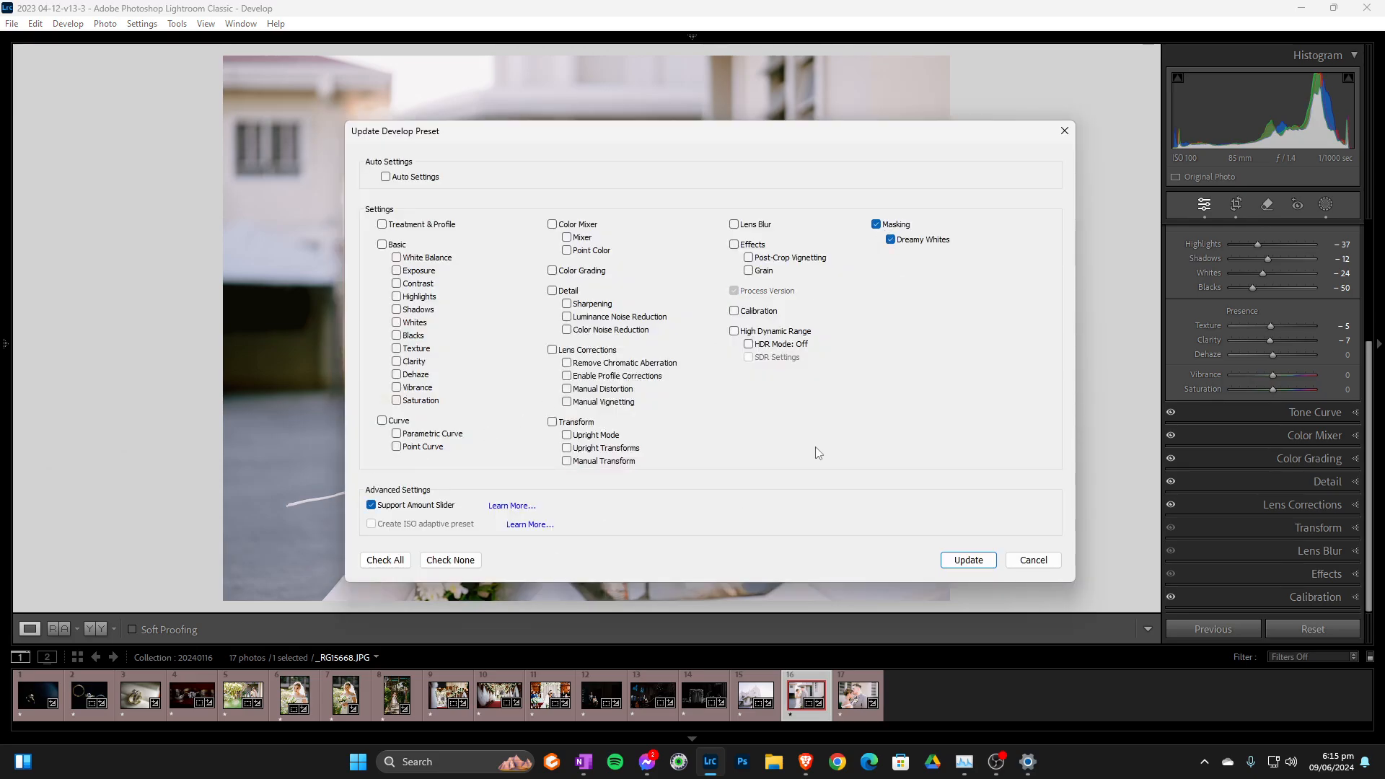
{"action": "left_click", "coordinate": [968, 560]}
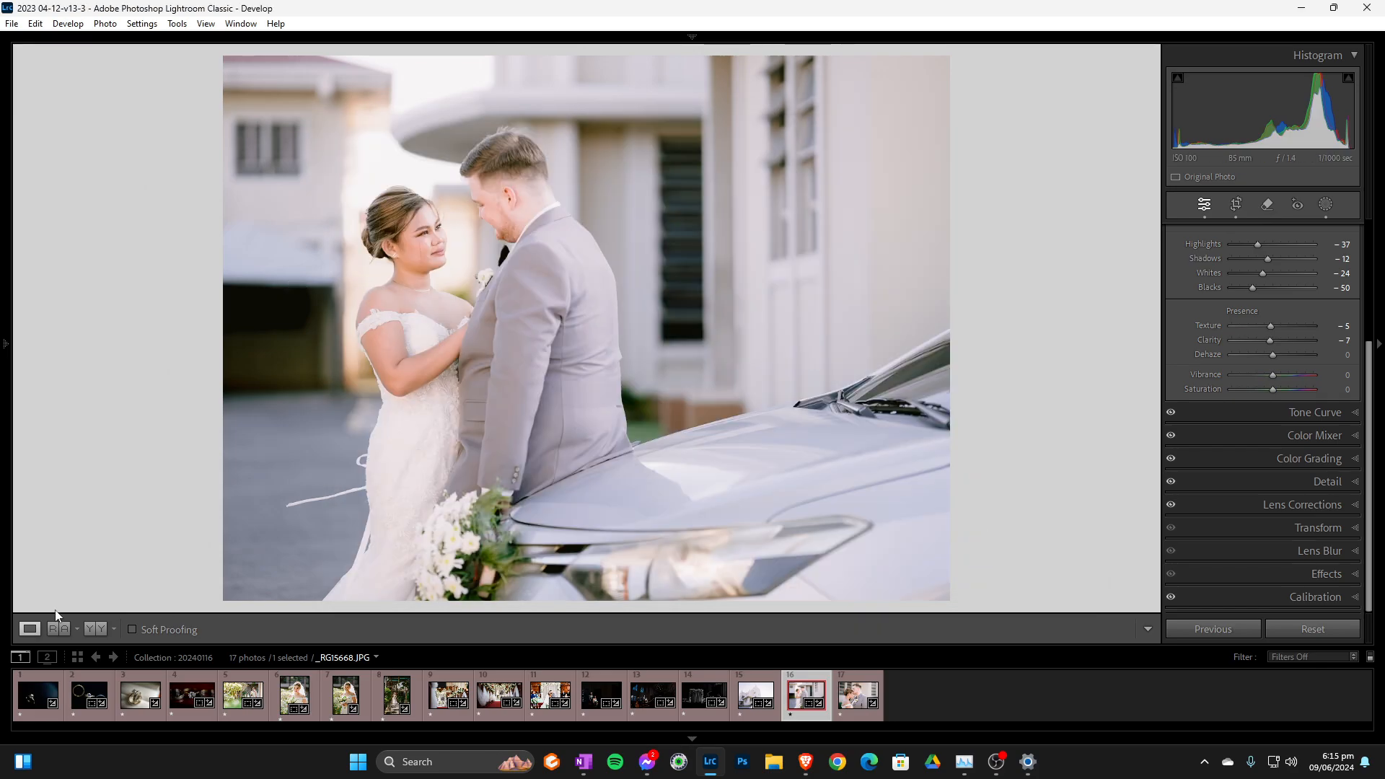
Compare the car photo before and after side by side, examining the bride's hair and face up close
{"action": "left_click", "coordinate": [92, 629]}
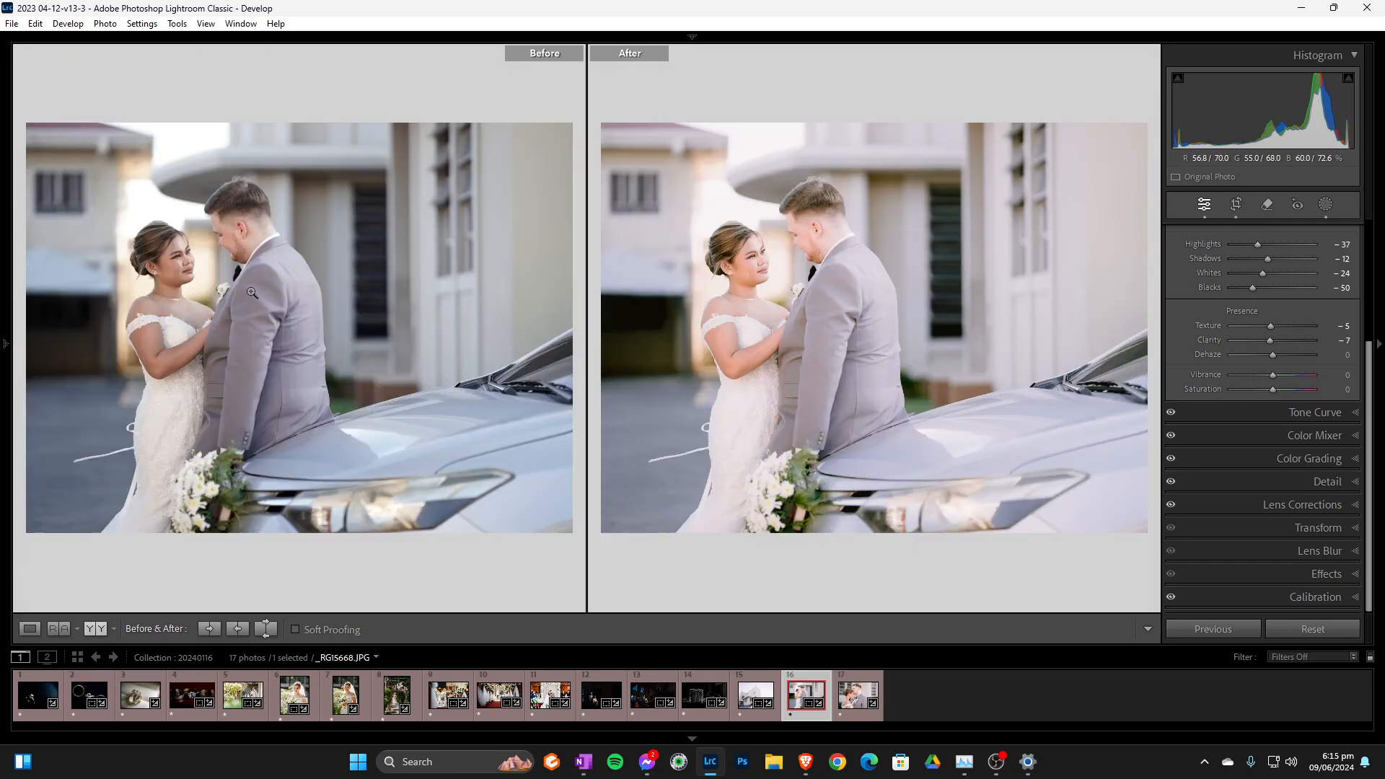
{"action": "left_click_drag", "start_coordinate": [769, 258], "coordinate": [999, 342]}
{"action": "left_click_drag", "start_coordinate": [726, 239], "coordinate": [798, 300]}
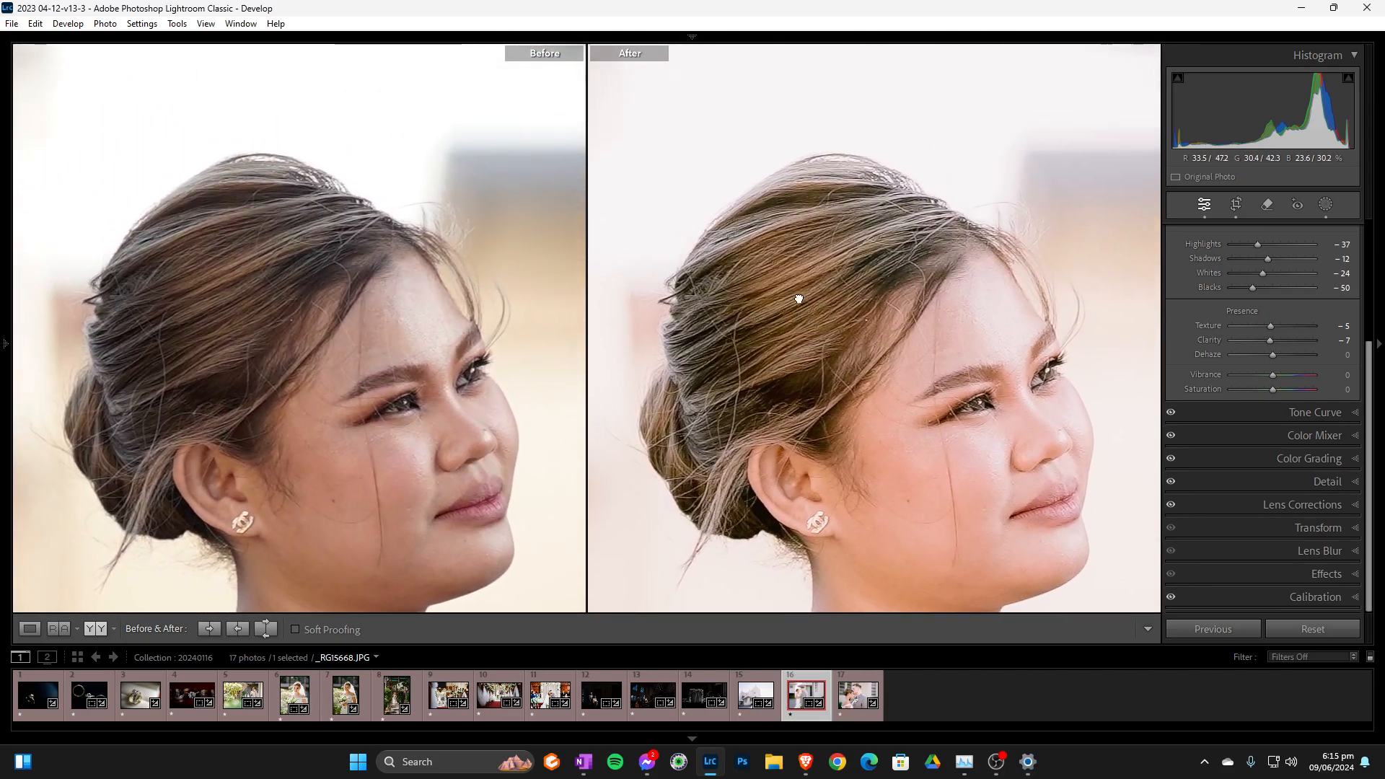
{"action": "left_click", "coordinate": [800, 298]}
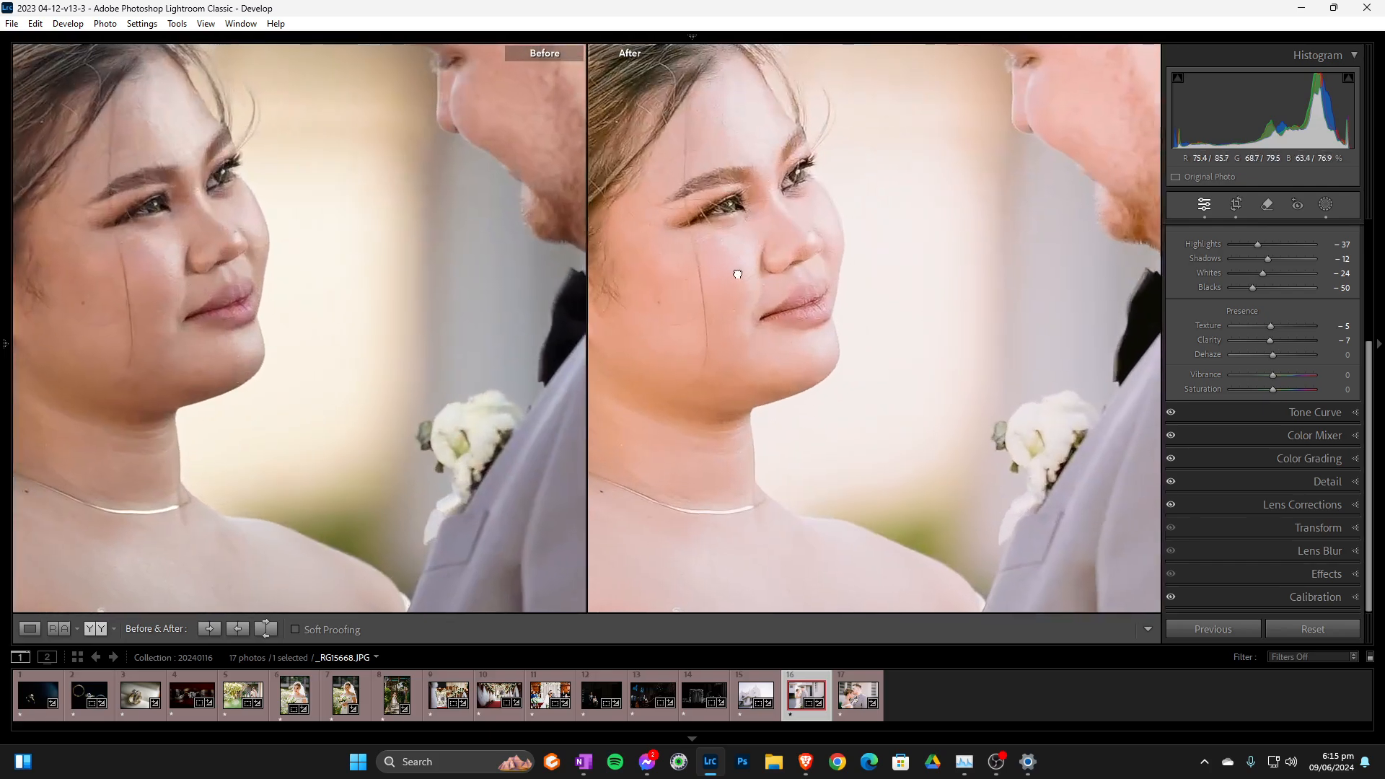
{"action": "left_click_drag", "start_coordinate": [737, 275], "coordinate": [804, 239]}
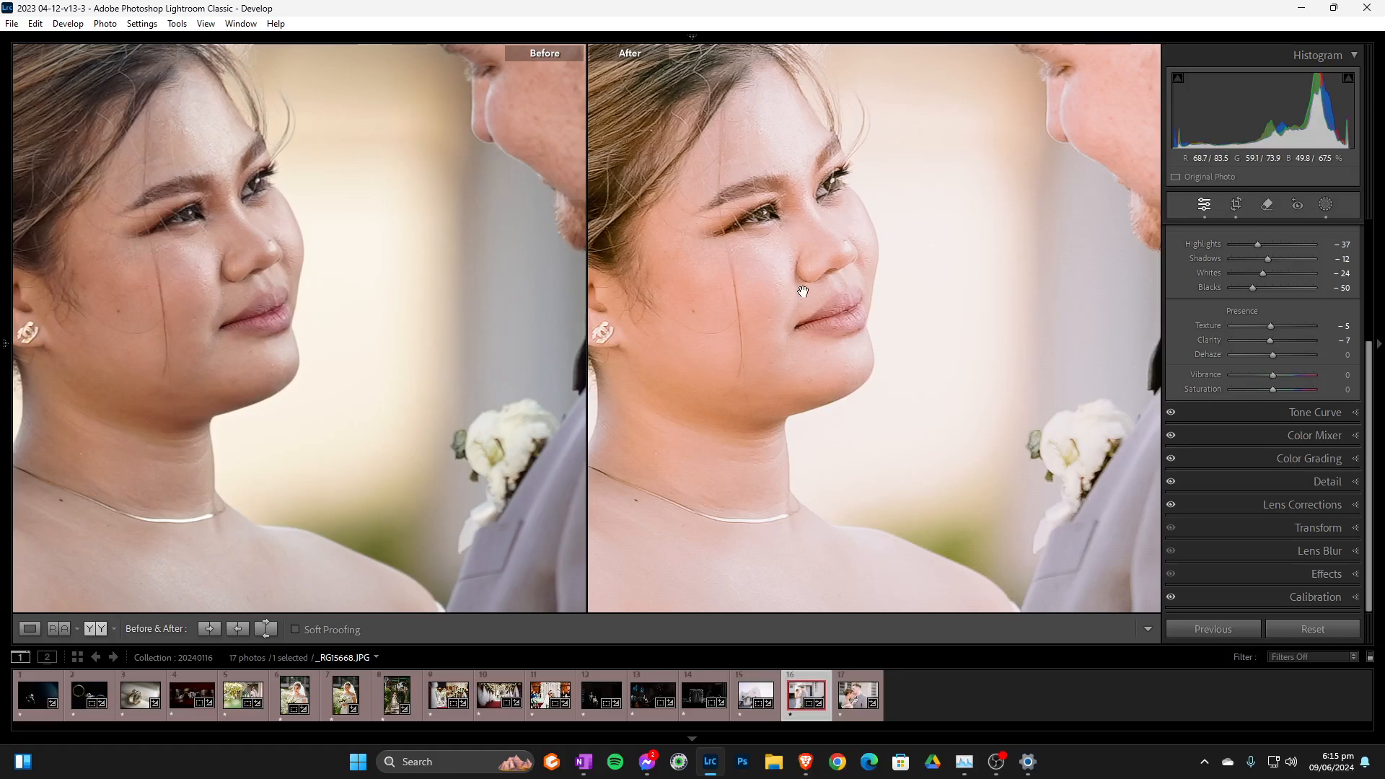
{"action": "left_click", "coordinate": [827, 310]}
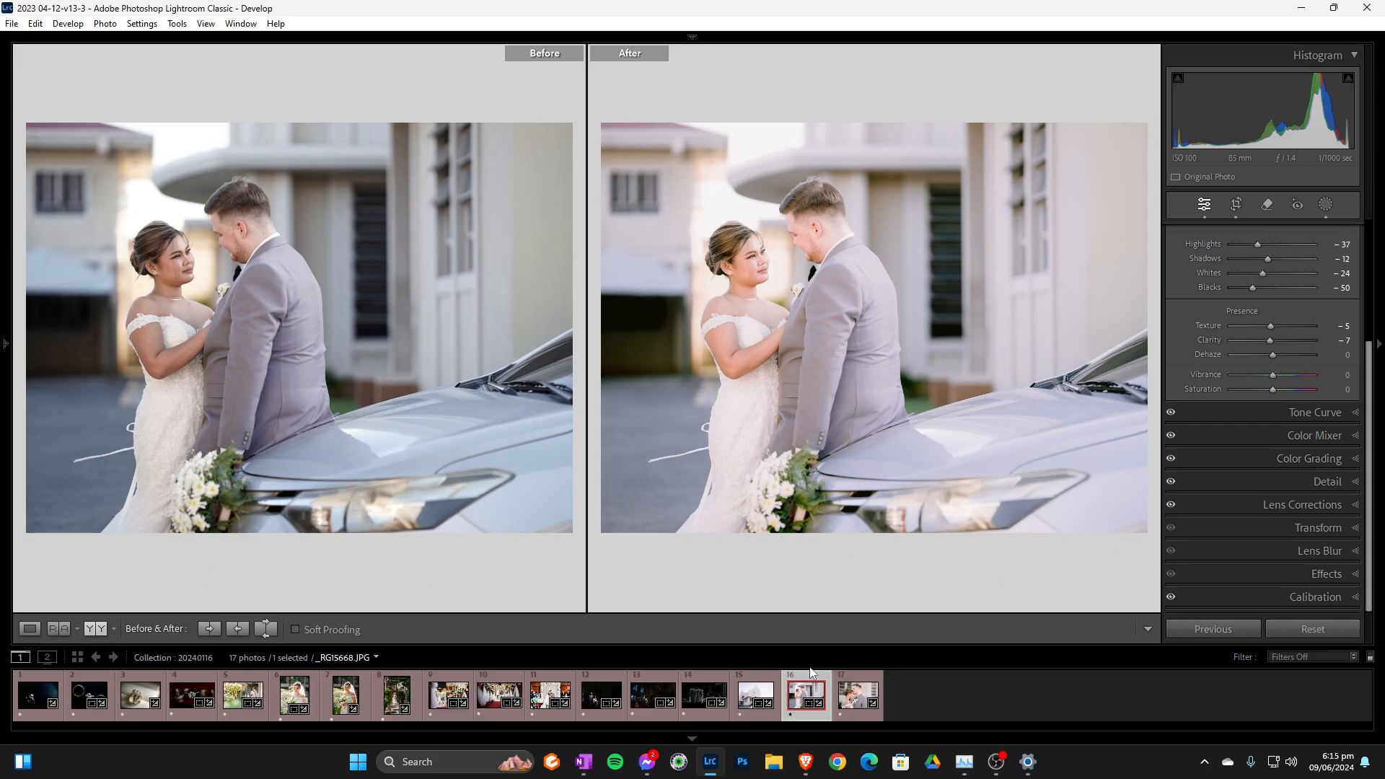
Open the photo of the groom kissing the bride's forehead and examine its before and after versions
{"action": "left_click", "coordinate": [854, 696]}
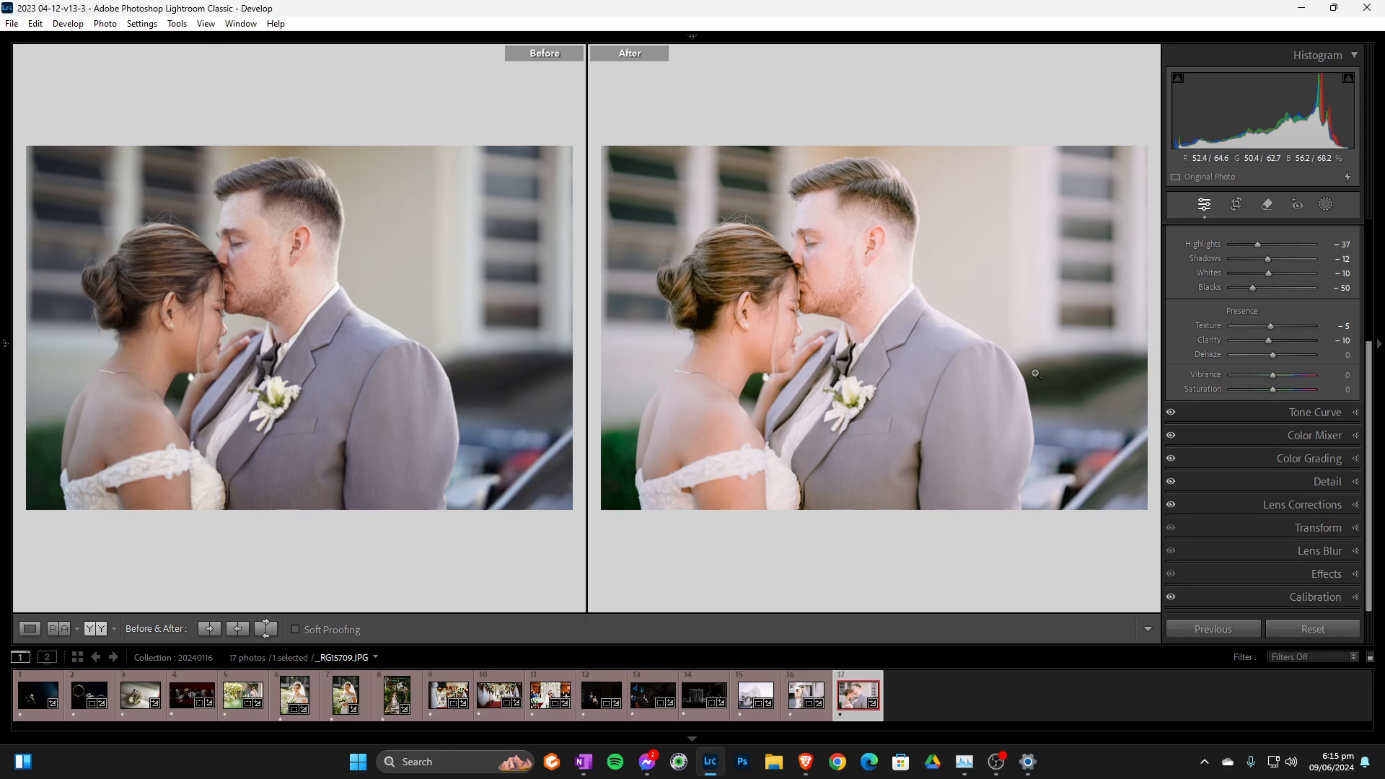
{"action": "scroll", "coordinate": [1278, 340], "scroll_direction": "up", "scroll_amount": 3}
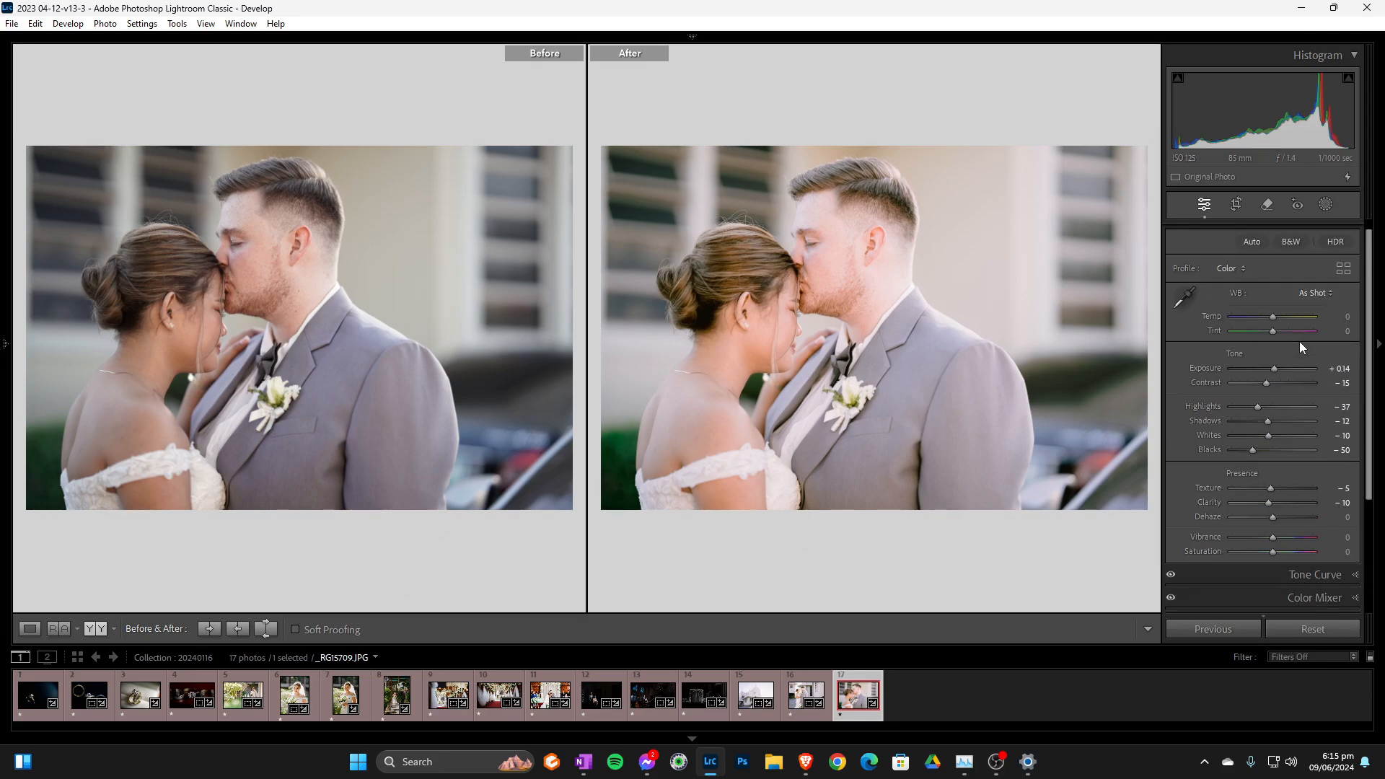
{"action": "left_click", "coordinate": [809, 282]}
{"action": "left_click_drag", "start_coordinate": [808, 282], "coordinate": [818, 396]}
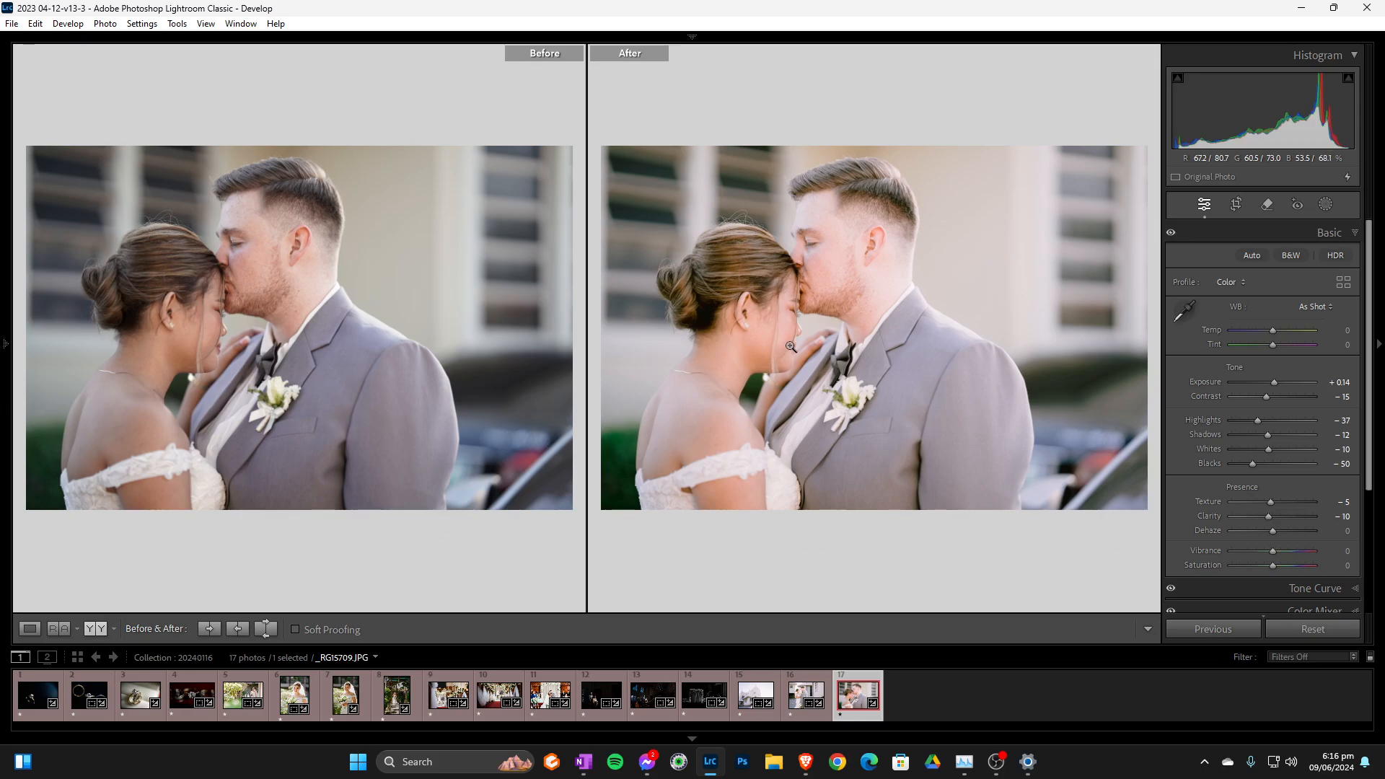
Apply the Dreamy Whites preset to the forehead-kiss photo and return to the single-photo view
{"action": "mouse_move", "coordinate": [2, 351]}
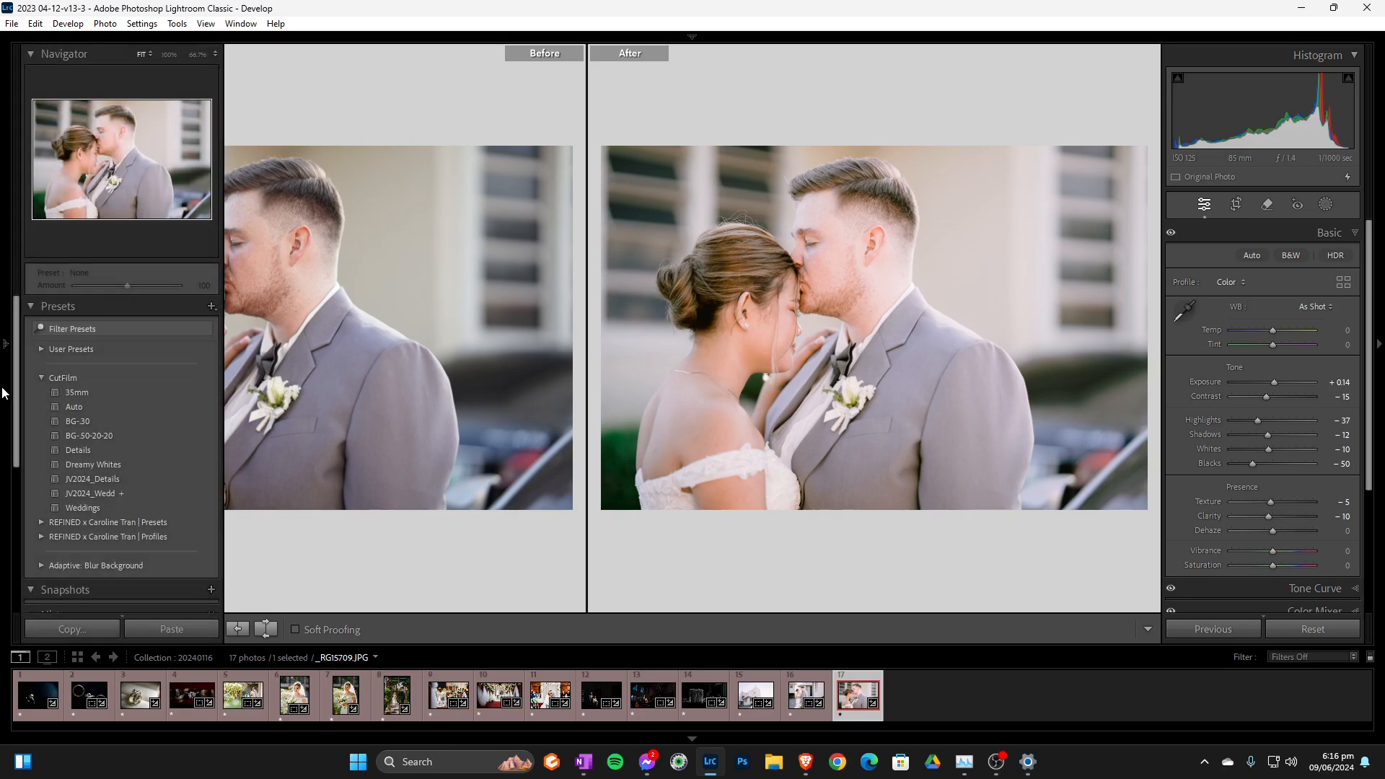
{"action": "left_click", "coordinate": [97, 466]}
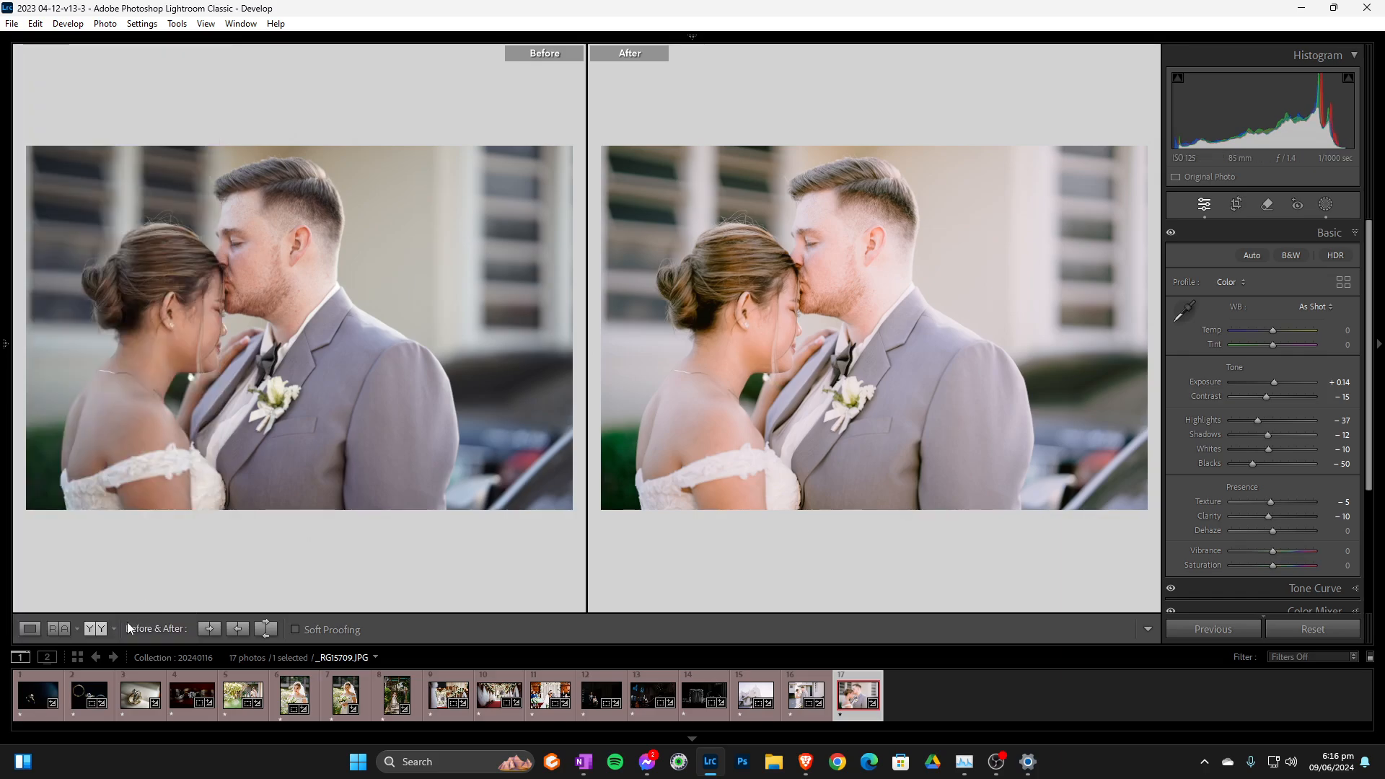
{"action": "left_click", "coordinate": [25, 632]}
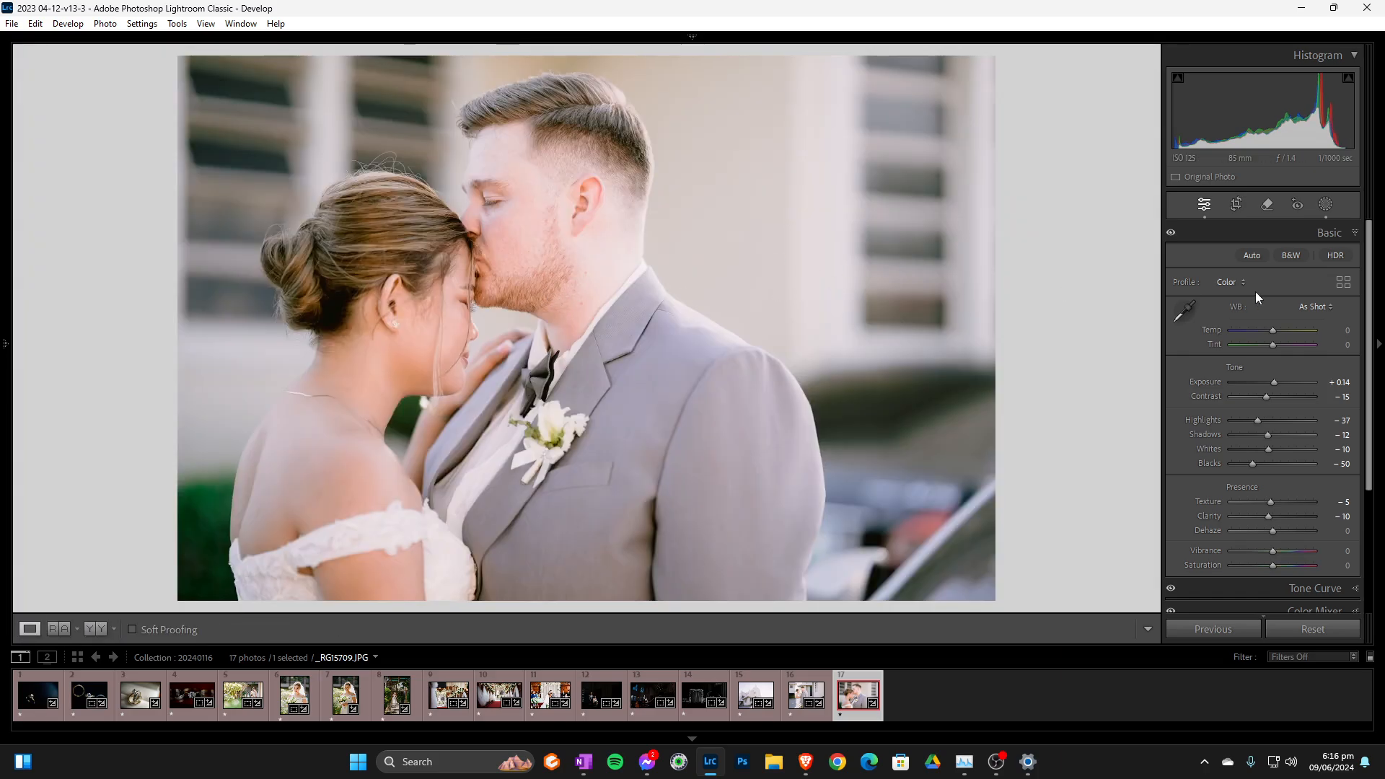
Compare the forehead-kiss photo with its Dreamy Whites mask hidden and shown, leaving the mask visible
{"action": "left_click", "coordinate": [1325, 205]}
{"action": "left_click", "coordinate": [1119, 117]}
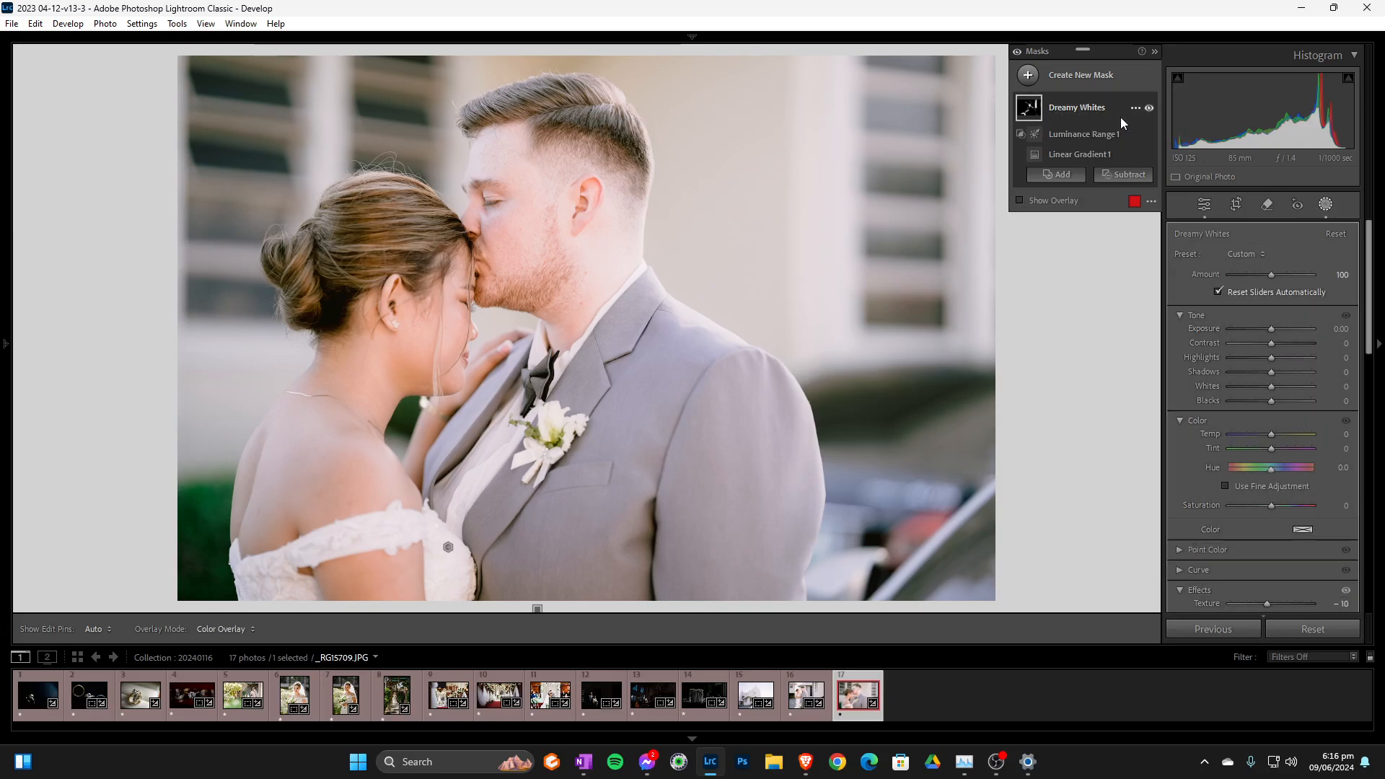
{"action": "scroll", "coordinate": [1248, 306], "scroll_direction": "down", "scroll_amount": 5}
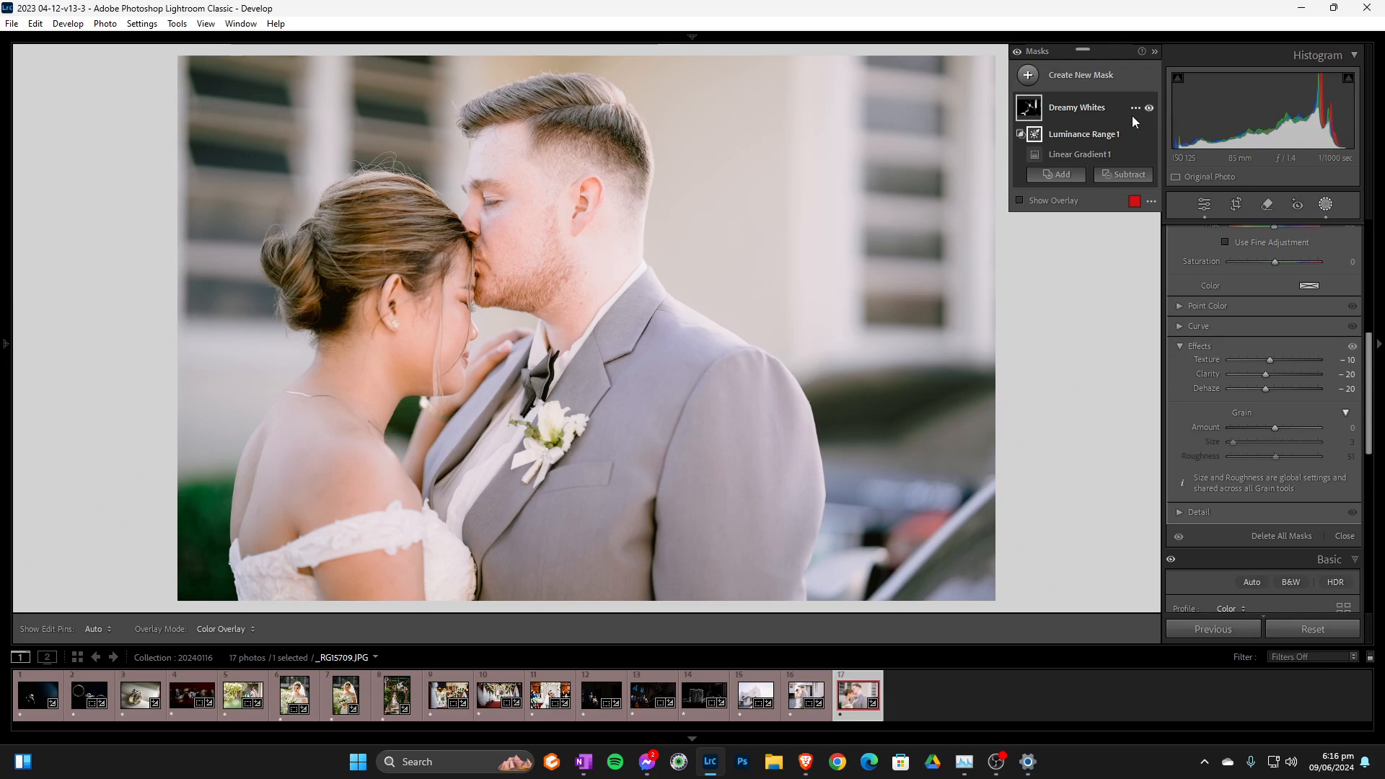
{"action": "left_click", "coordinate": [1115, 106]}
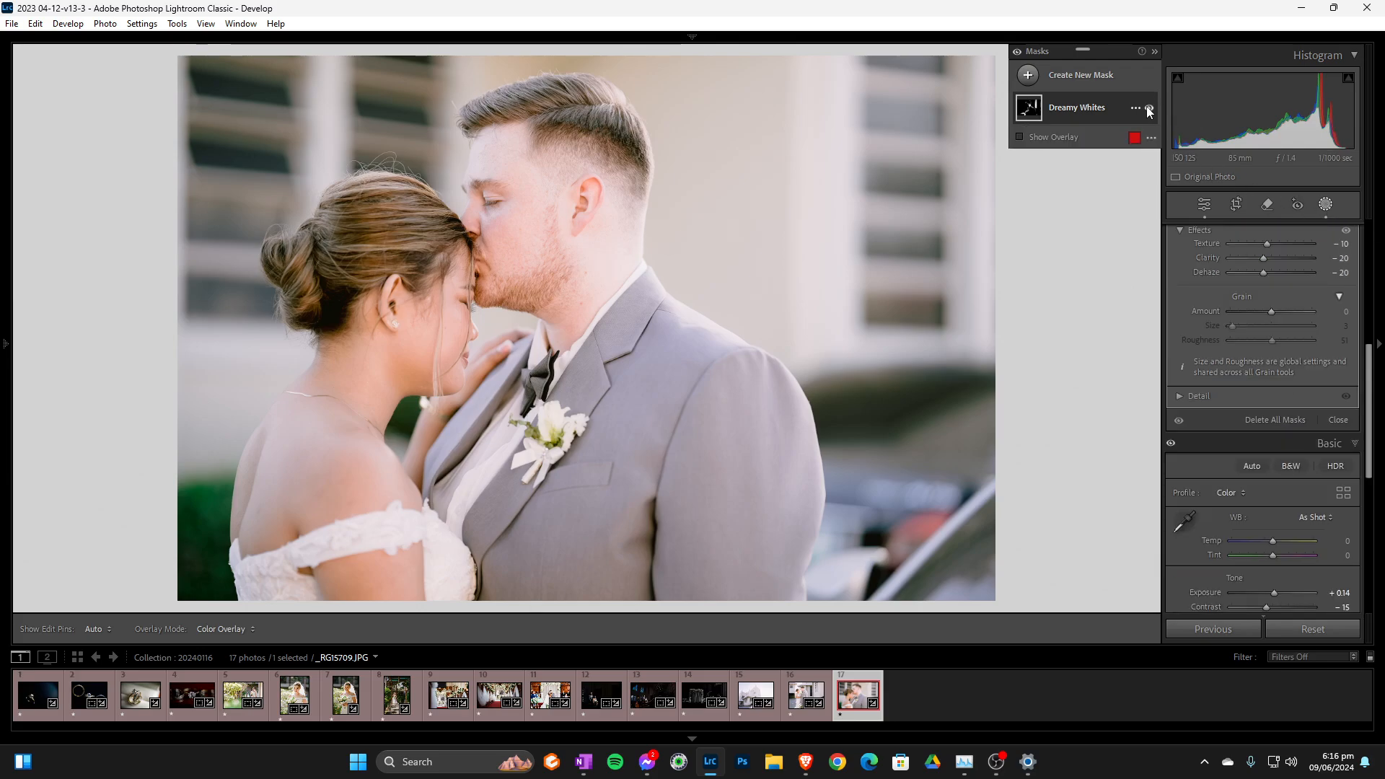
{"action": "left_click", "coordinate": [1149, 108]}
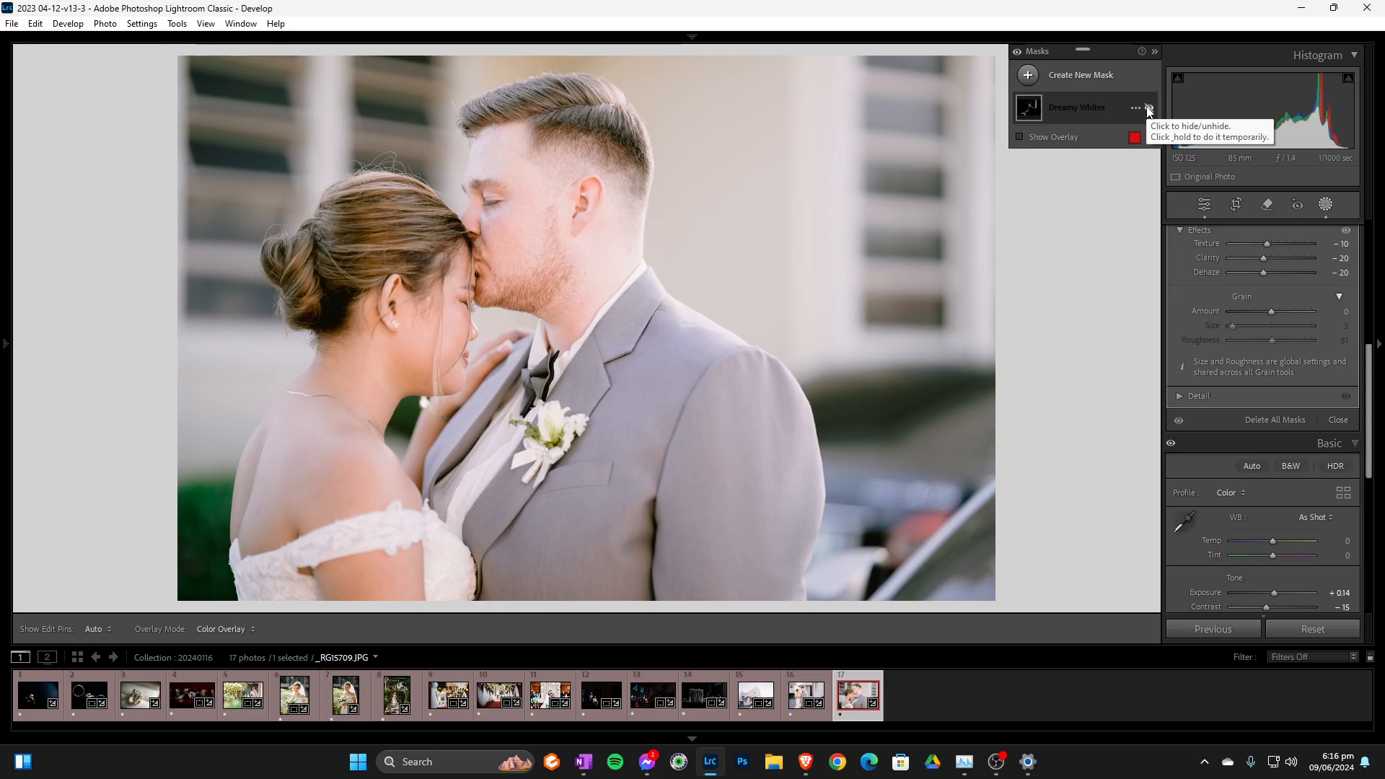
{"action": "left_click", "coordinate": [1149, 108]}
{"action": "left_click", "coordinate": [1149, 108]}
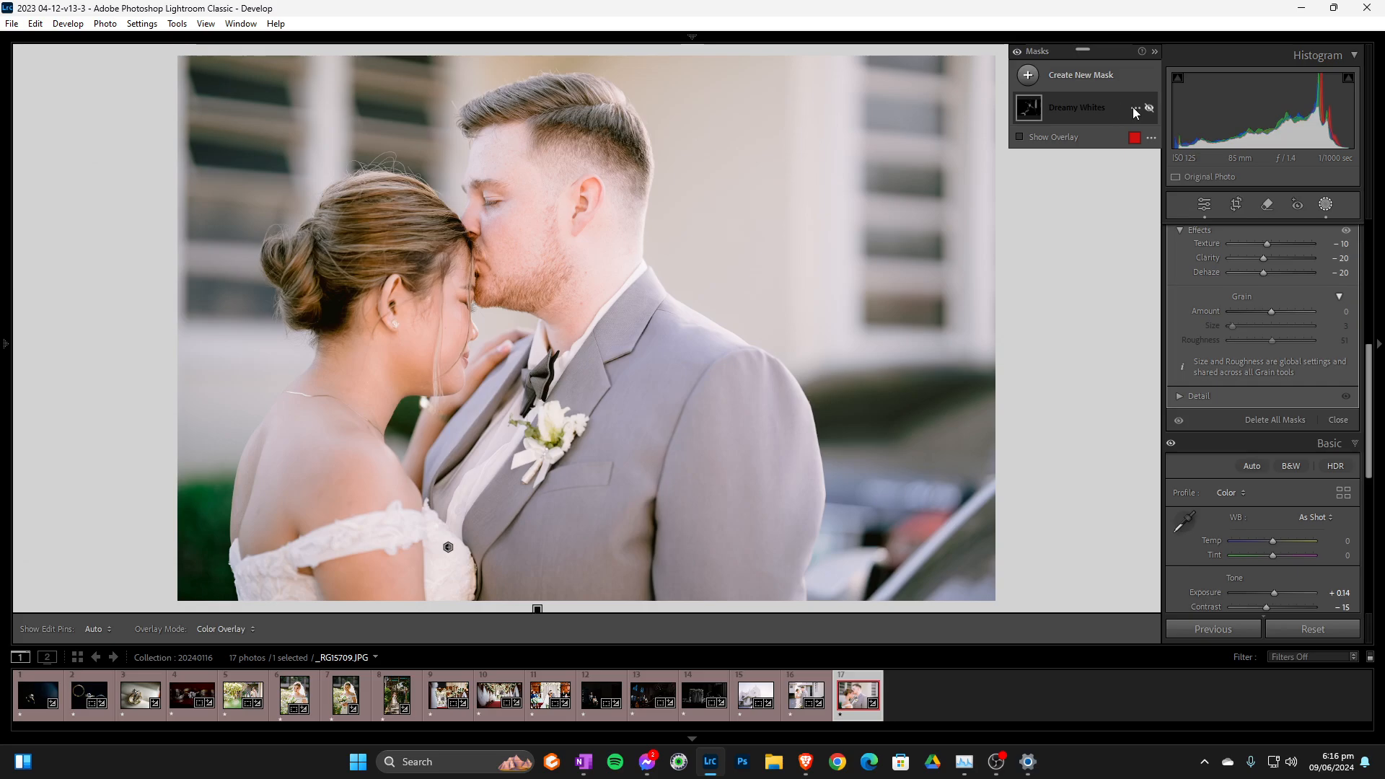
{"action": "left_click", "coordinate": [1149, 108]}
{"action": "left_click", "coordinate": [1119, 106]}
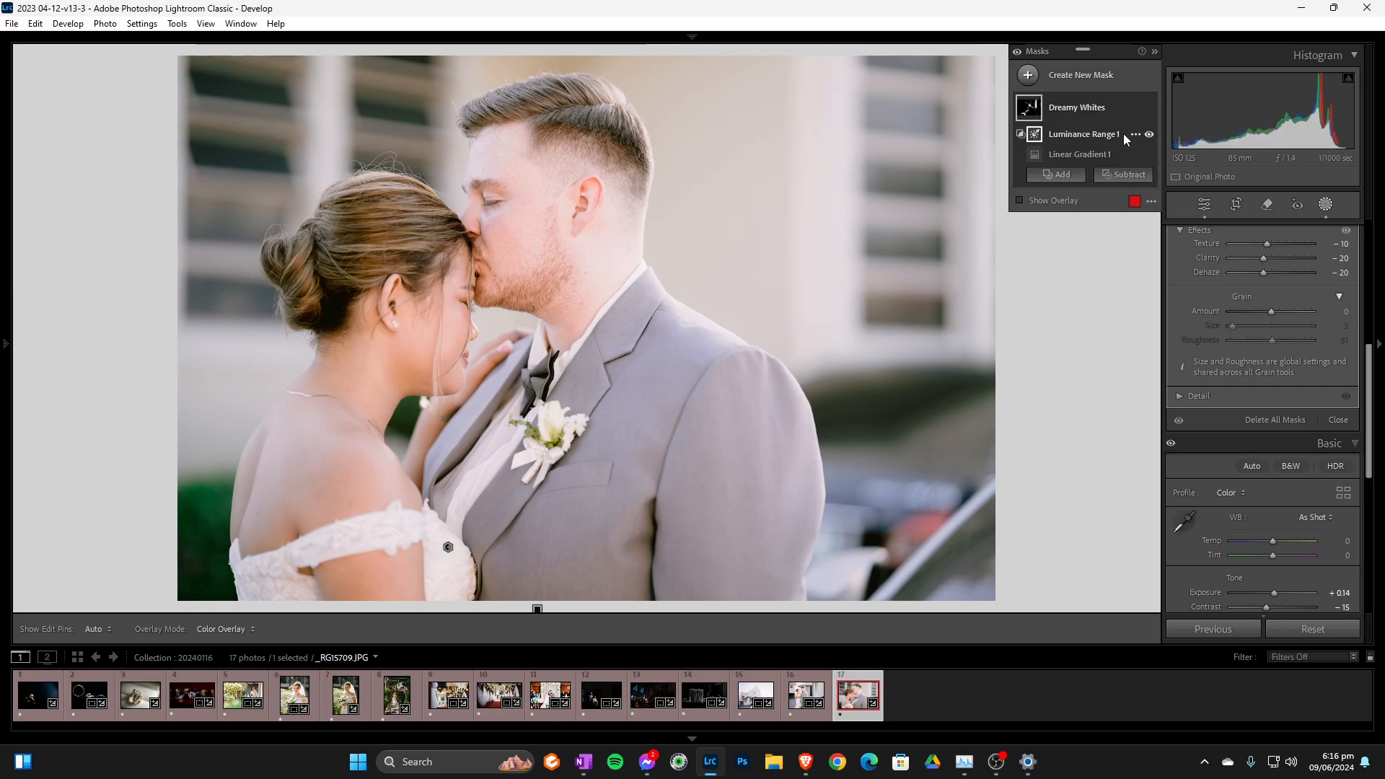
Inspect the luminance map of the forehead-kiss photo's Luminance Range 1 component and leave masking
{"action": "left_click", "coordinate": [1123, 133]}
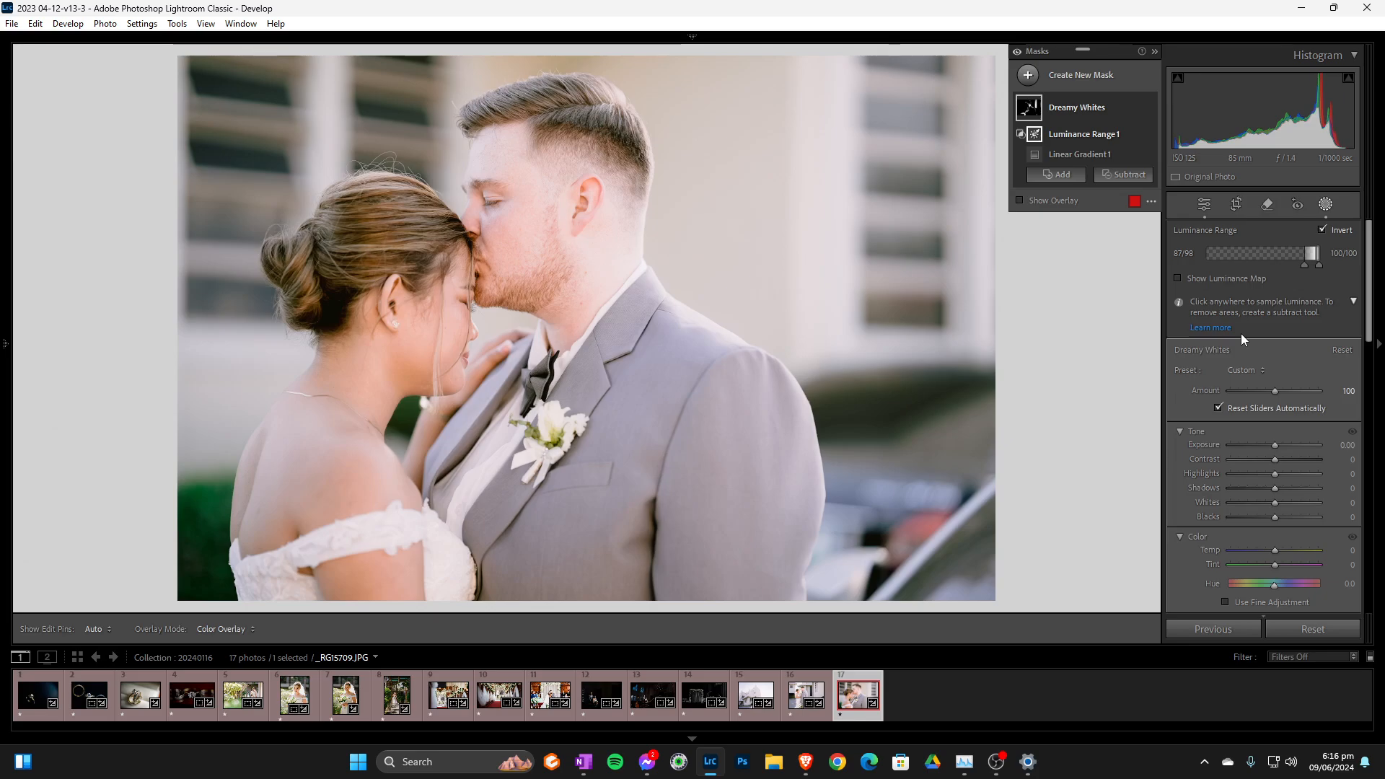
{"action": "left_click", "coordinate": [1179, 279]}
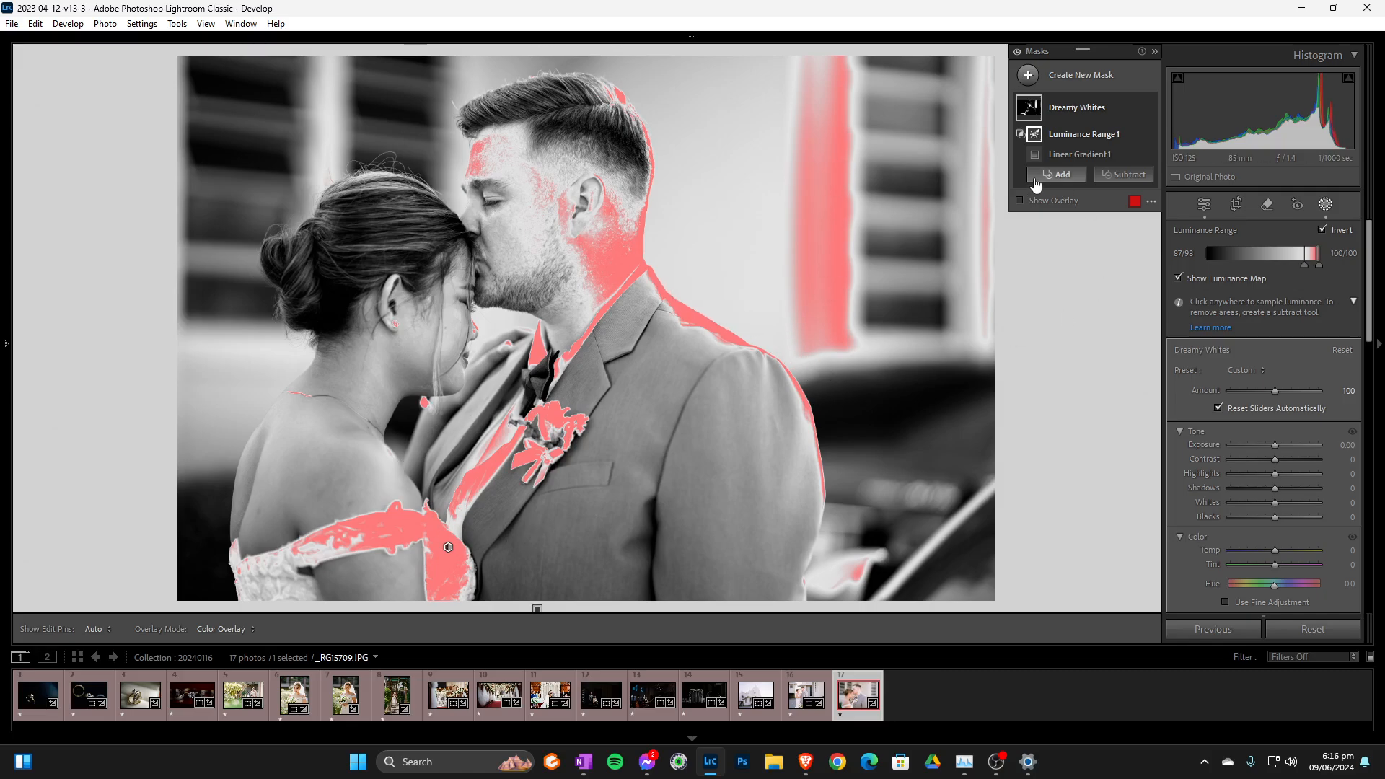
{"action": "left_click", "coordinate": [1326, 205]}
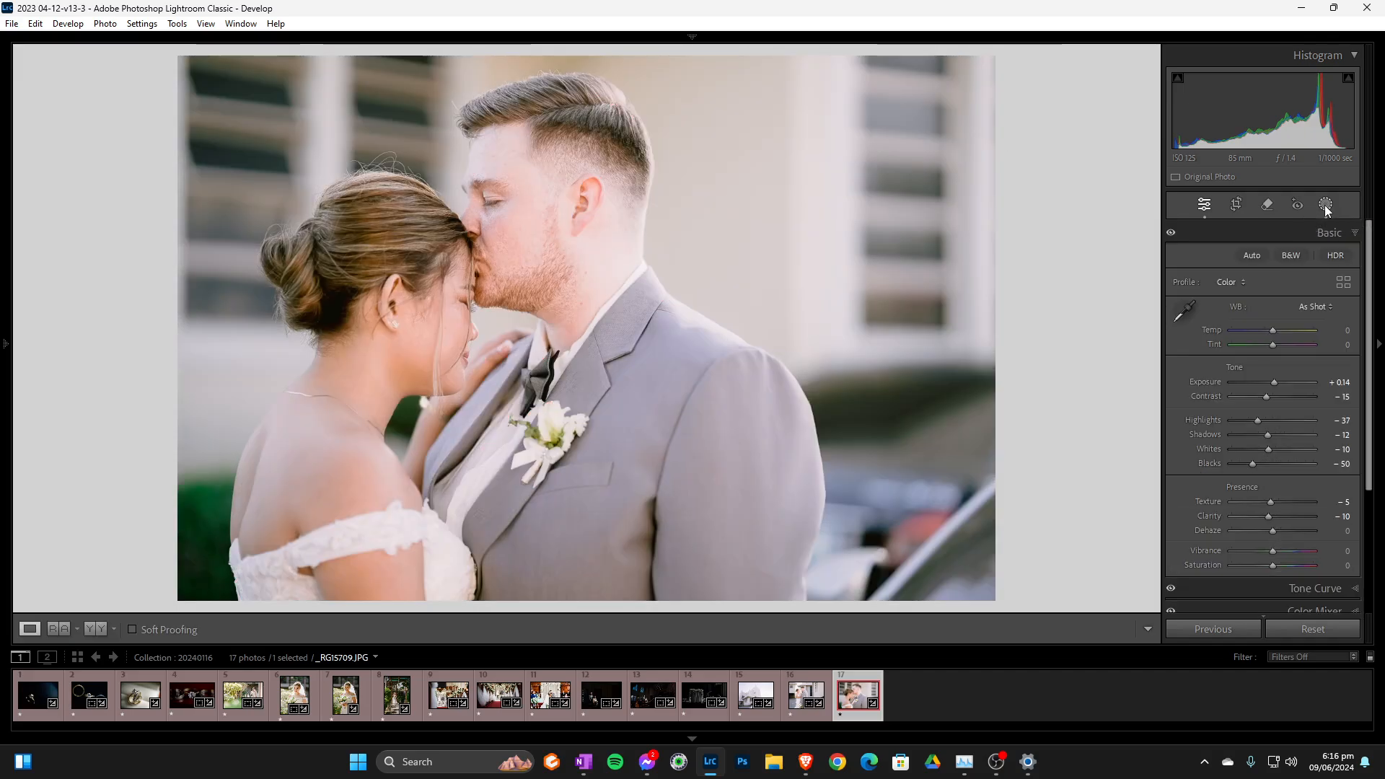
{"action": "left_click", "coordinate": [1324, 205]}
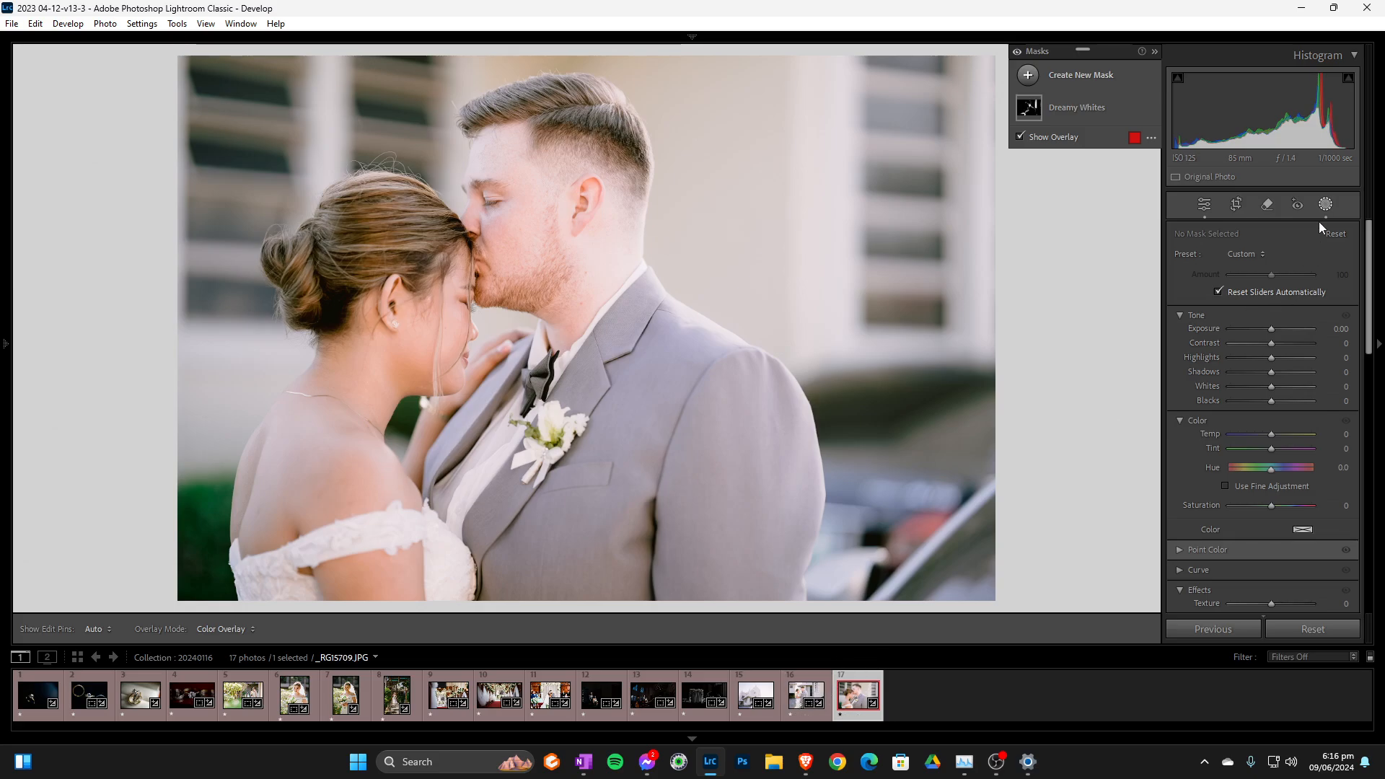
{"action": "left_click", "coordinate": [1326, 204]}
Set the car photo's Dreamy Whites mask to Texture −68, Clarity −81 and Dehaze −75
{"action": "left_click", "coordinate": [798, 697]}
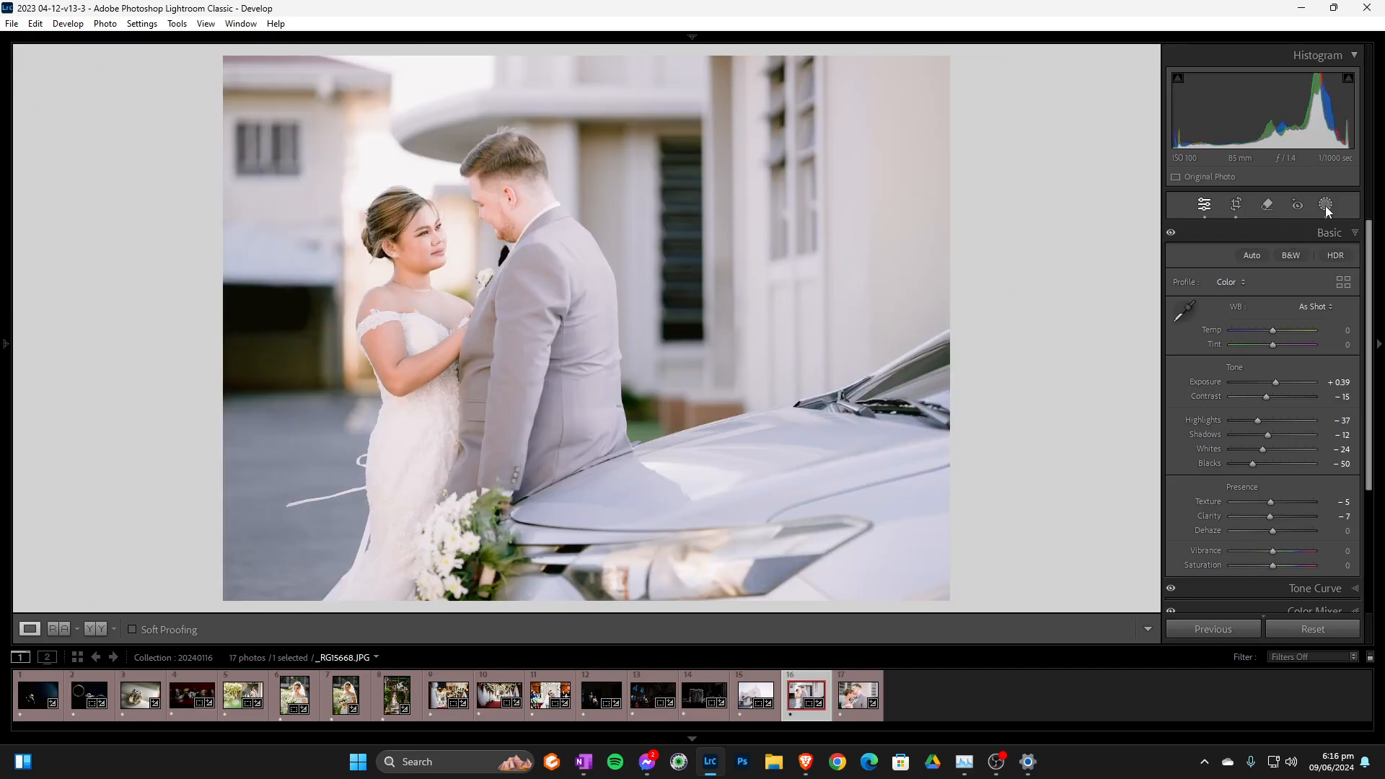
{"action": "left_click", "coordinate": [1326, 205]}
{"action": "left_click", "coordinate": [1112, 110]}
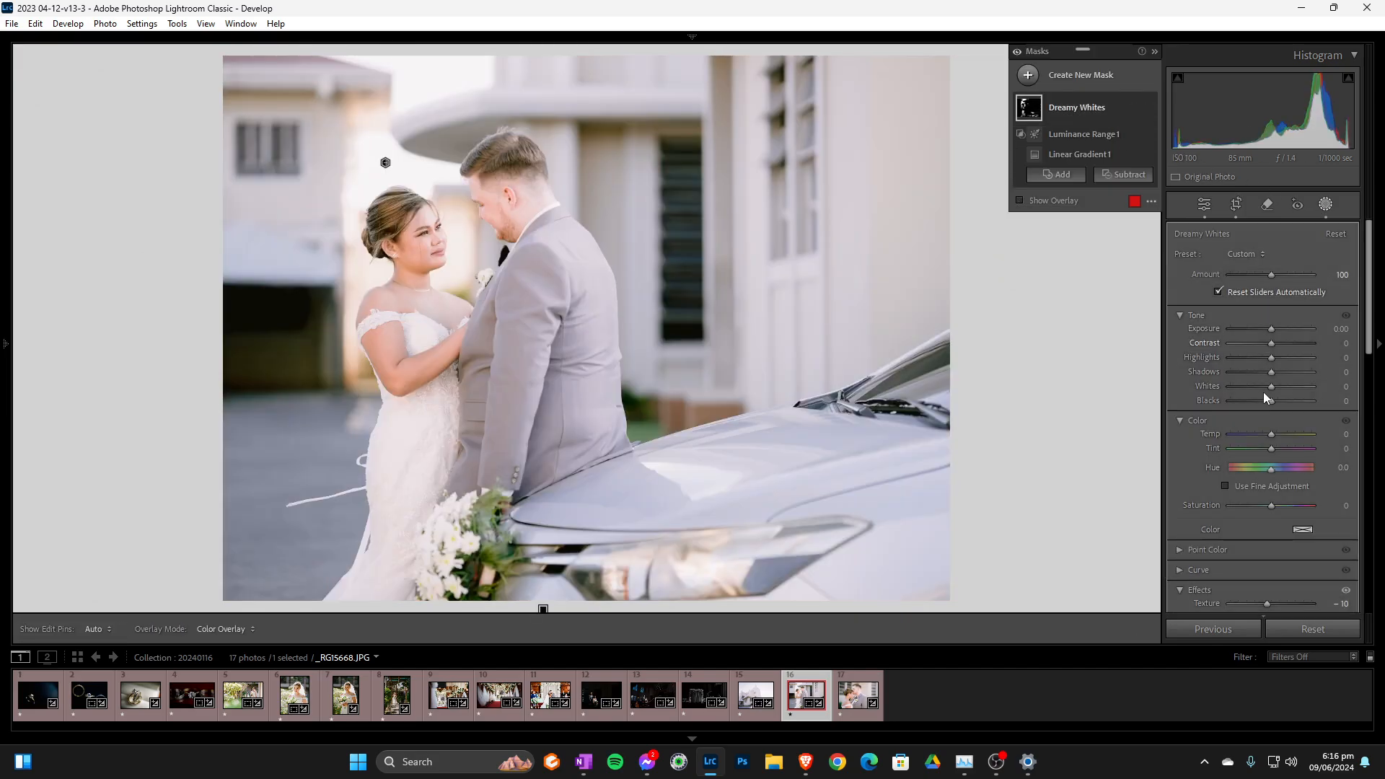
{"action": "scroll", "coordinate": [1273, 433], "scroll_direction": "down", "scroll_amount": 3}
{"action": "mouse_move", "coordinate": [1263, 360]}
{"action": "left_mouse_down"}
{"action": "mouse_move", "coordinate": [1236, 359]}
{"action": "mouse_move", "coordinate": [1238, 375]}
{"action": "mouse_move", "coordinate": [1249, 346]}
{"action": "mouse_move", "coordinate": [1239, 352]}
{"action": "left_mouse_up"}
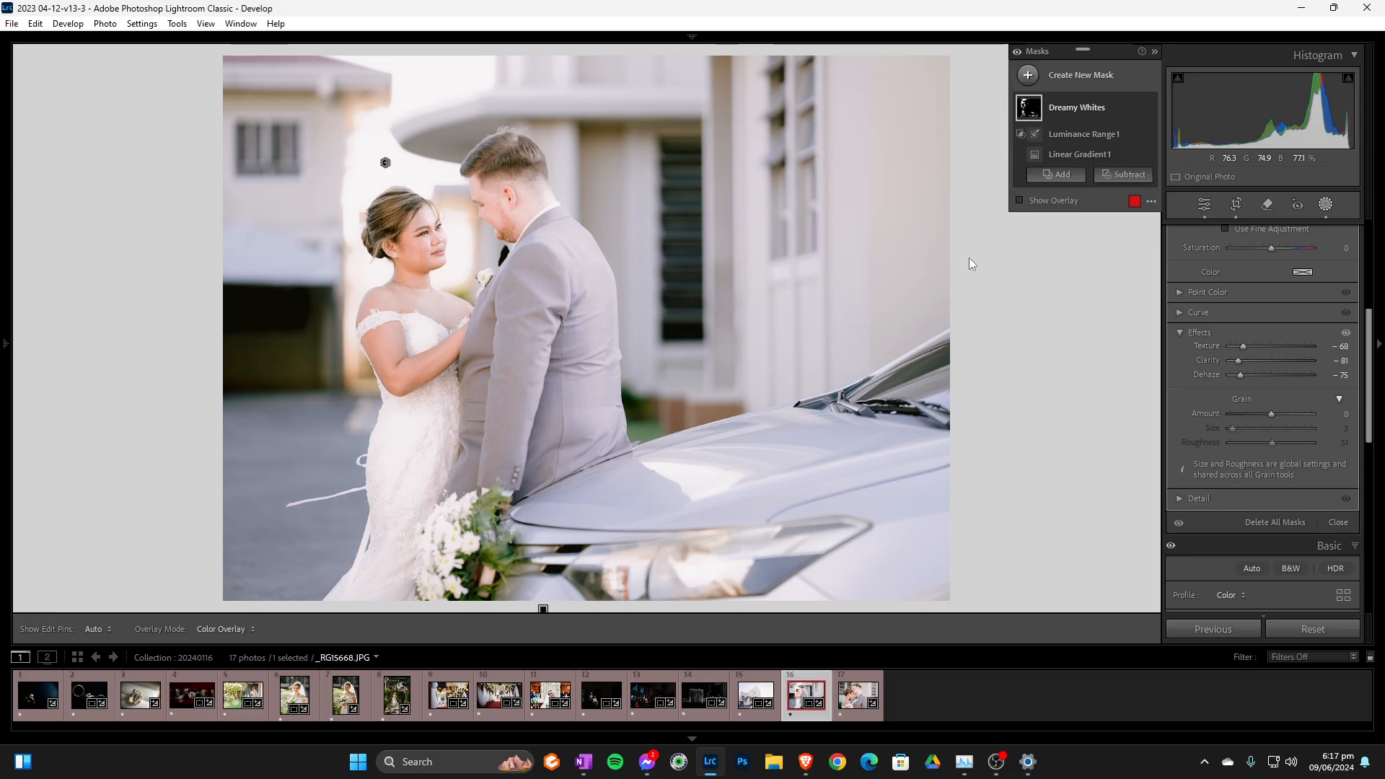
Compare the car photo with the strengthened Dreamy Whites mask hidden and shown, leaving the mask visible
{"action": "left_click", "coordinate": [1132, 135]}
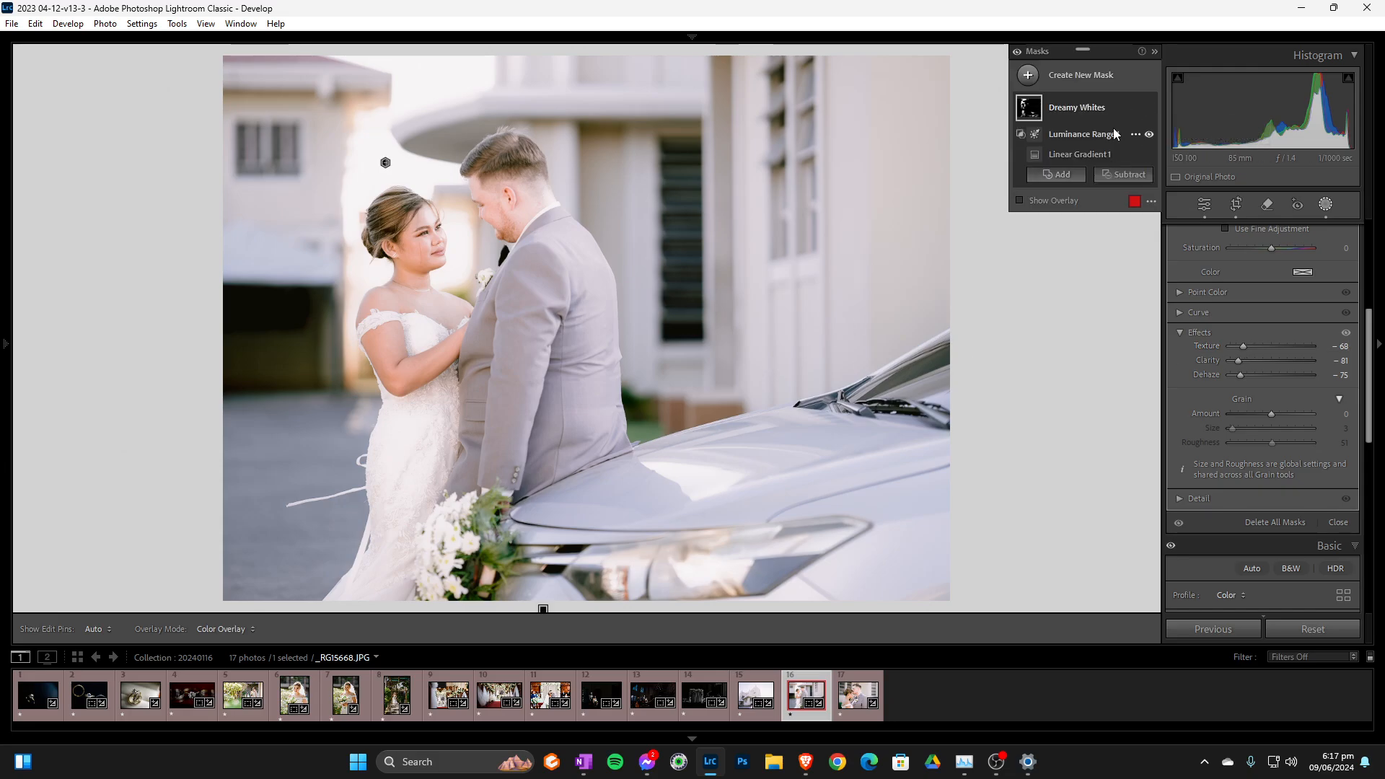
{"action": "left_click", "coordinate": [1148, 110]}
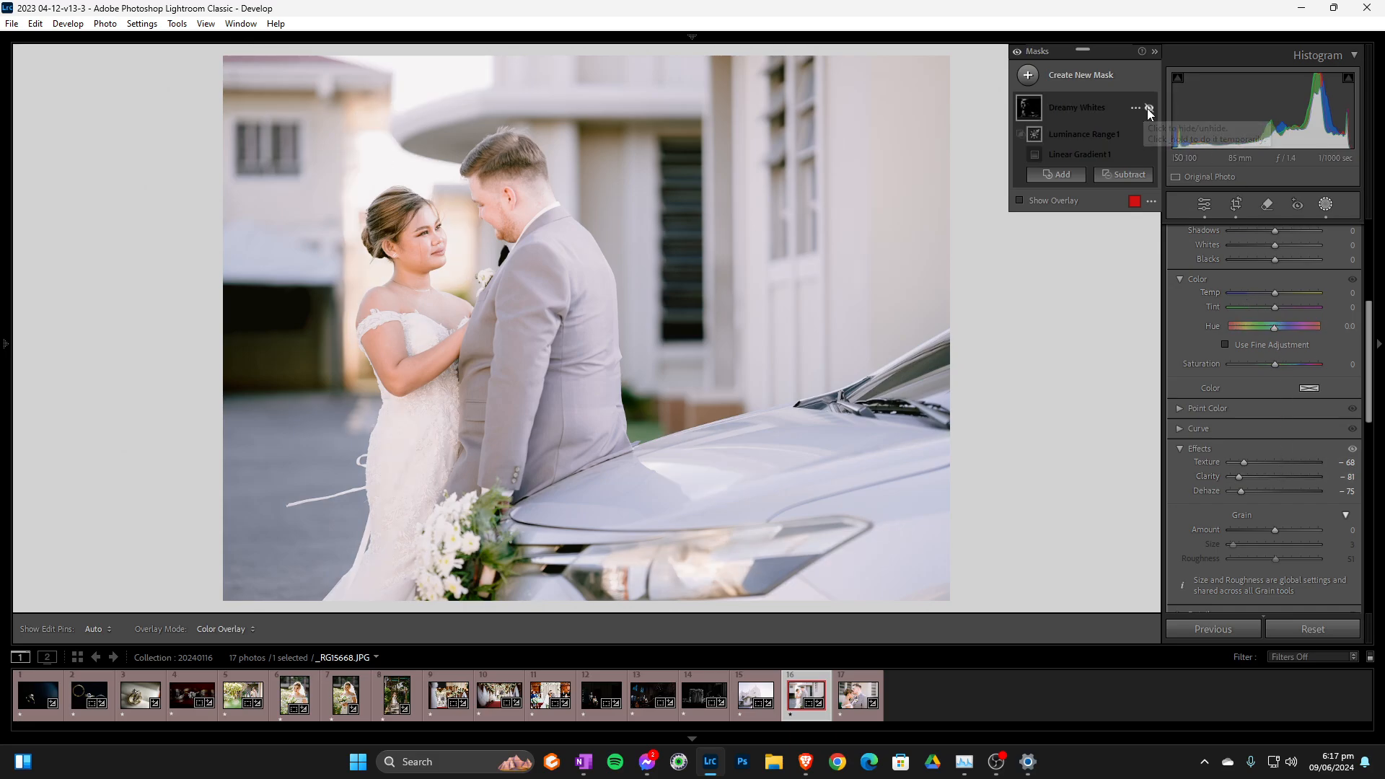
{"action": "left_click", "coordinate": [1147, 110]}
{"action": "left_click", "coordinate": [1148, 110]}
{"action": "left_click", "coordinate": [1147, 110]}
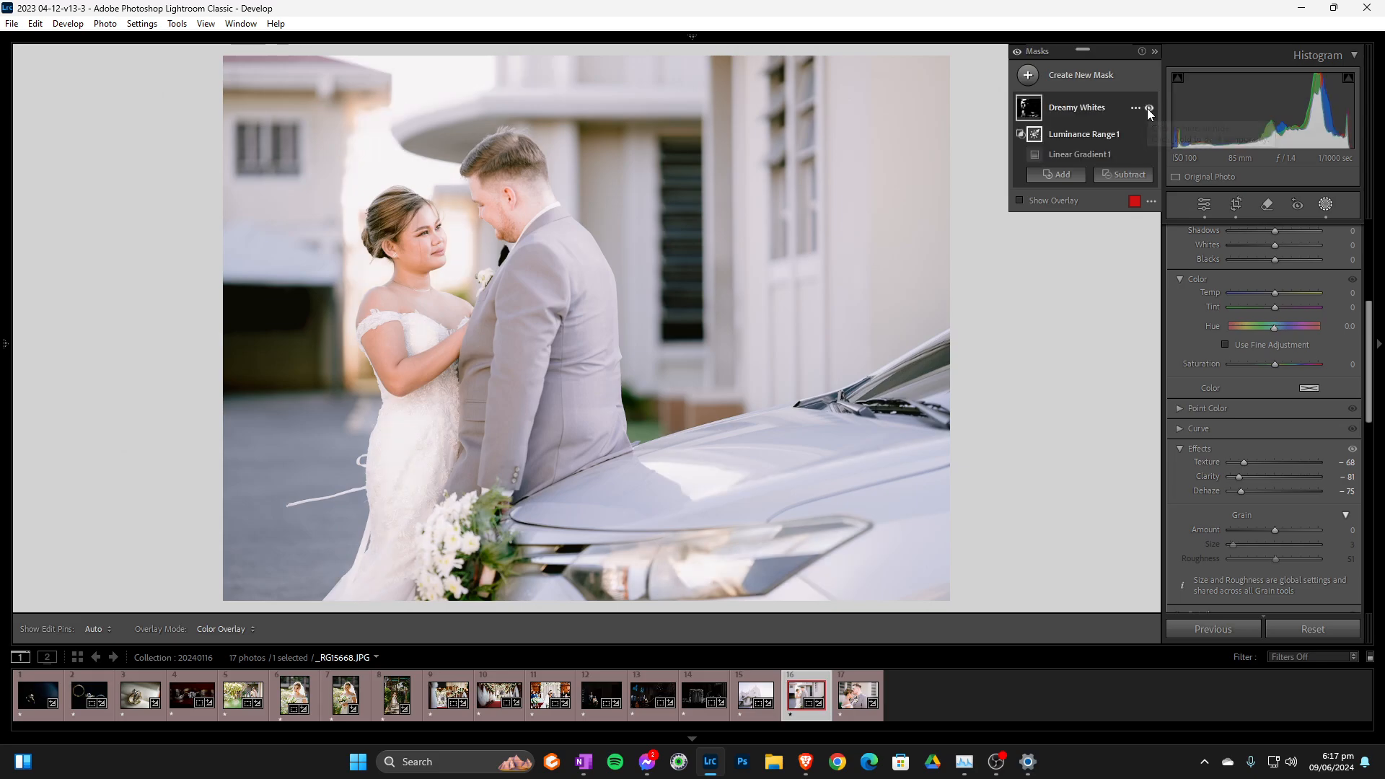
{"action": "left_click", "coordinate": [1148, 110]}
{"action": "left_click", "coordinate": [1148, 110]}
{"action": "left_click", "coordinate": [1148, 110]}
{"action": "left_click", "coordinate": [1147, 110]}
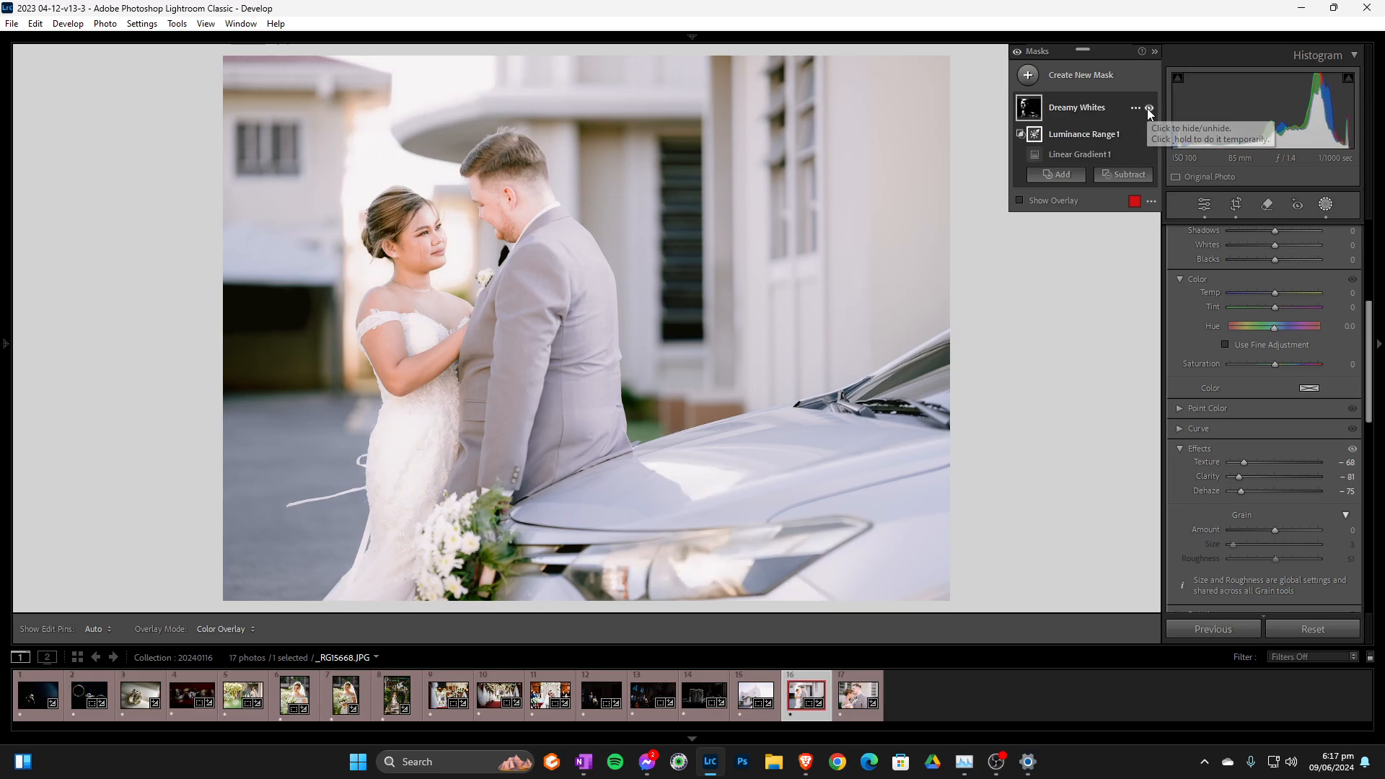
Toggle the car photo's Dreamy Whites mask off and on again to recheck its softening effect
{"action": "left_click", "coordinate": [1147, 110]}
{"action": "left_click", "coordinate": [1148, 110]}
{"action": "left_click", "coordinate": [1148, 109]}
{"action": "left_click", "coordinate": [1147, 109]}
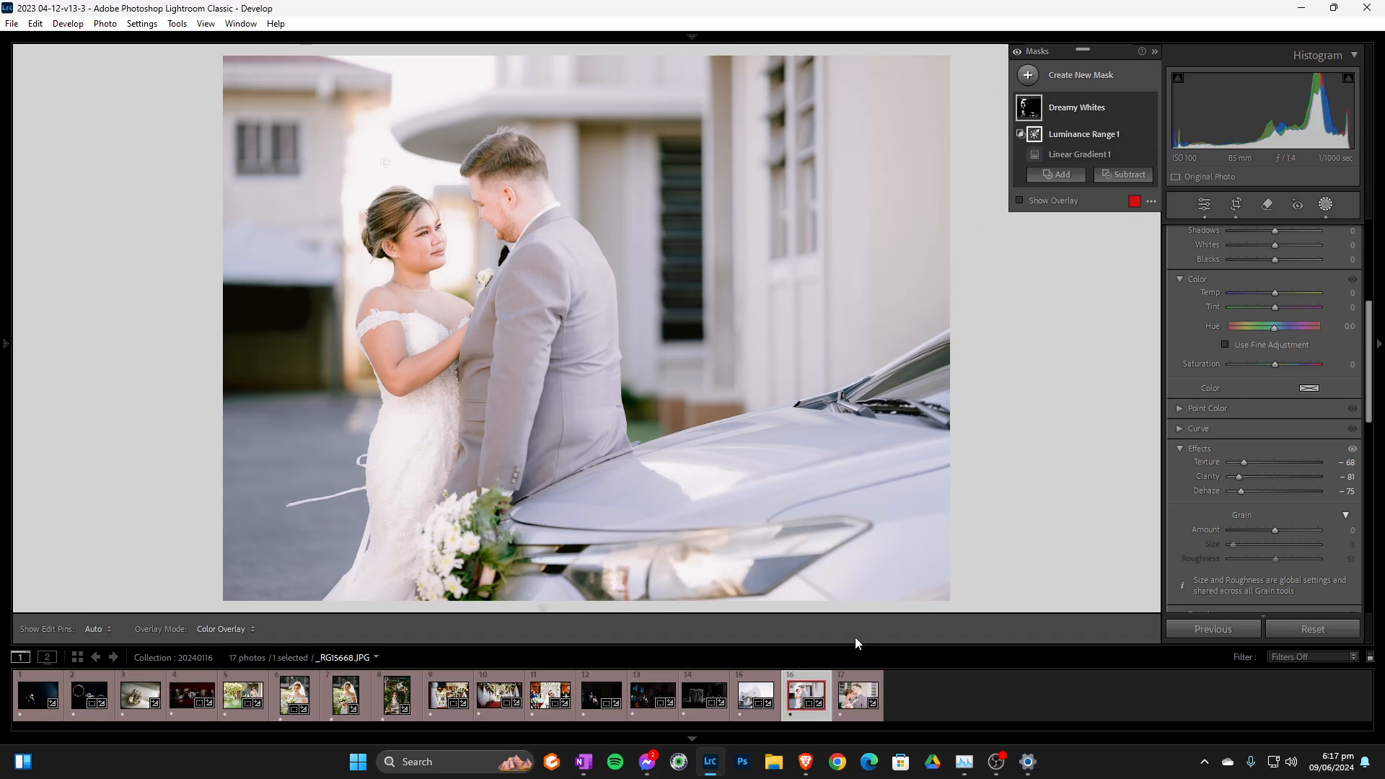
Open the veiled bride's bouquet portrait and set its Dreamy Whites mask to Texture −82, Clarity −72 and Dehaze −74
{"action": "left_click", "coordinate": [306, 714]}
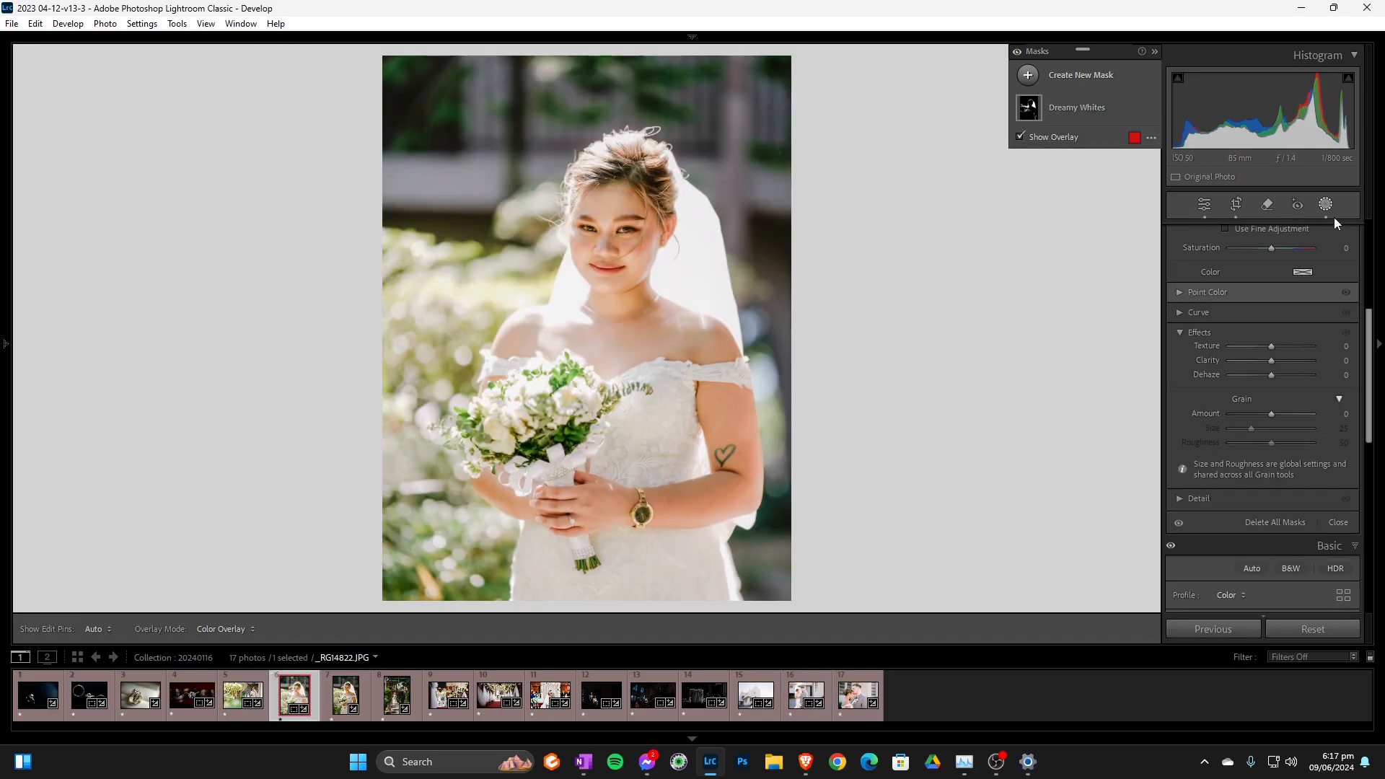
{"action": "left_click", "coordinate": [1110, 119]}
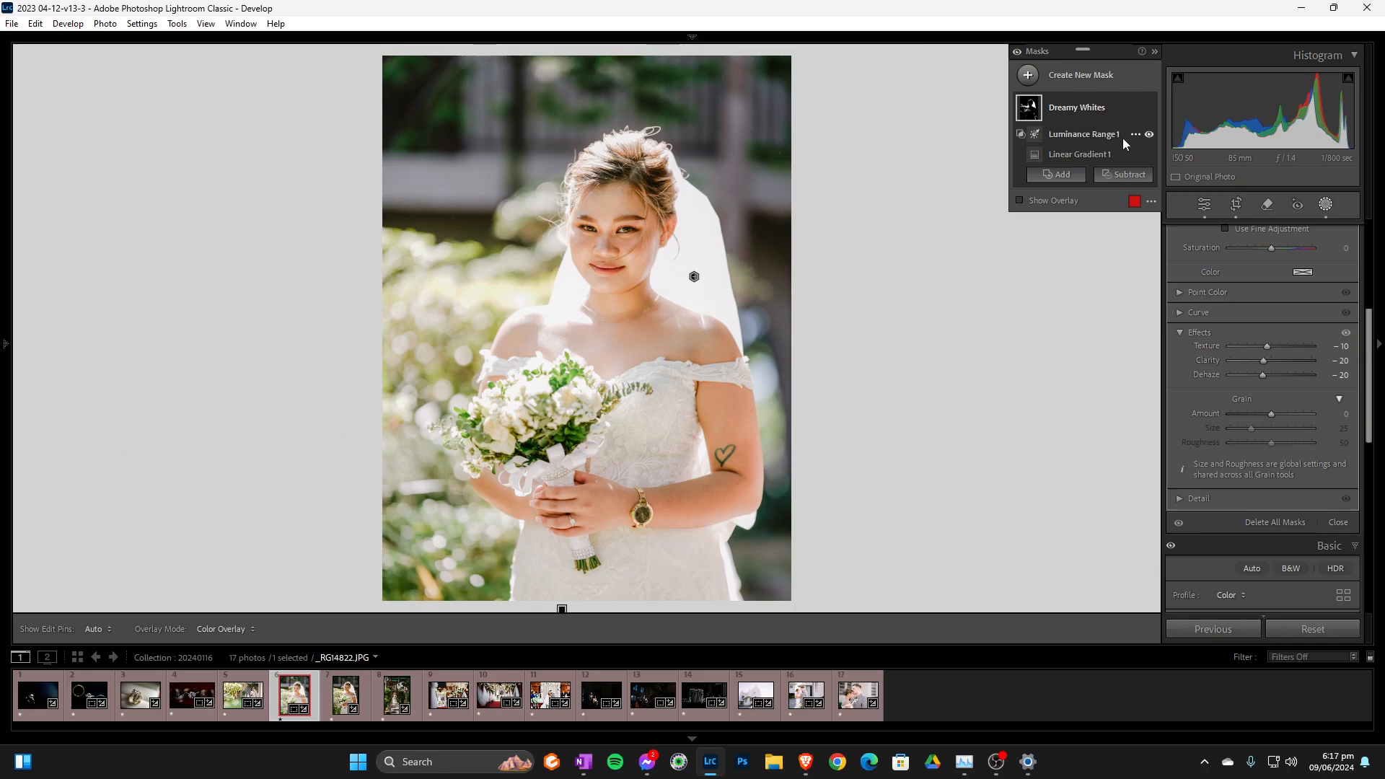
{"action": "left_click", "coordinate": [1115, 131]}
{"action": "left_click_drag", "start_coordinate": [1269, 462], "coordinate": [1238, 462]}
{"action": "left_click", "coordinate": [1242, 478]}
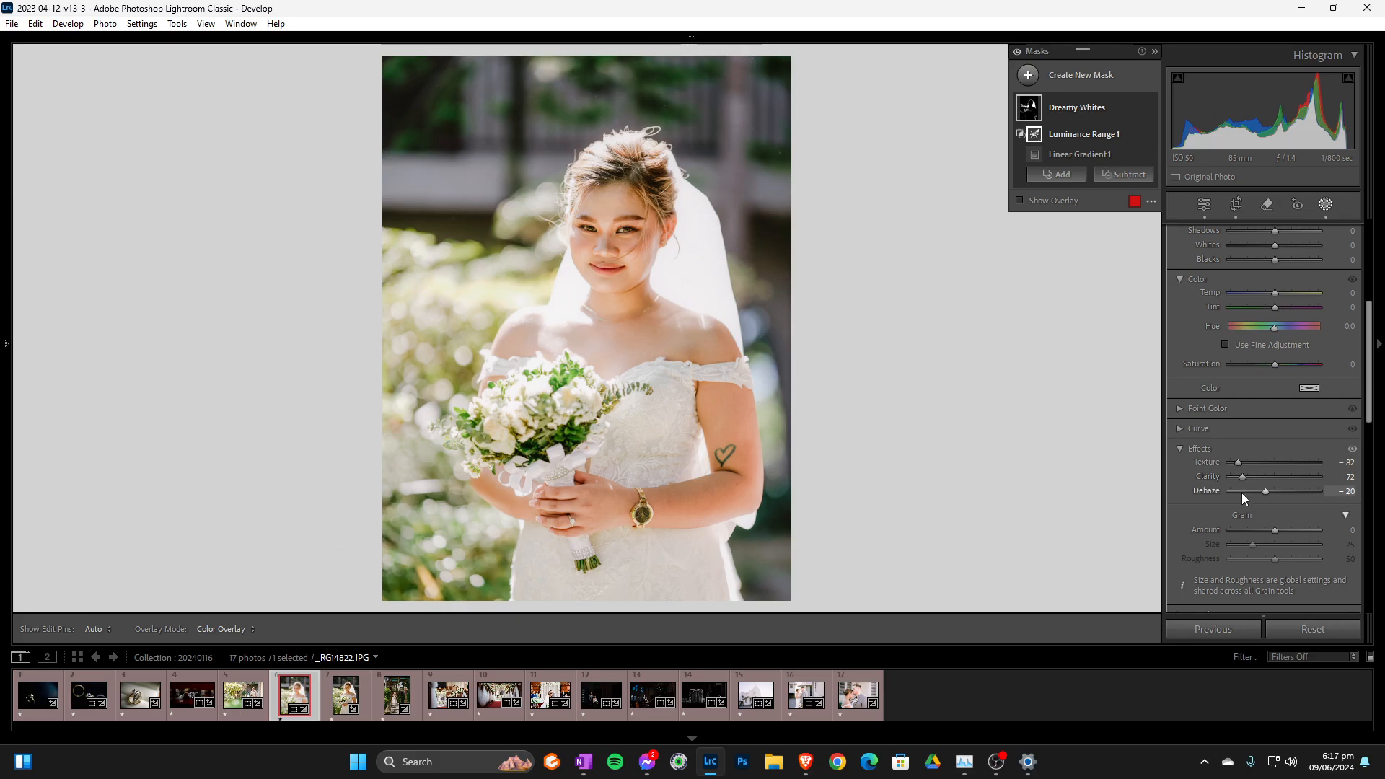
{"action": "left_click", "coordinate": [1241, 493]}
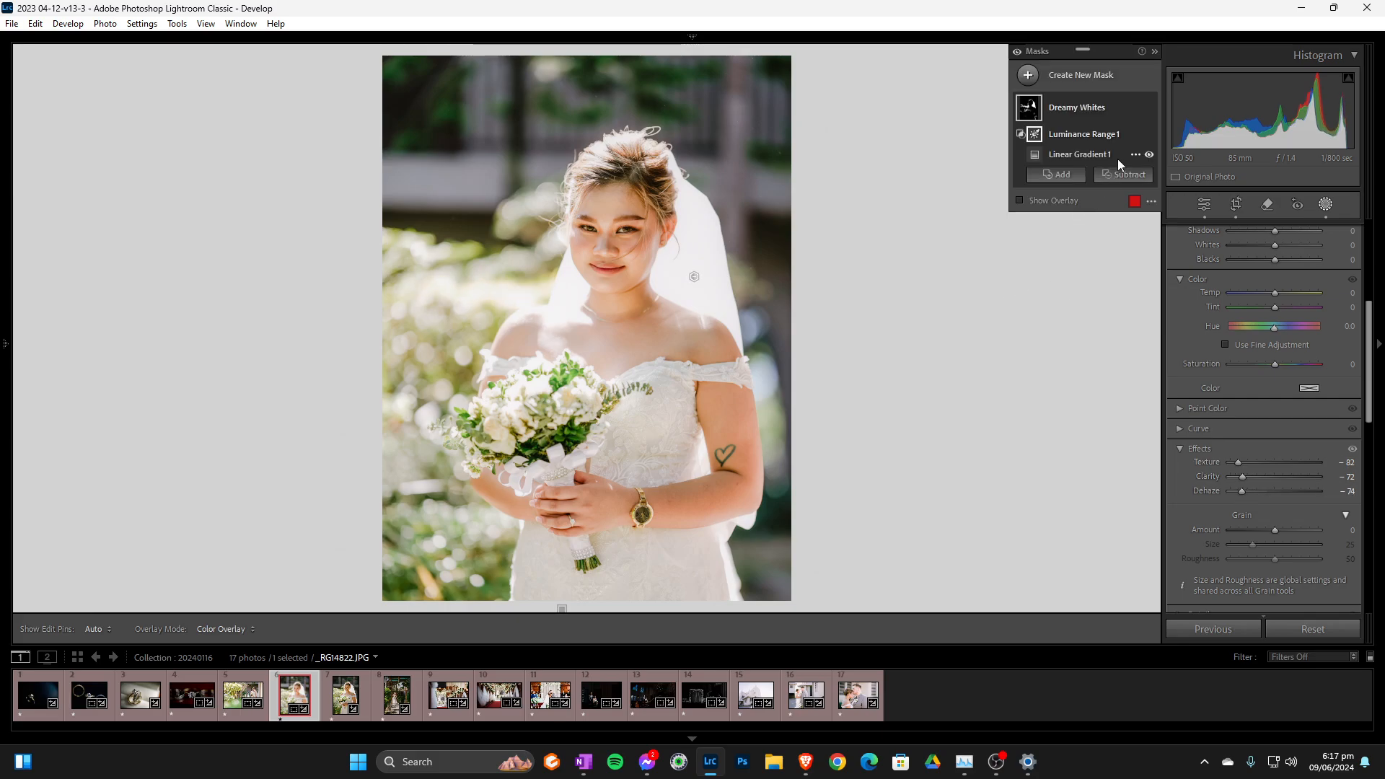
Compare the bride portrait with its Dreamy Whites mask hidden and shown, leaving the mask visible
{"action": "left_click", "coordinate": [1147, 110]}
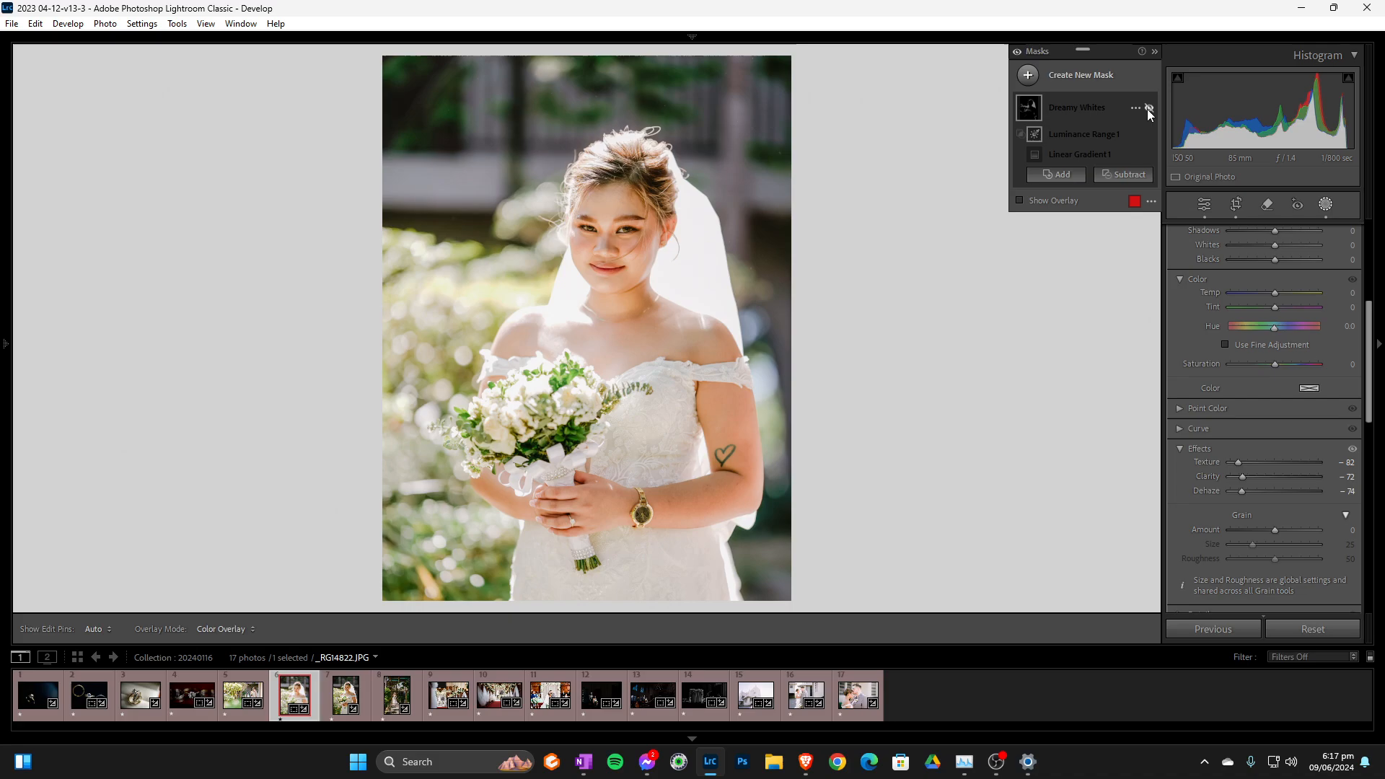
{"action": "left_click", "coordinate": [1146, 110]}
{"action": "left_click", "coordinate": [1148, 109]}
{"action": "left_click", "coordinate": [1148, 109]}
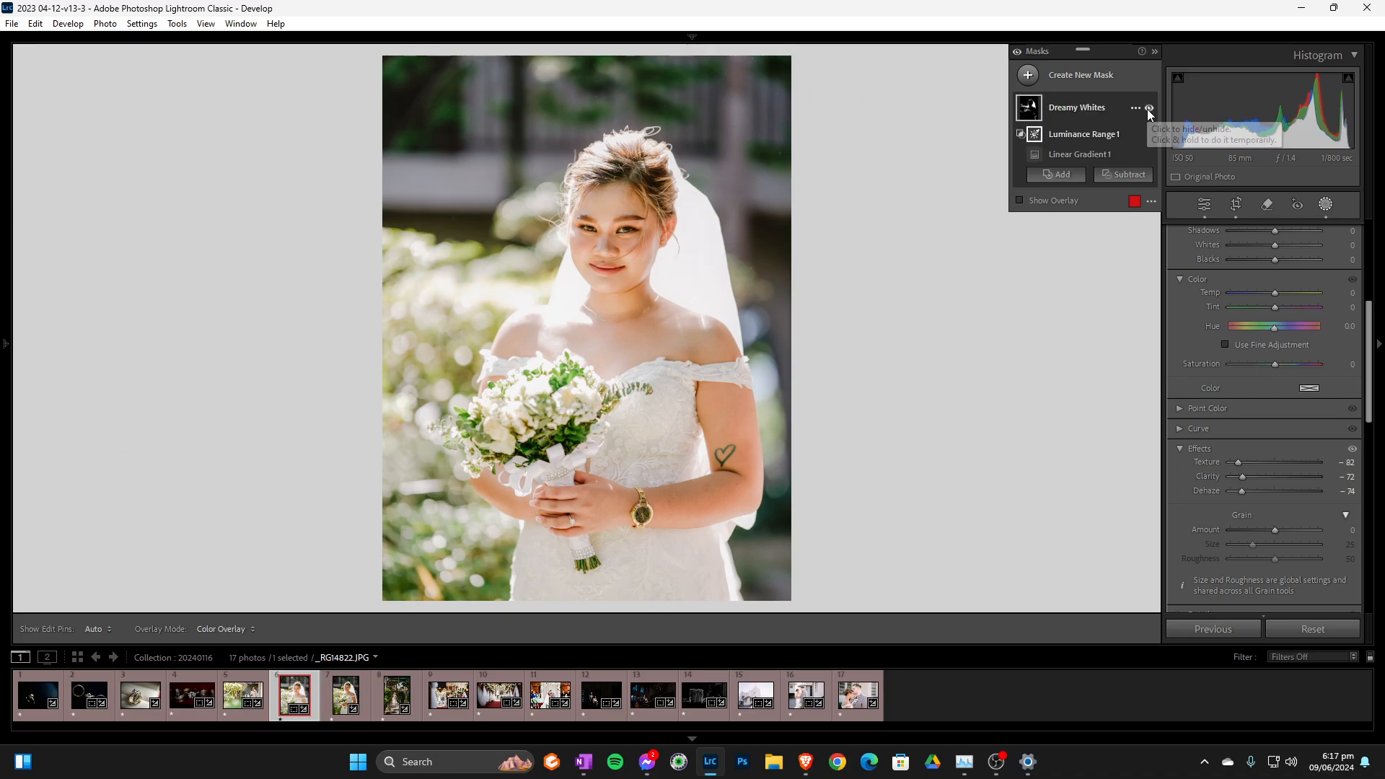
{"action": "left_click", "coordinate": [1148, 109]}
{"action": "left_click", "coordinate": [1148, 108]}
{"action": "left_click", "coordinate": [1149, 110]}
{"action": "left_click", "coordinate": [1149, 110]}
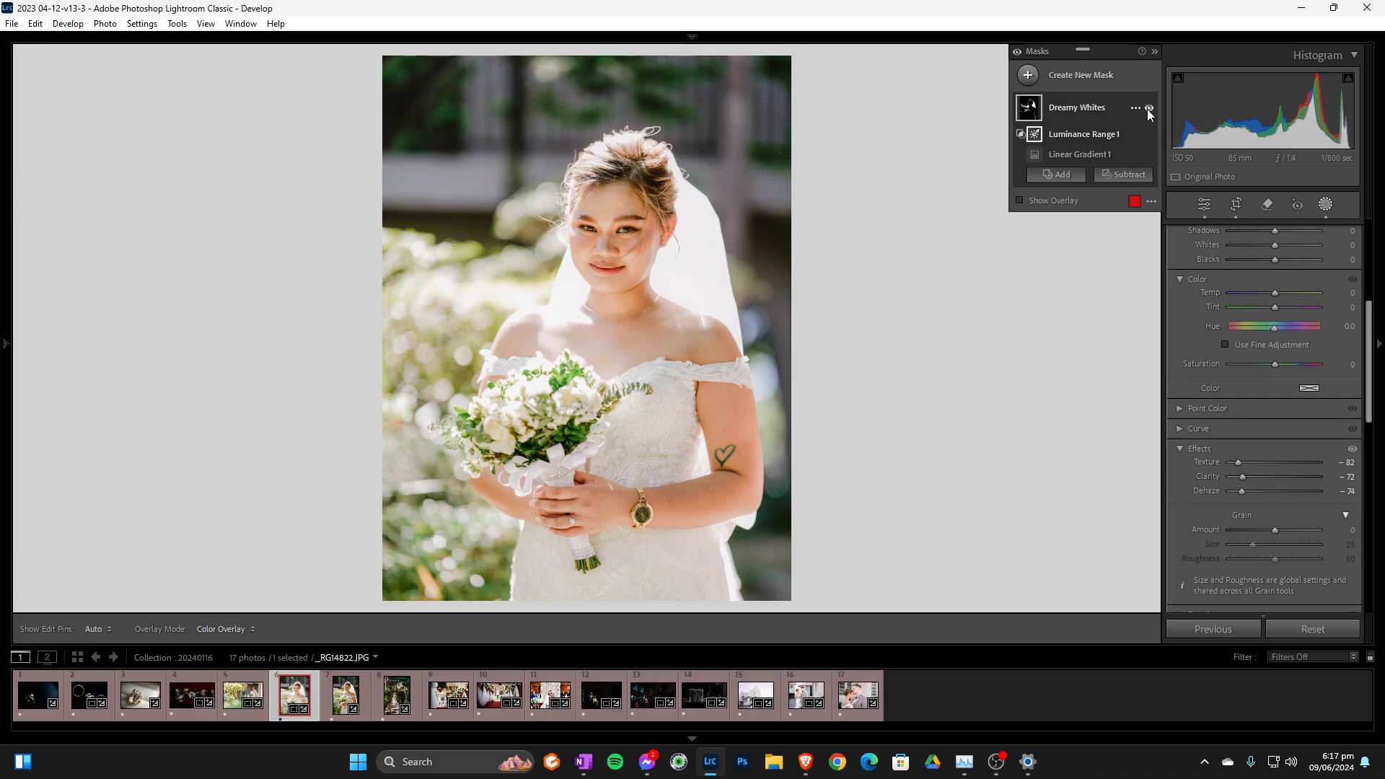
{"action": "left_click", "coordinate": [1148, 110]}
{"action": "left_click", "coordinate": [1148, 109]}
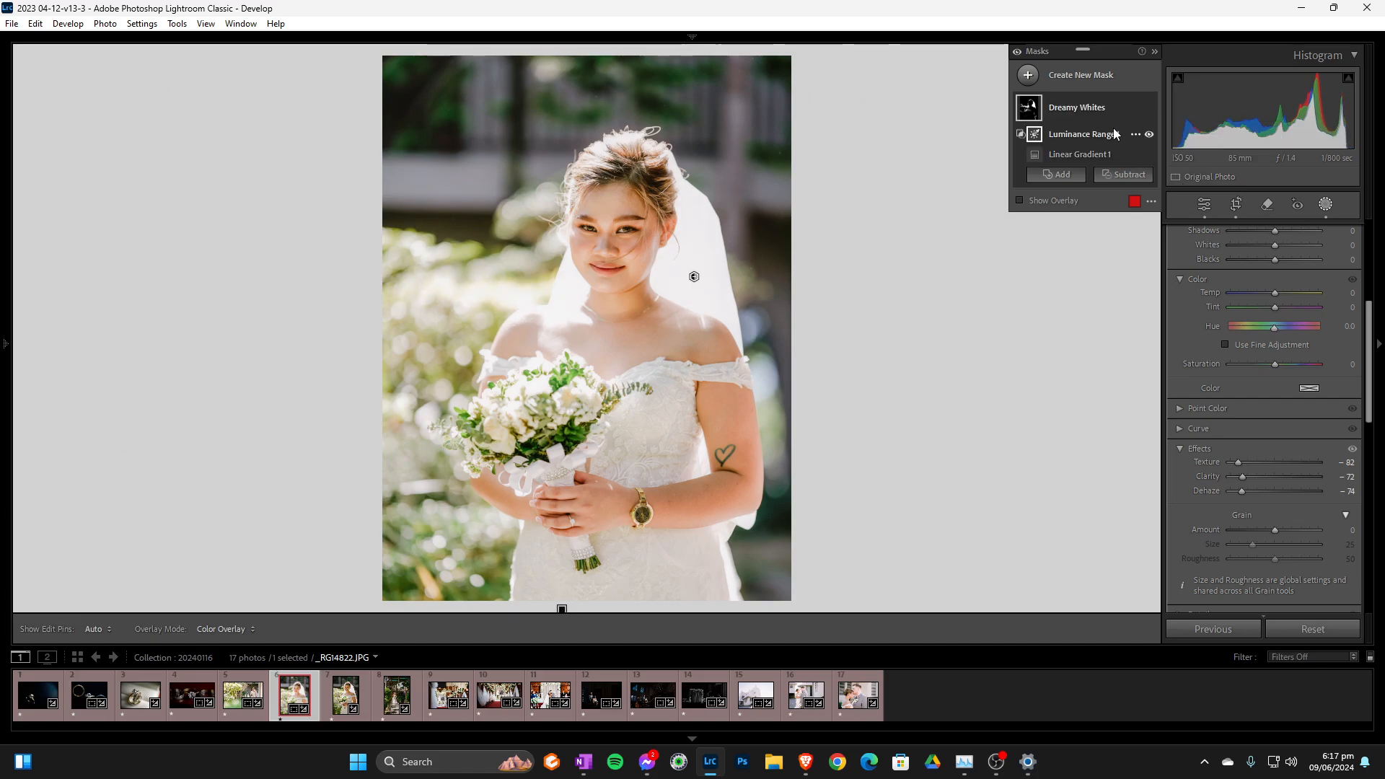
Inspect the luminance map of the bride portrait's Luminance Range 1 component and leave masking
{"action": "scroll", "coordinate": [1230, 278], "scroll_direction": "up", "scroll_amount": 5}
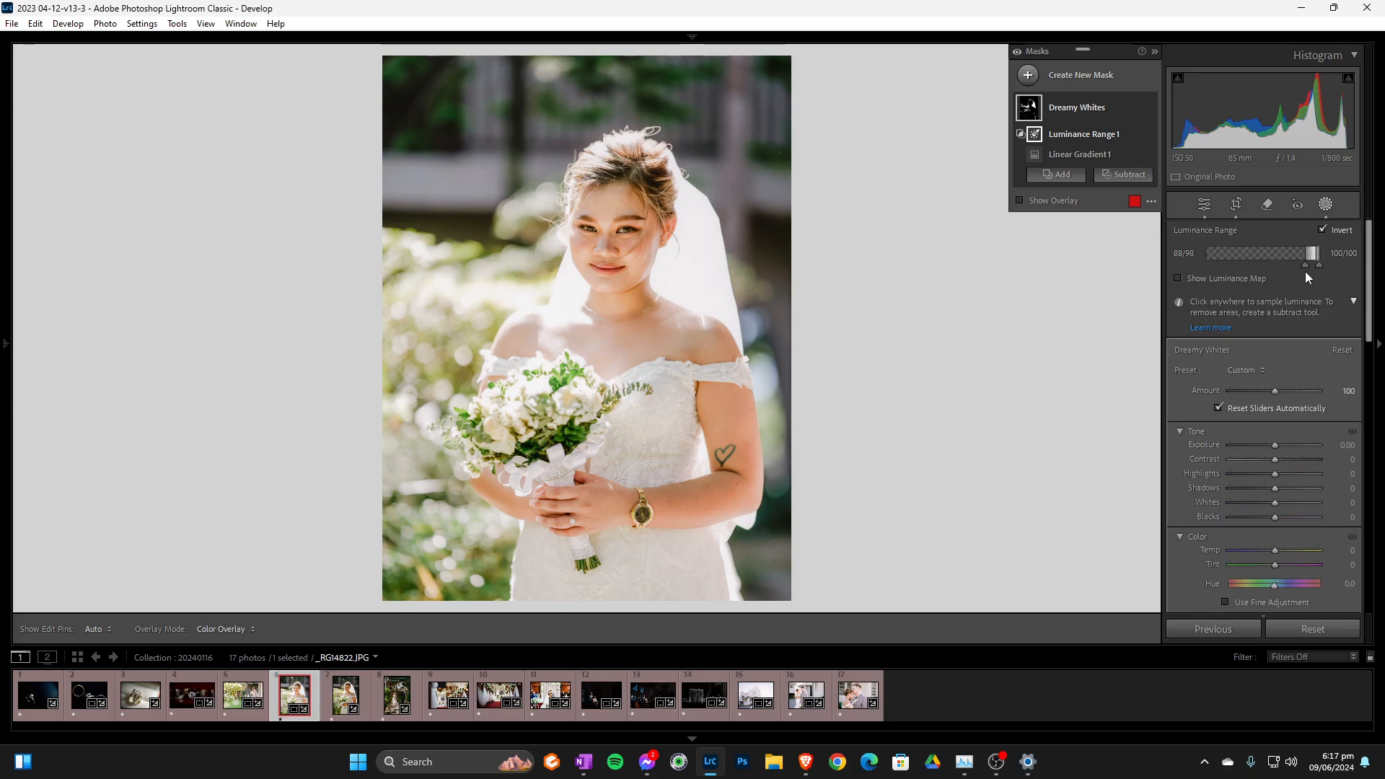
{"action": "left_click", "coordinate": [1178, 278]}
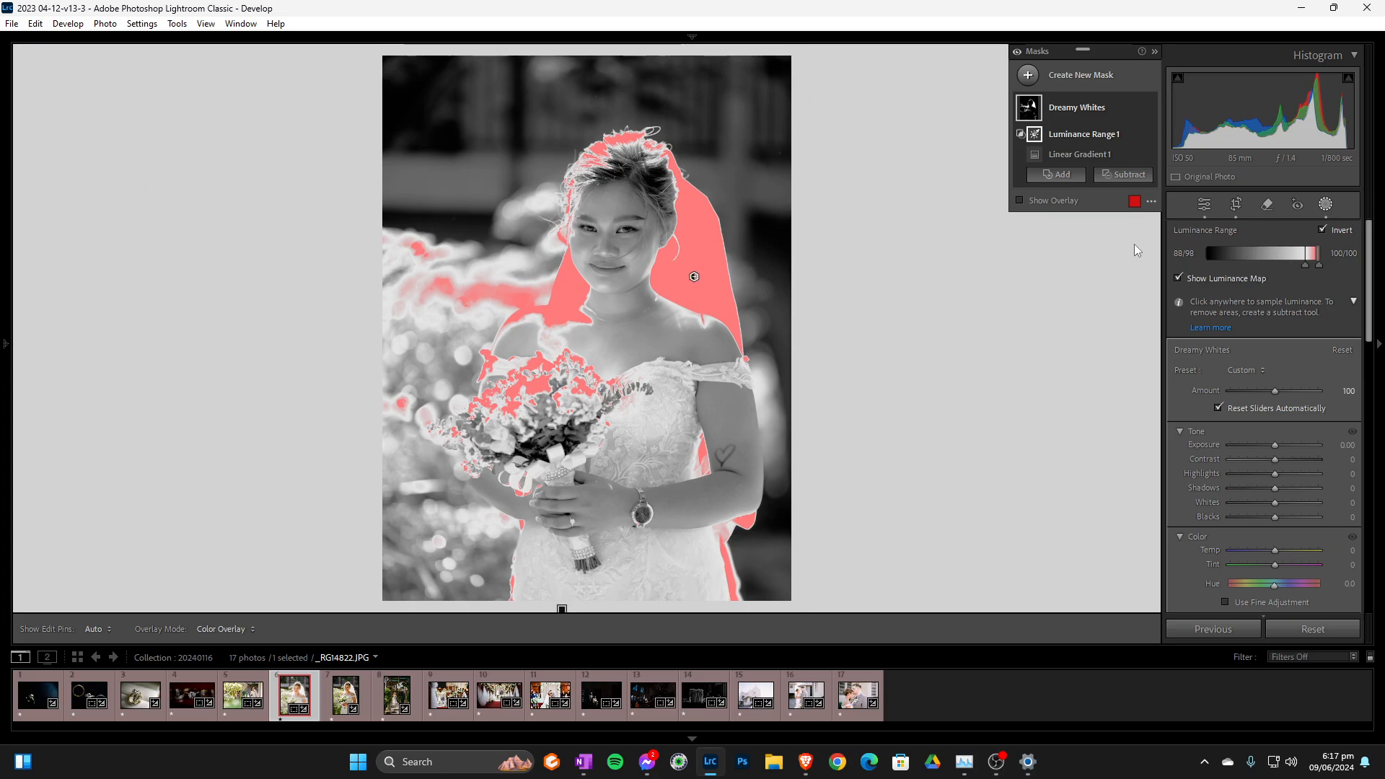
{"action": "scroll", "coordinate": [1269, 404], "scroll_direction": "down", "scroll_amount": 4}
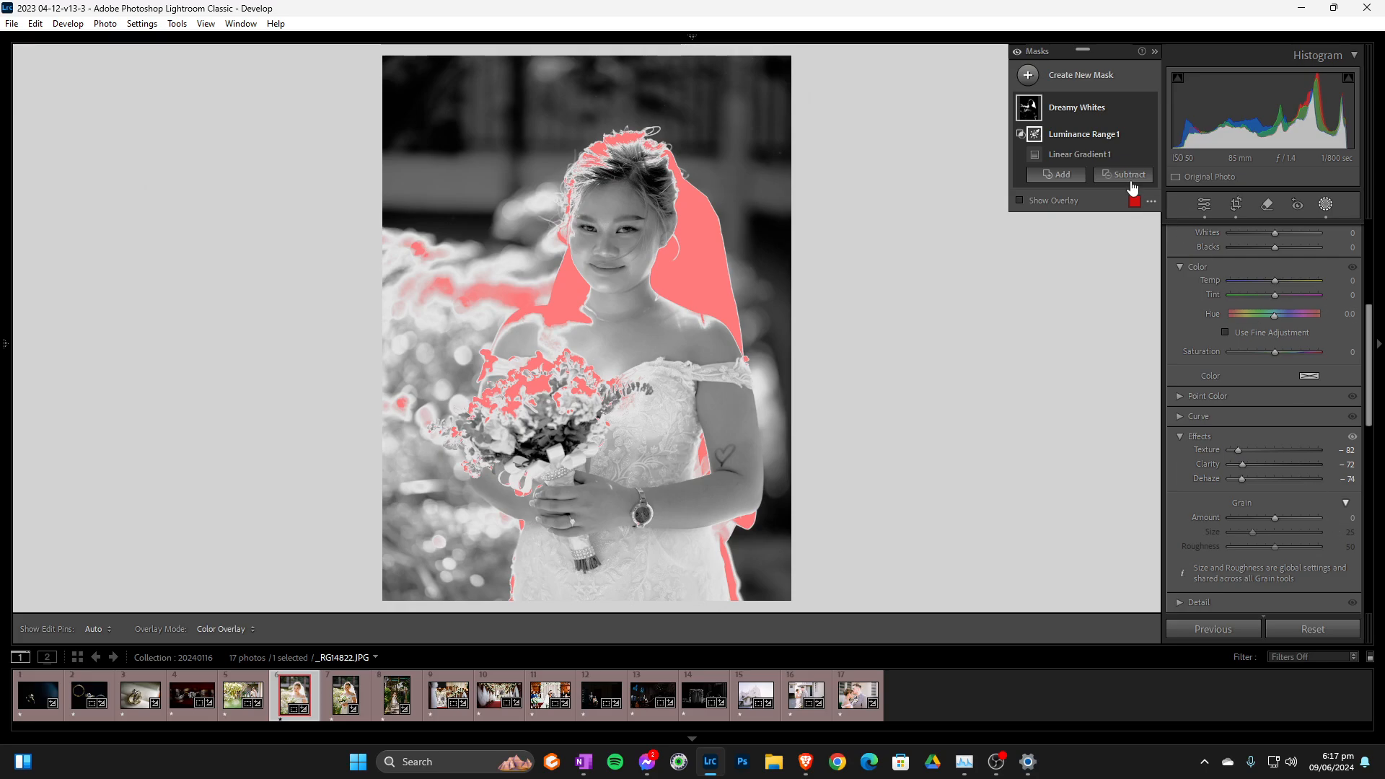
{"action": "left_click", "coordinate": [1324, 204]}
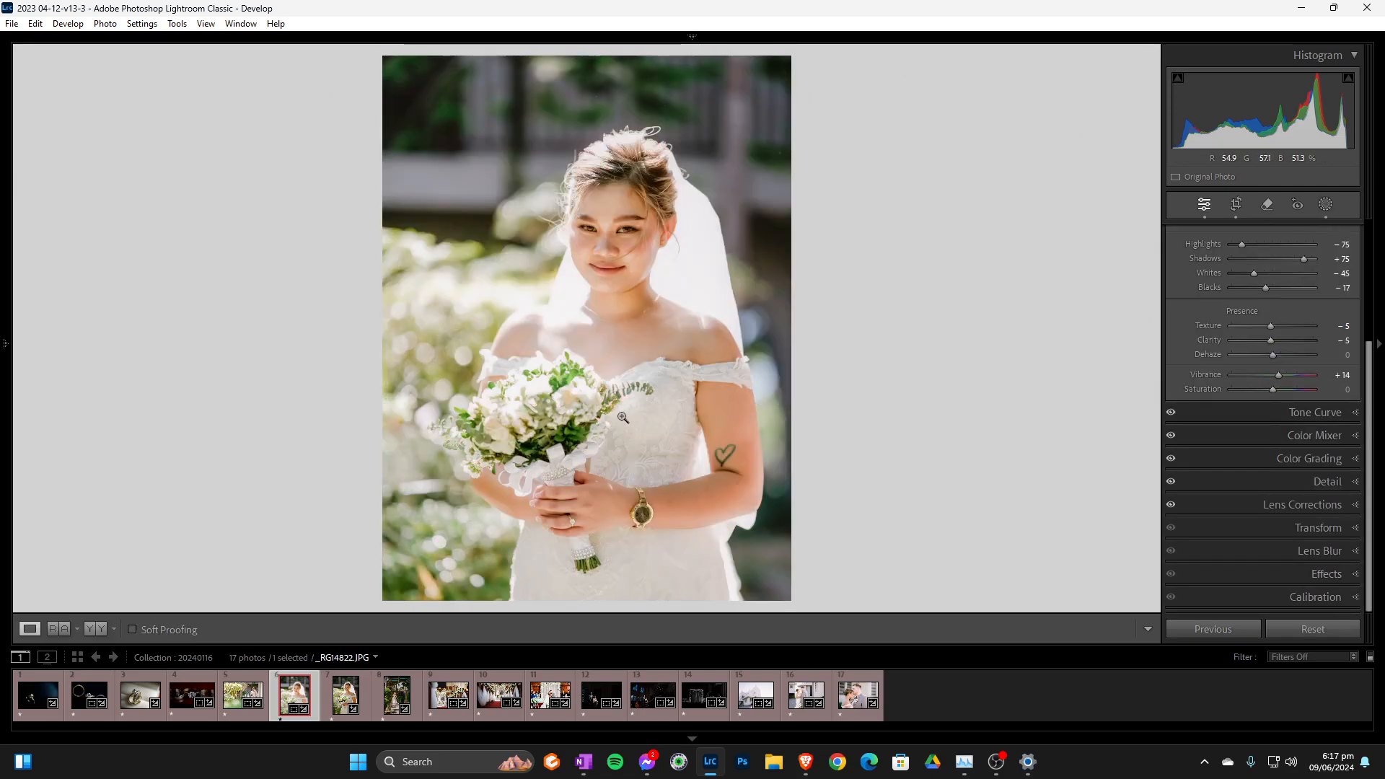
Open the 20240128 collection and display the photo of the woman in a white robe looking down beside a bouquet
{"action": "mouse_move", "coordinate": [5, 343]}
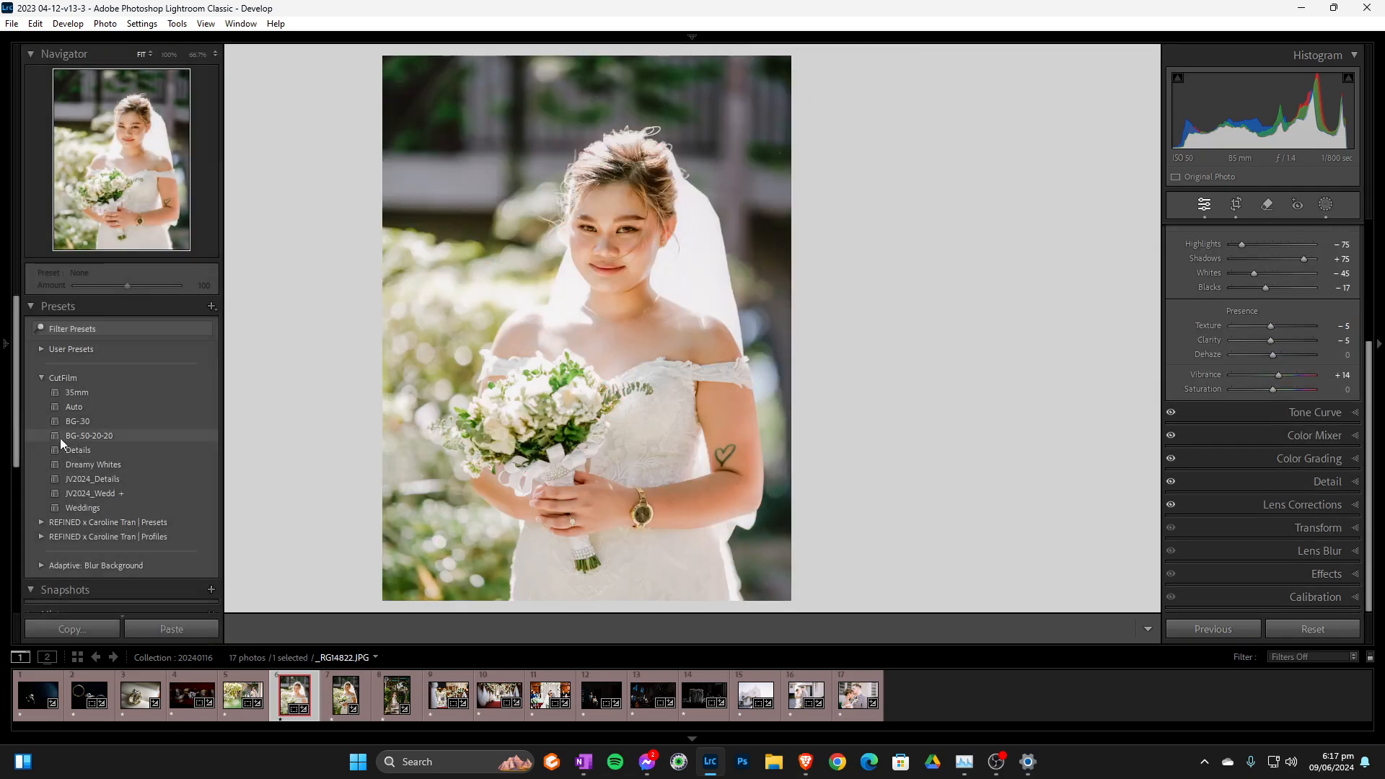
{"action": "scroll", "coordinate": [131, 504], "scroll_direction": "down", "scroll_amount": 4}
{"action": "scroll", "coordinate": [161, 422], "scroll_direction": "down", "scroll_amount": 3}
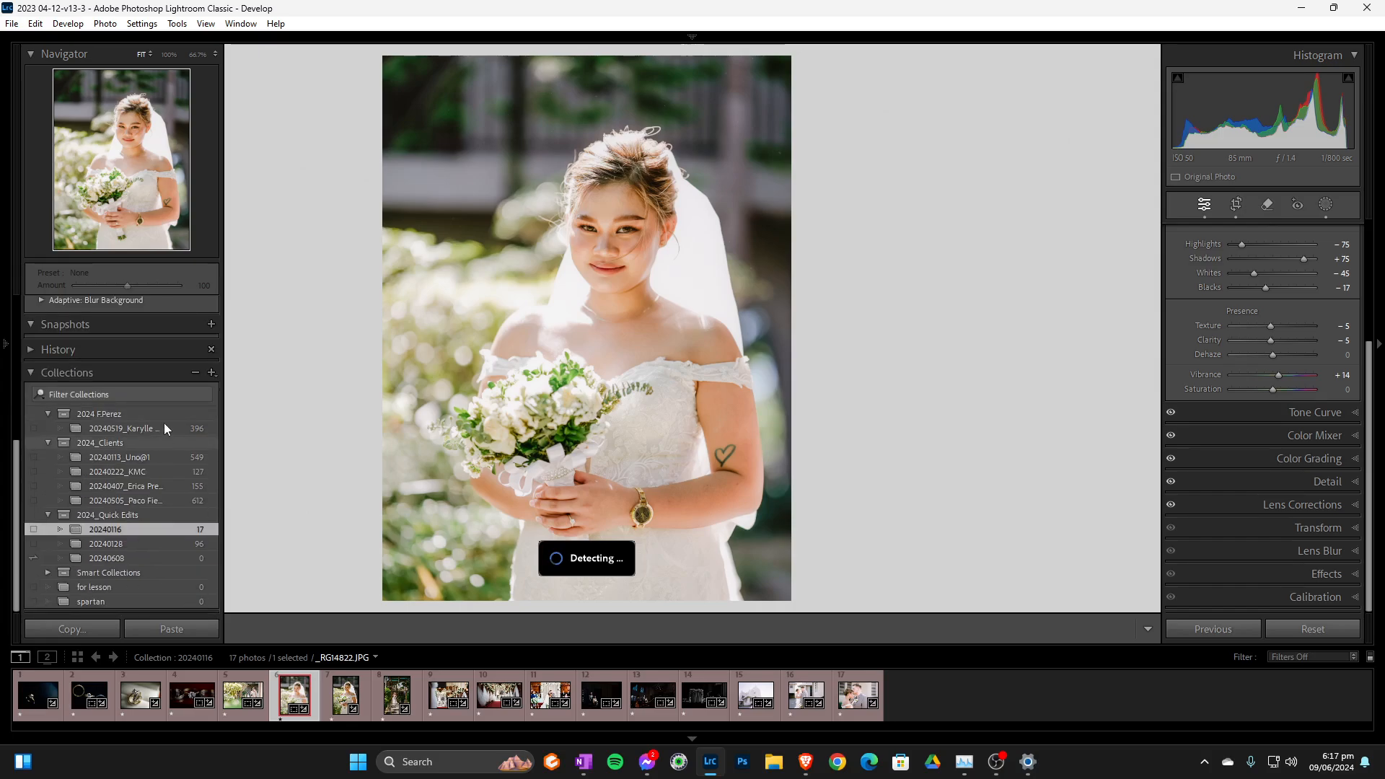
{"action": "left_click", "coordinate": [158, 543]}
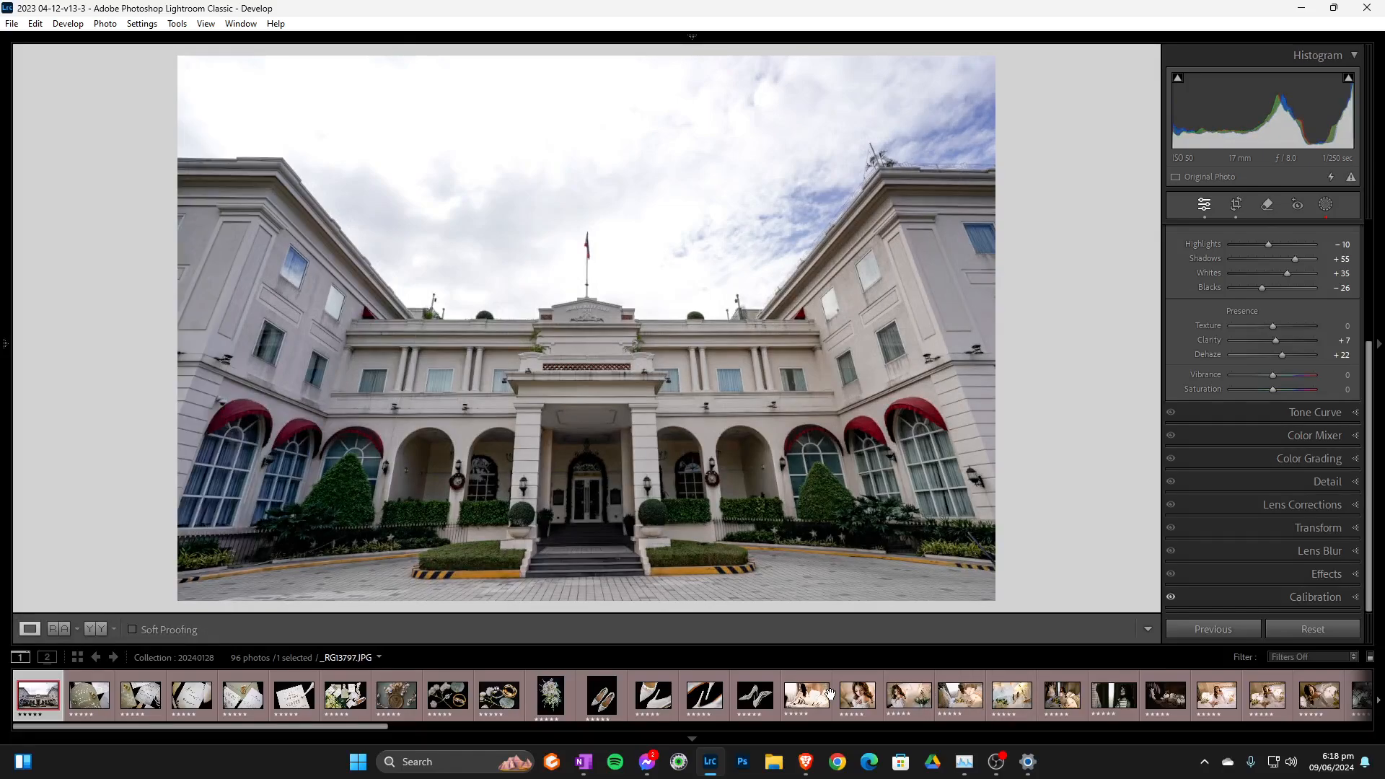
{"action": "scroll", "coordinate": [887, 696], "scroll_direction": "down", "scroll_amount": 5}
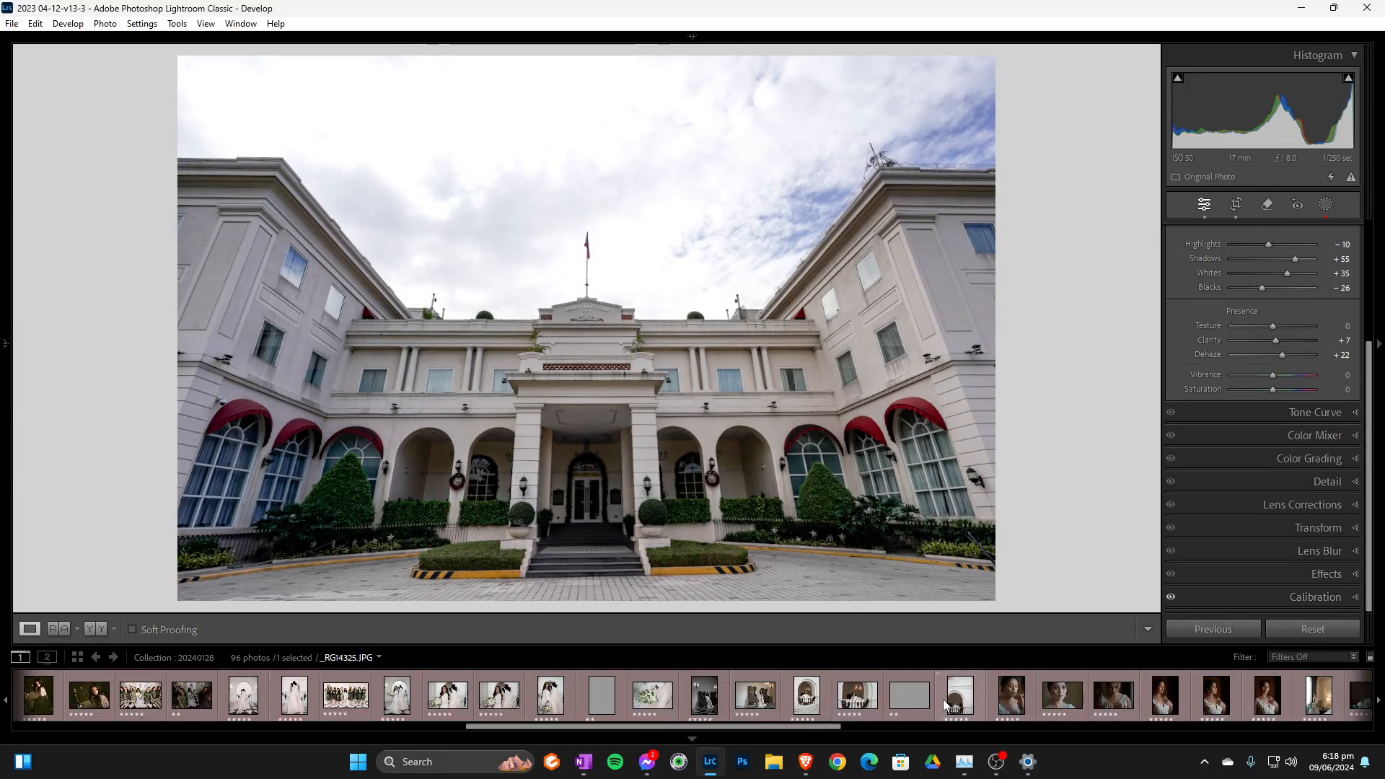
{"action": "scroll", "coordinate": [945, 703], "scroll_direction": "down", "scroll_amount": 5}
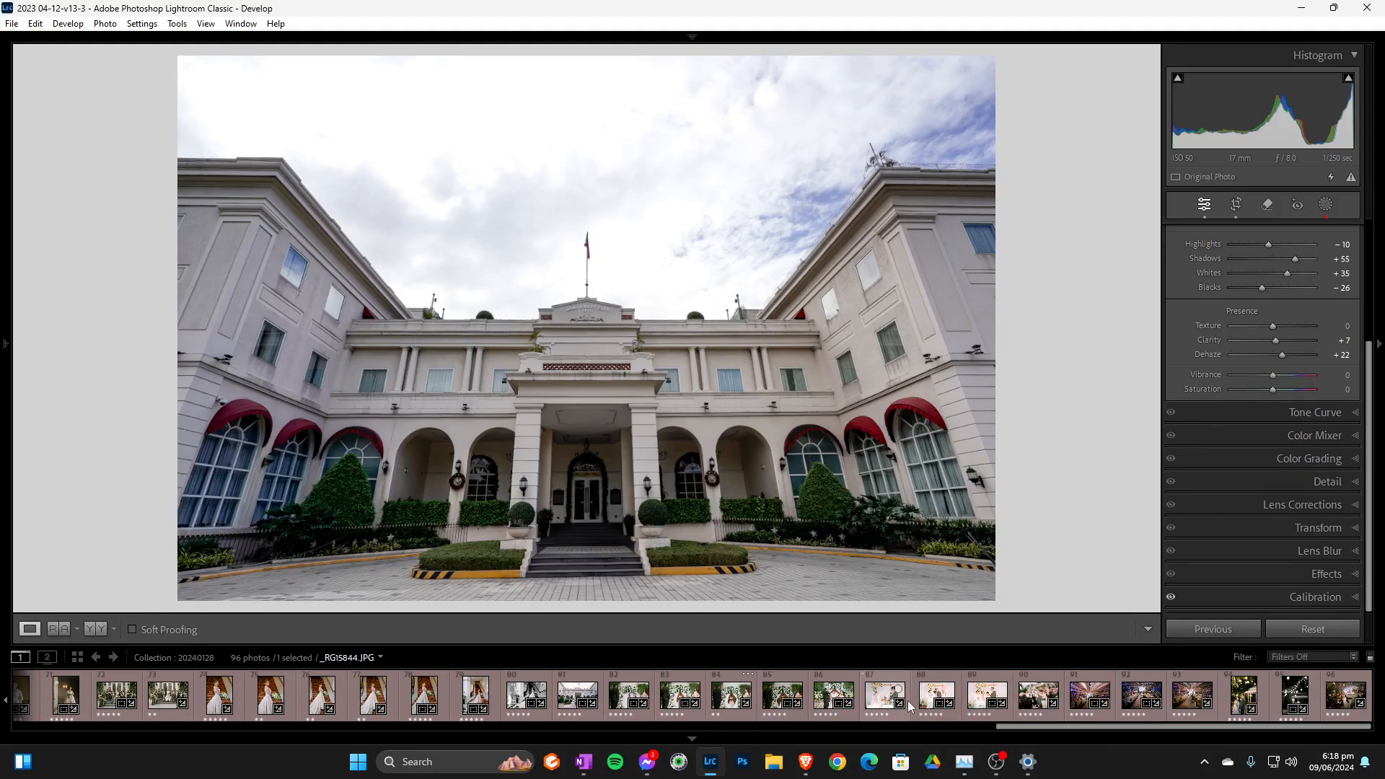
{"action": "scroll", "coordinate": [925, 703], "scroll_direction": "up", "scroll_amount": 5}
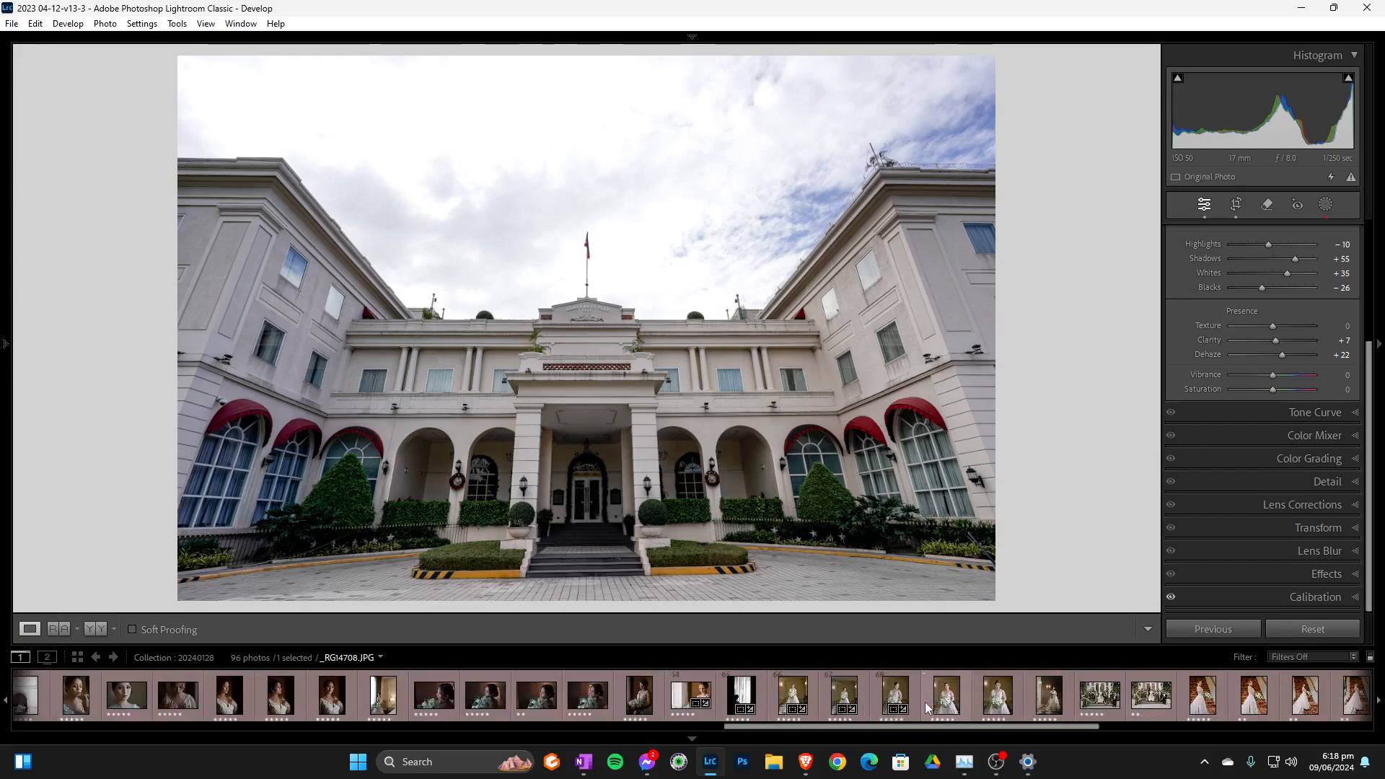
{"action": "scroll", "coordinate": [925, 702], "scroll_direction": "up", "scroll_amount": 5}
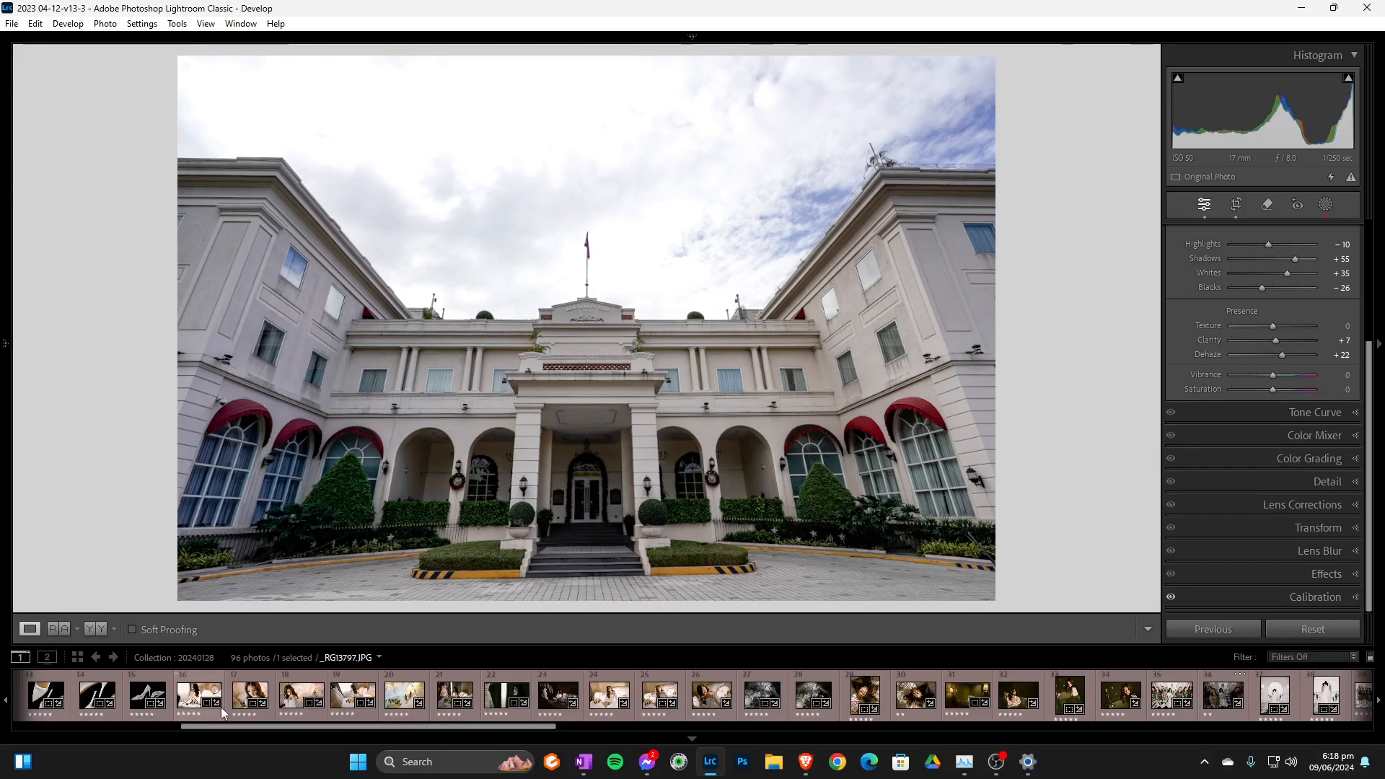
{"action": "left_click", "coordinate": [199, 699]}
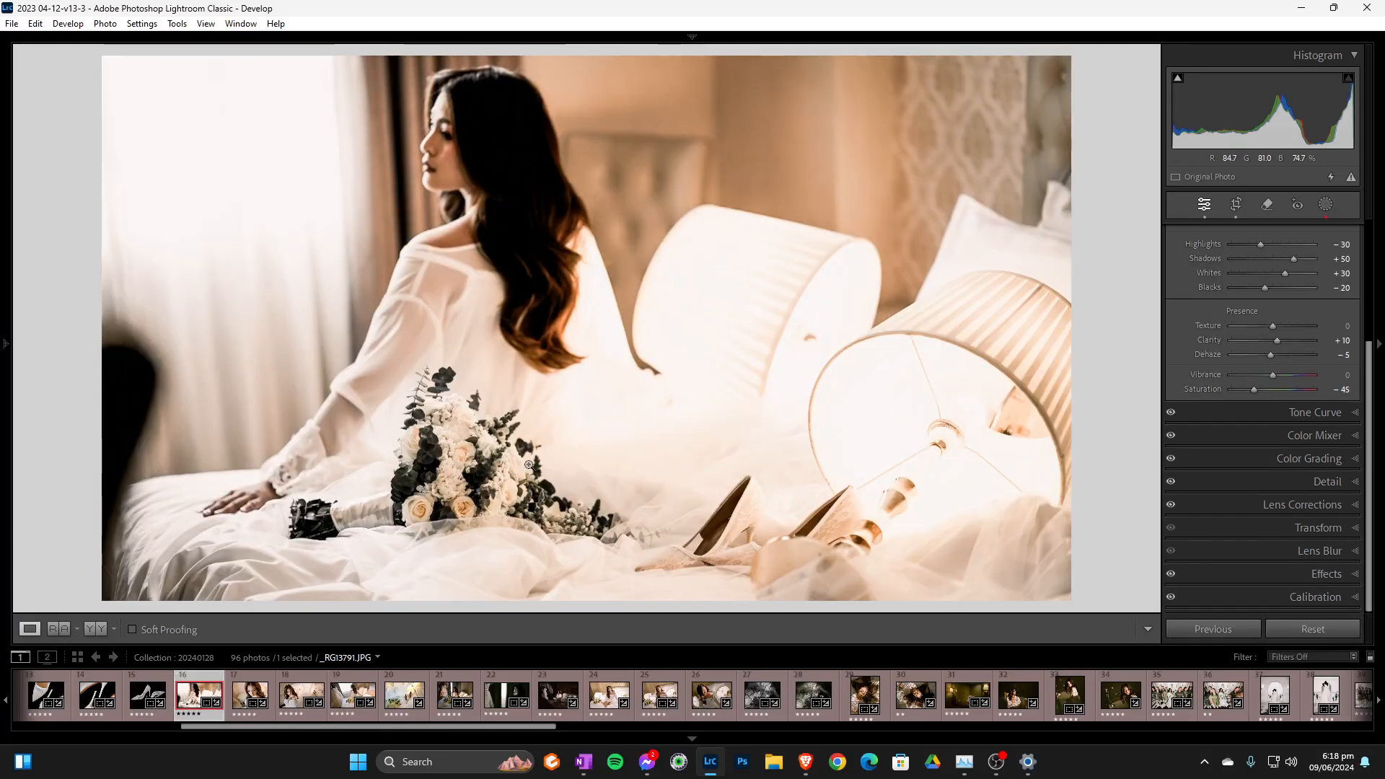
{"action": "left_click", "coordinate": [295, 696]}
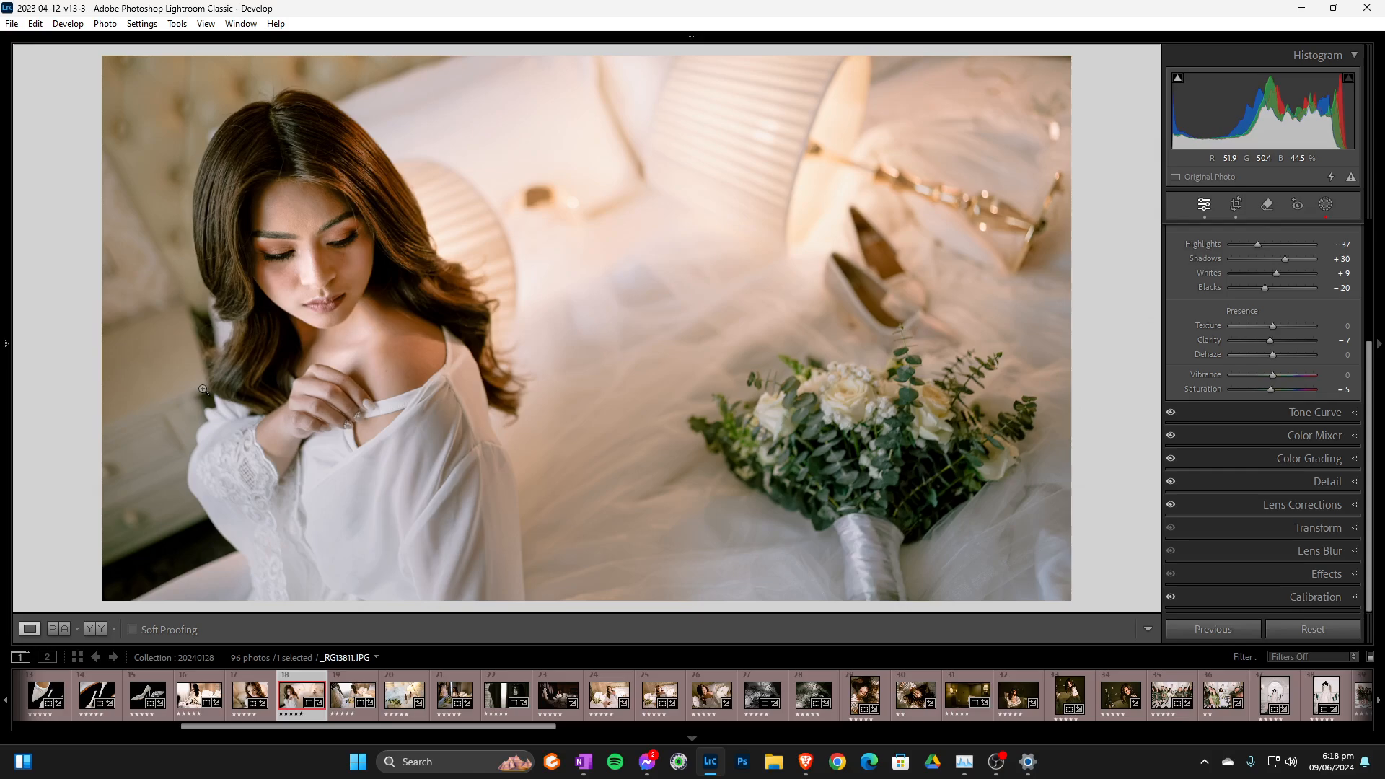
Apply the Dreamy Whites preset from the CutFilm group to the white-robe photo
{"action": "left_click", "coordinate": [1325, 203]}
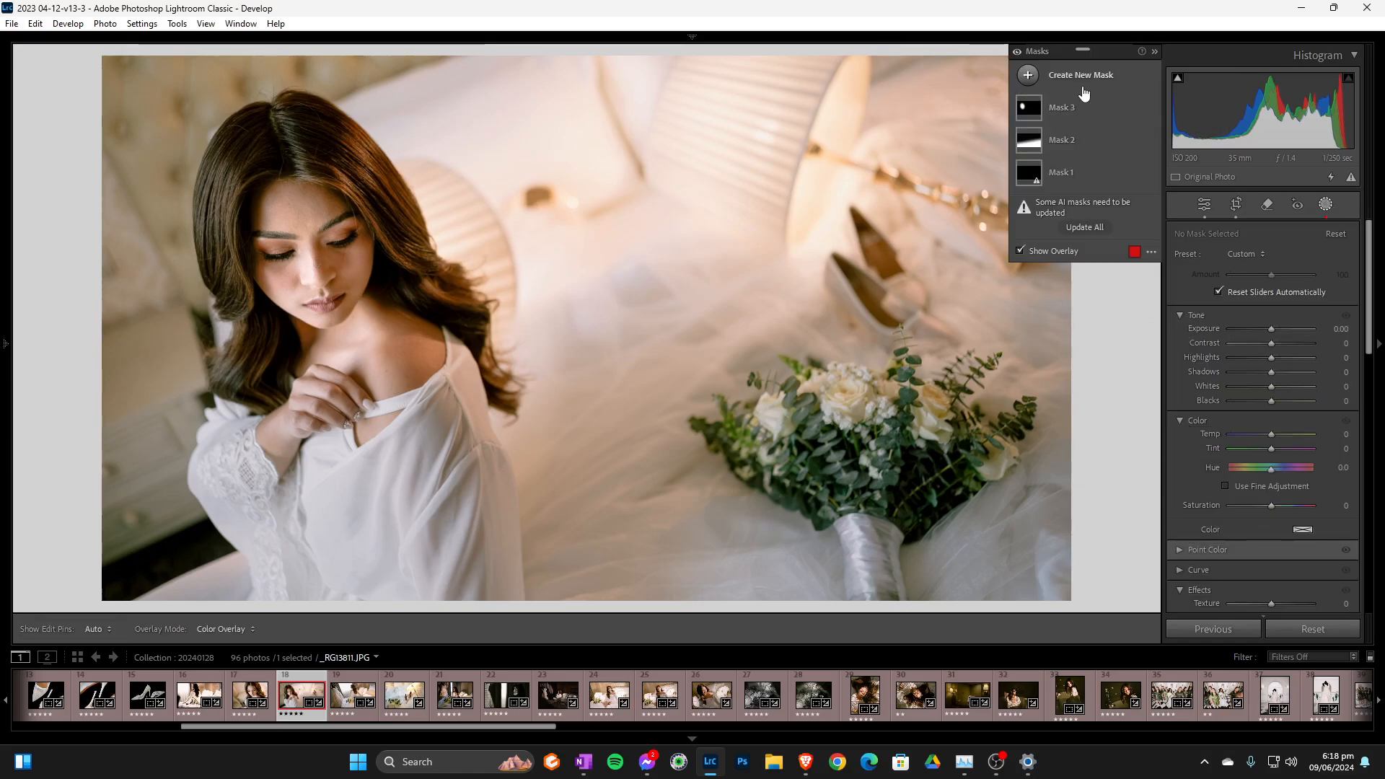
{"action": "mouse_move", "coordinate": [2, 345]}
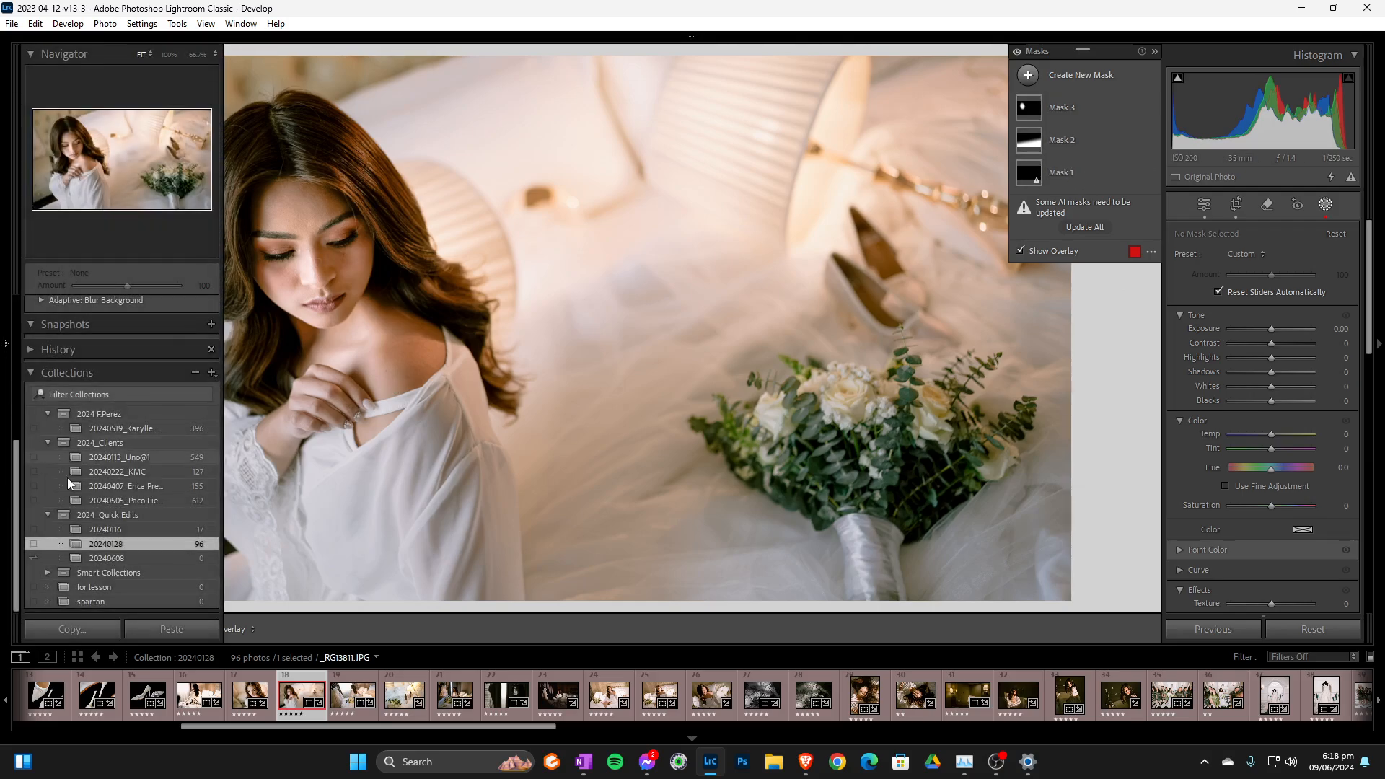
{"action": "scroll", "coordinate": [72, 352], "scroll_direction": "up", "scroll_amount": 4}
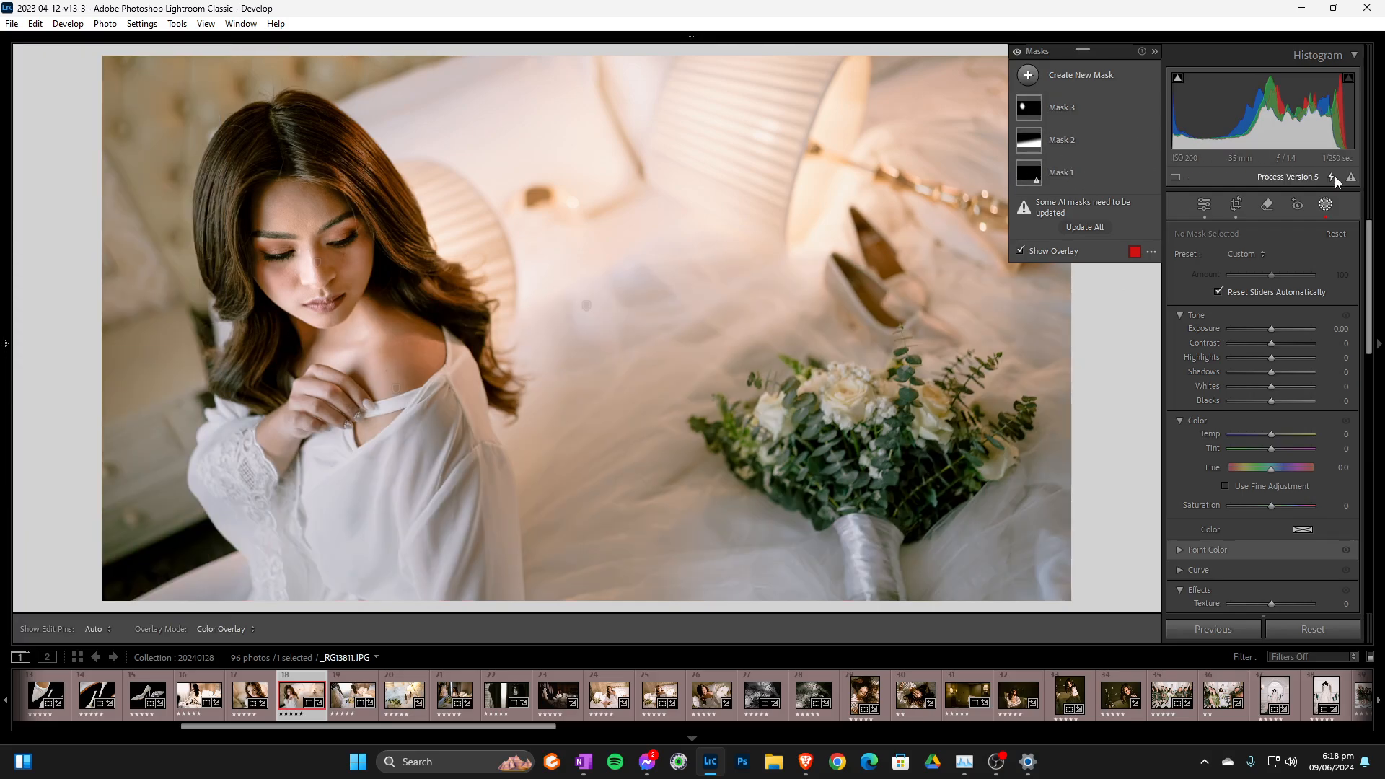
{"action": "left_click", "coordinate": [1330, 203]}
{"action": "mouse_move", "coordinate": [1, 326]}
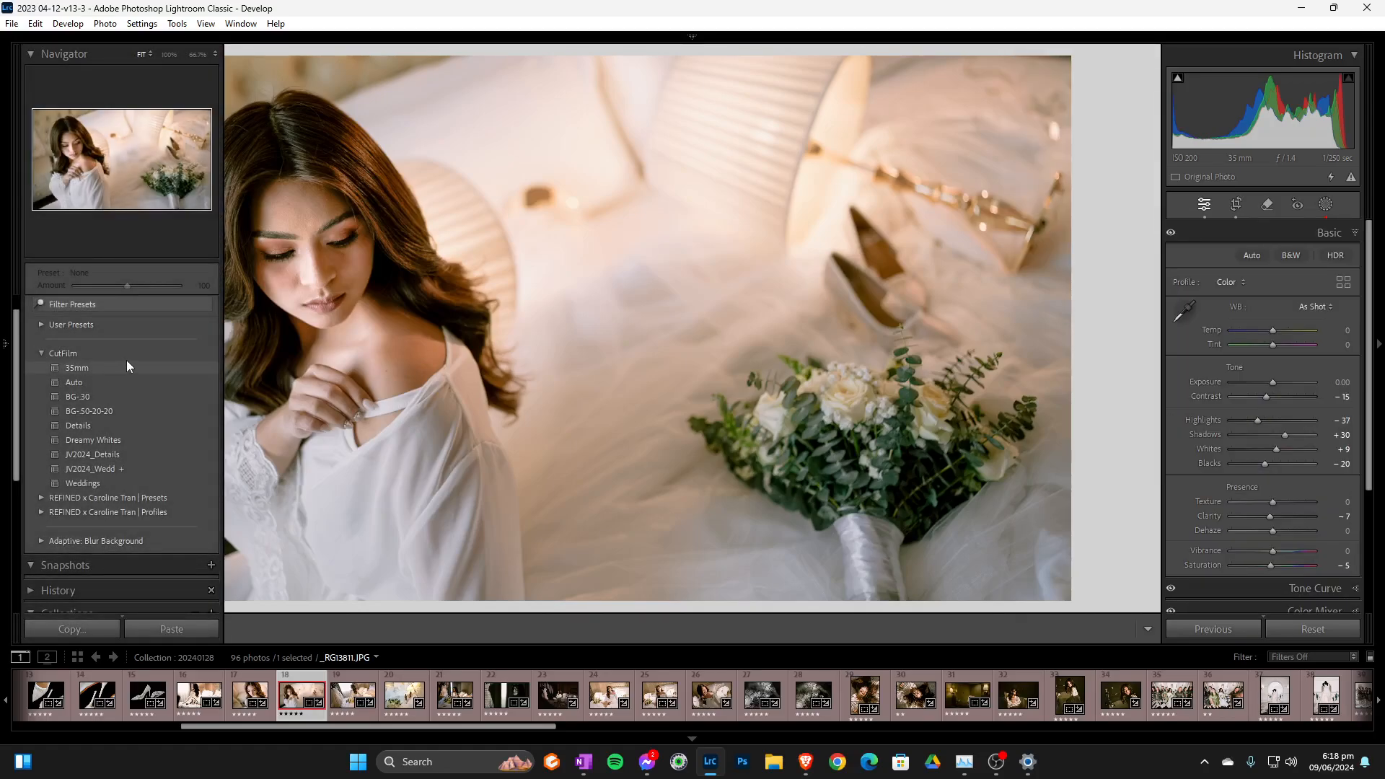
{"action": "left_click", "coordinate": [120, 440]}
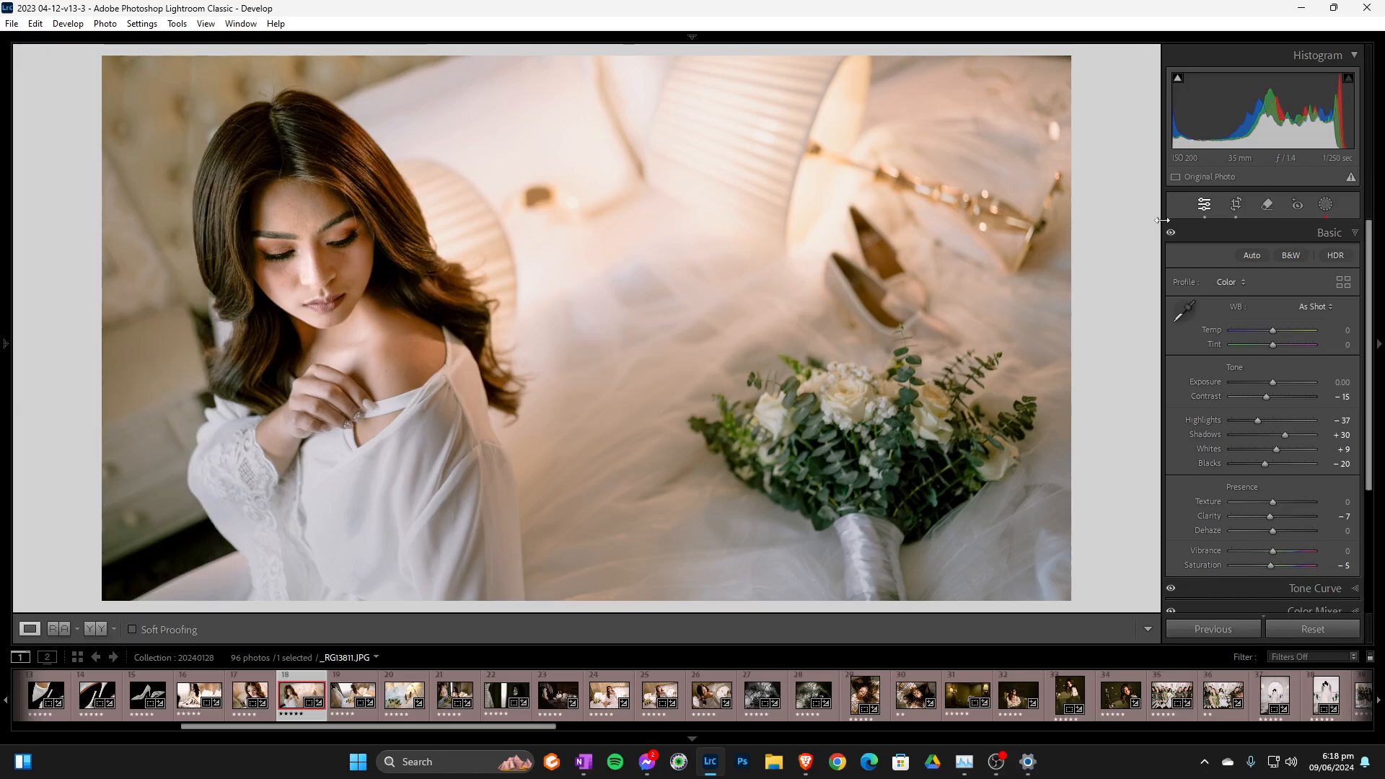
Check the white-robe photo with its Dreamy Whites mask hidden, inspect the Luminance Range 1 luminance map, and leave masking
{"action": "left_click", "coordinate": [1325, 206]}
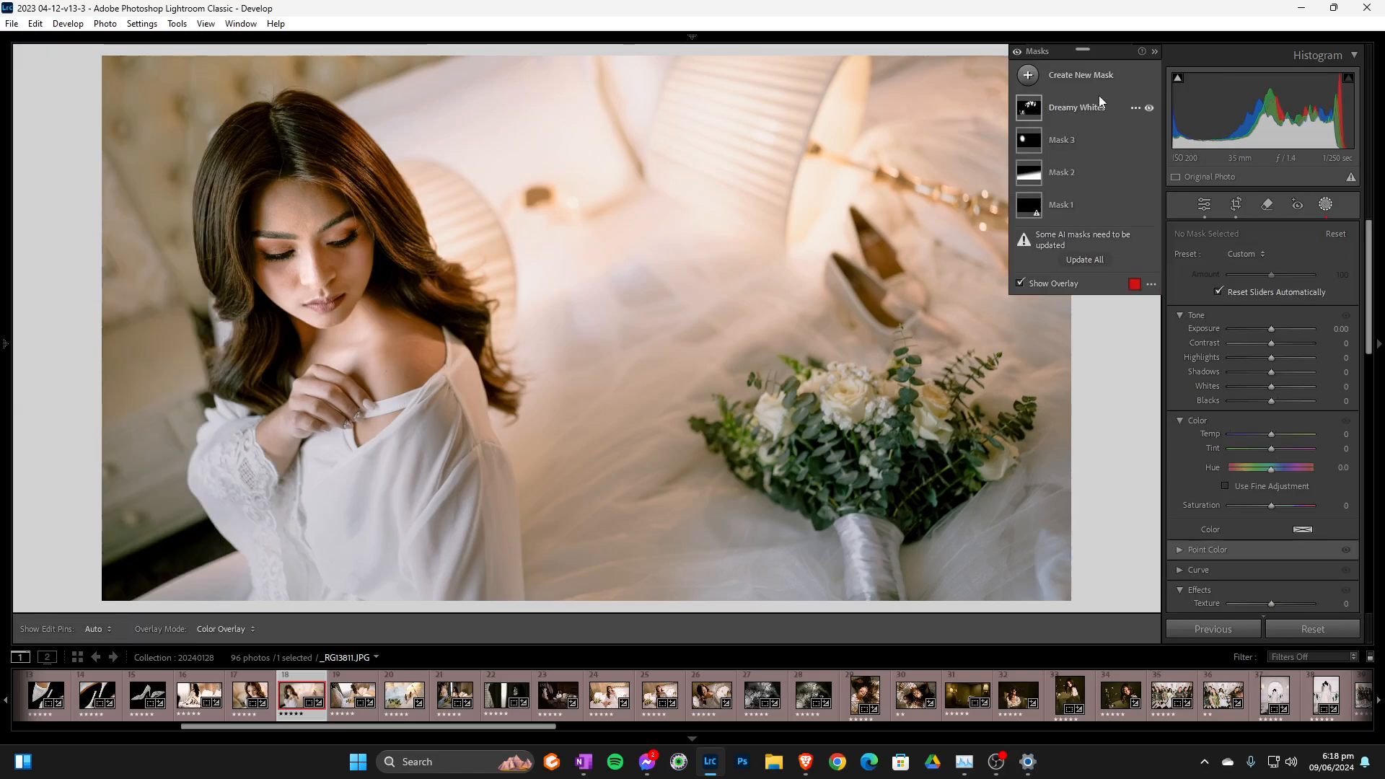
{"action": "left_click", "coordinate": [1150, 108]}
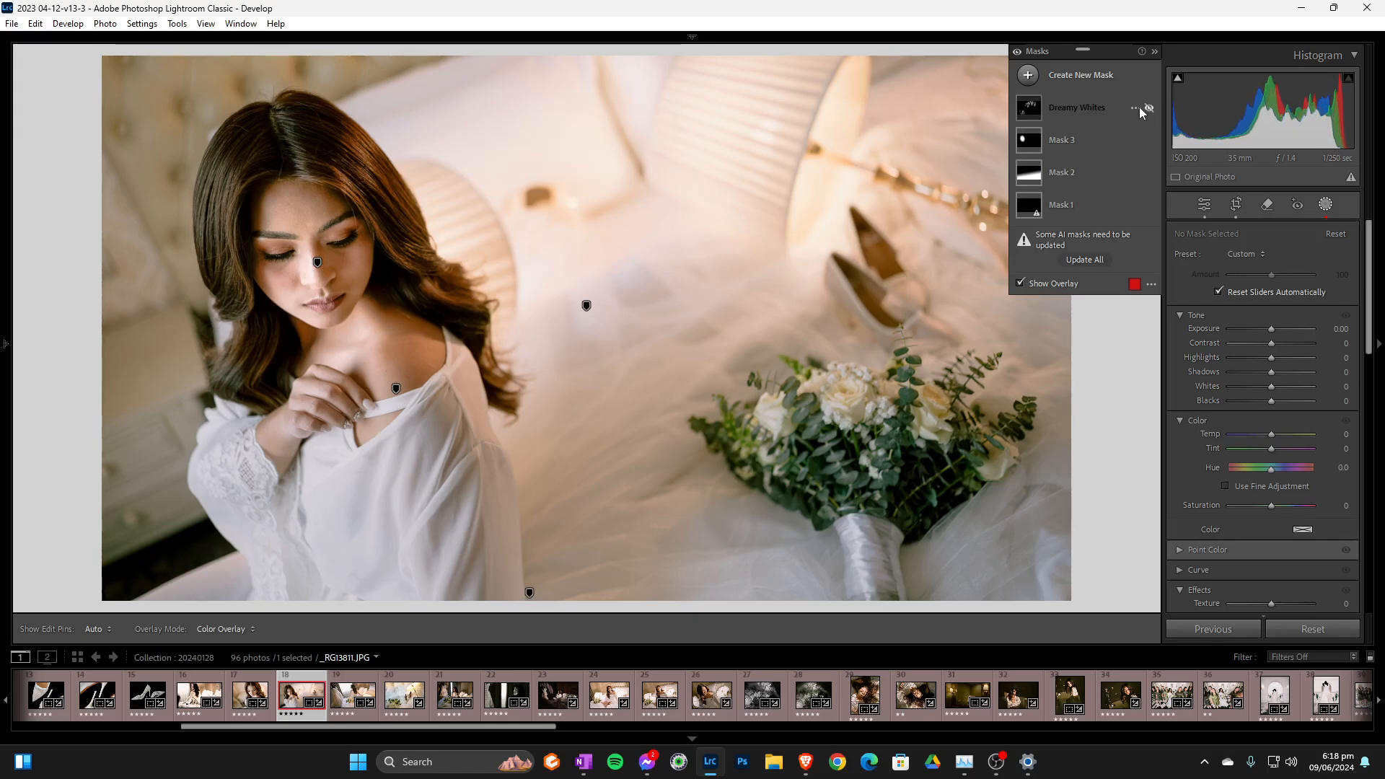
{"action": "left_click", "coordinate": [1111, 108]}
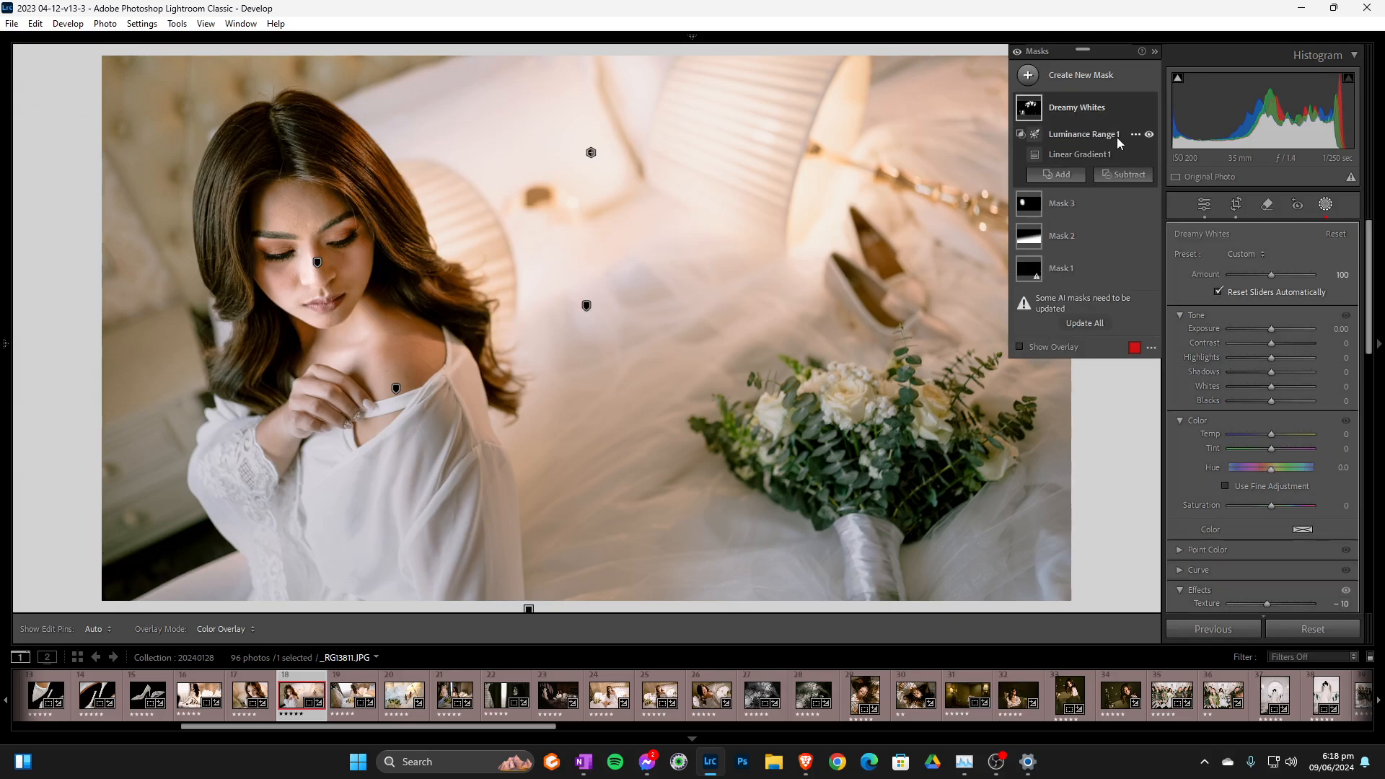
{"action": "left_click", "coordinate": [1117, 137]}
{"action": "left_click", "coordinate": [1180, 278]}
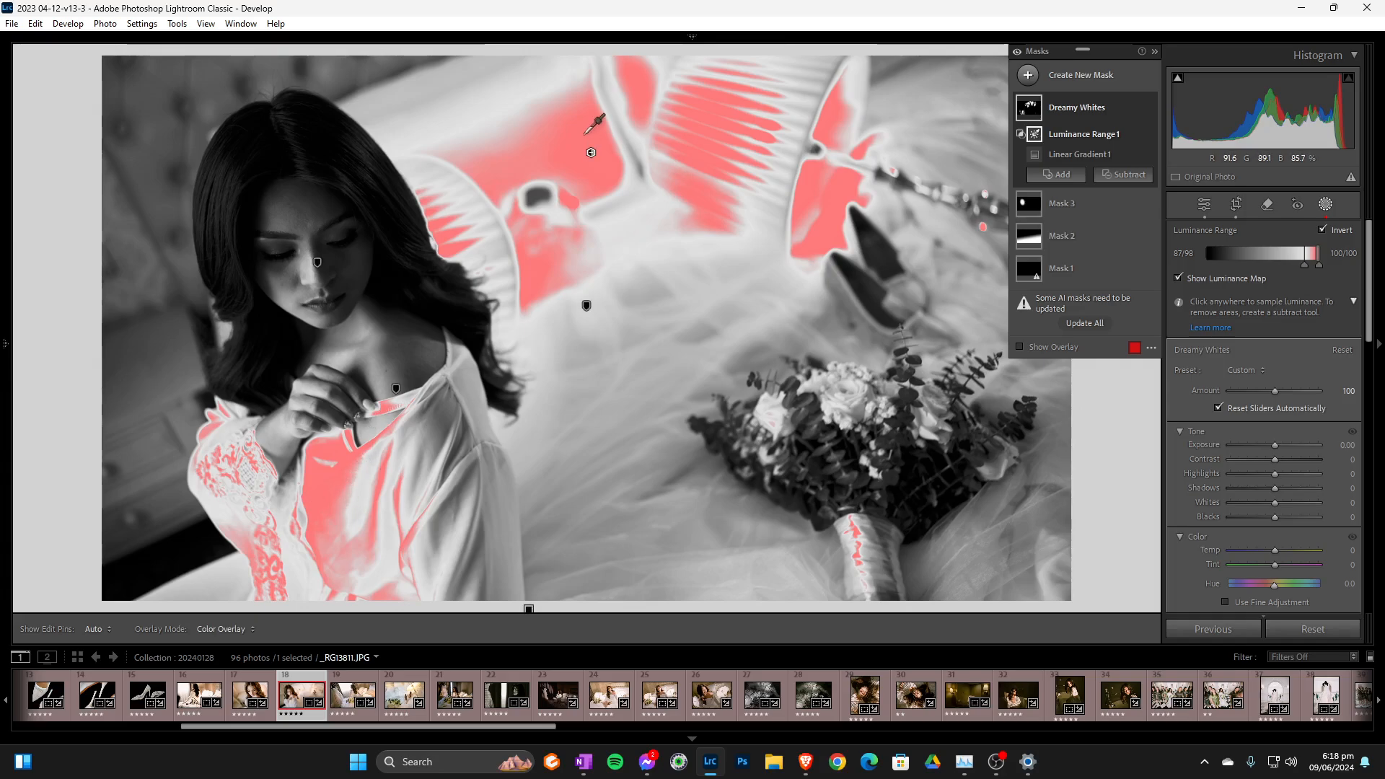
{"action": "left_click", "coordinate": [1326, 206]}
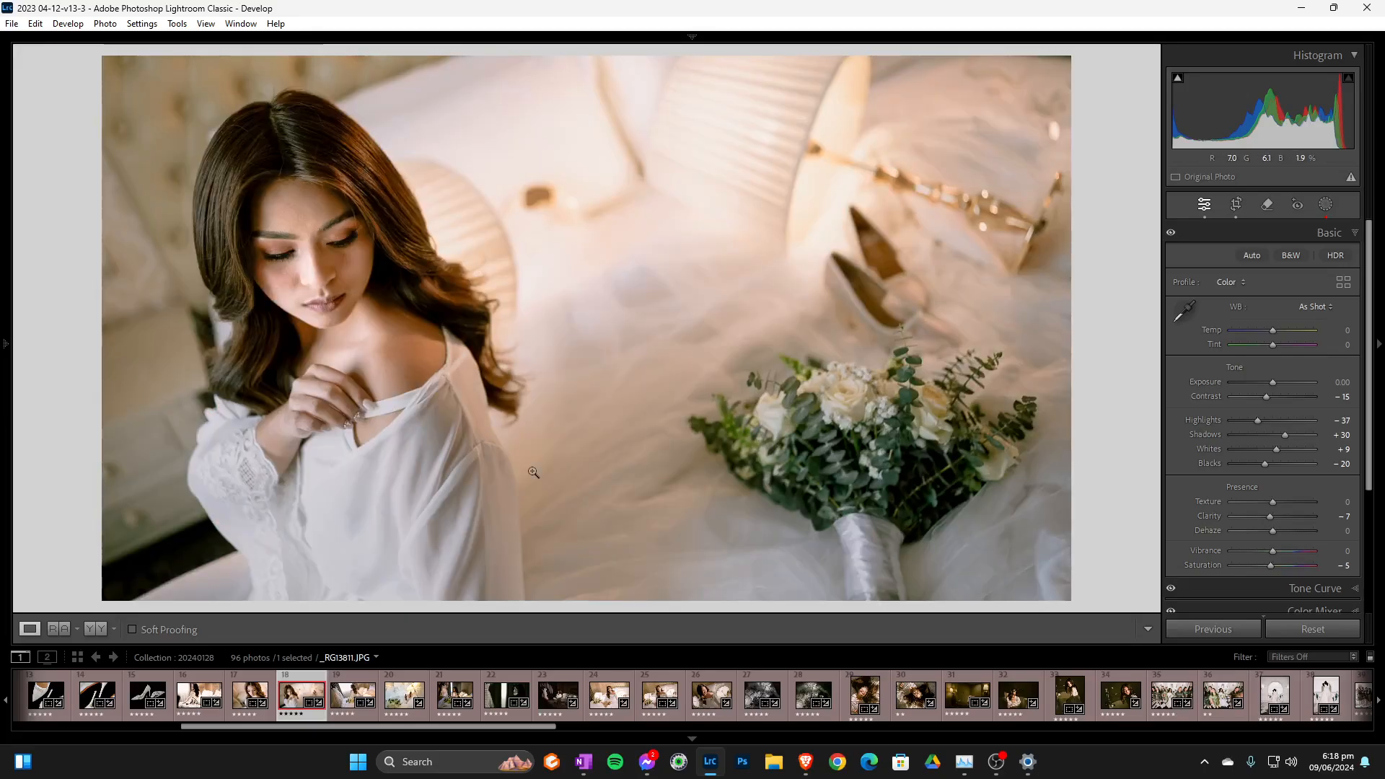
Look through the 20240608, 20240222_KMC and 20240407 collections for another photo to demonstrate the effect
{"action": "mouse_move", "coordinate": [4, 329]}
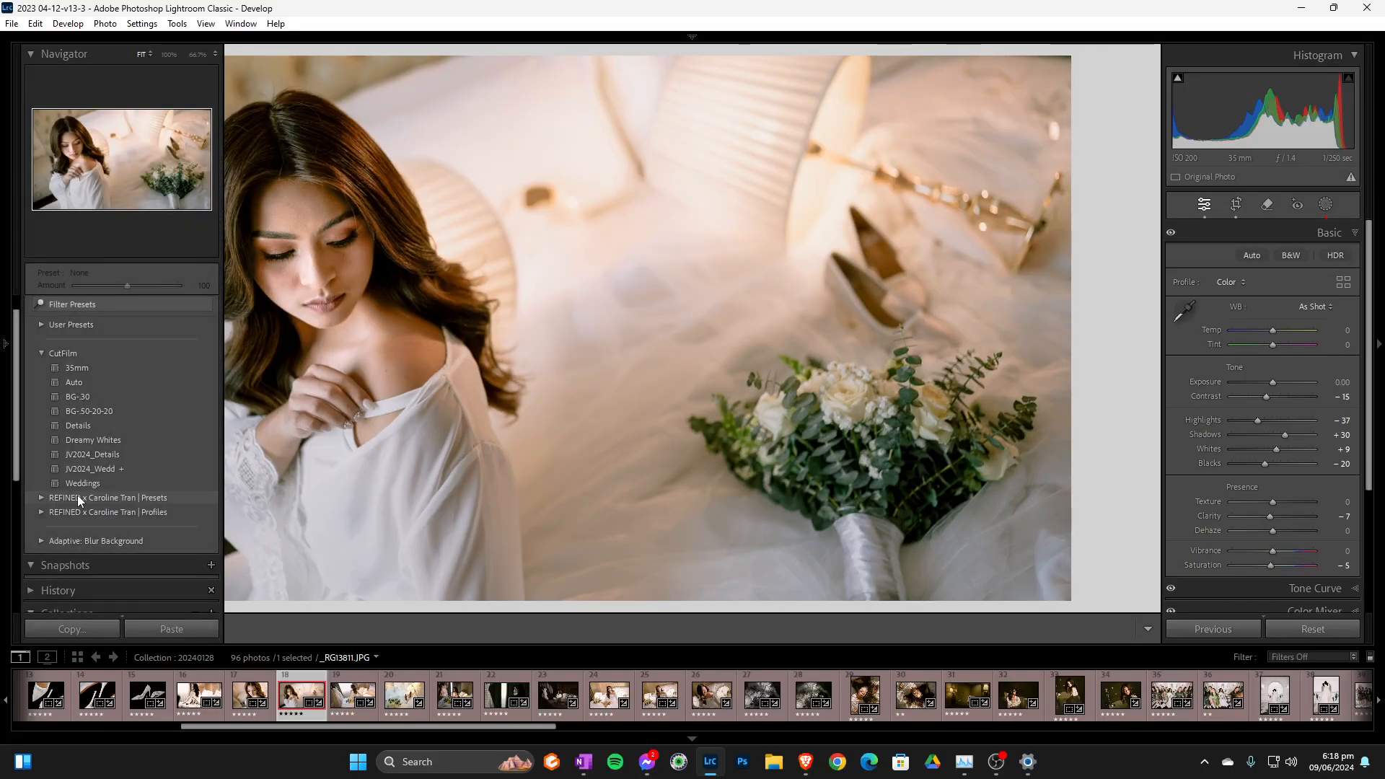
{"action": "scroll", "coordinate": [158, 506], "scroll_direction": "down", "scroll_amount": 5}
{"action": "left_click", "coordinate": [135, 557]}
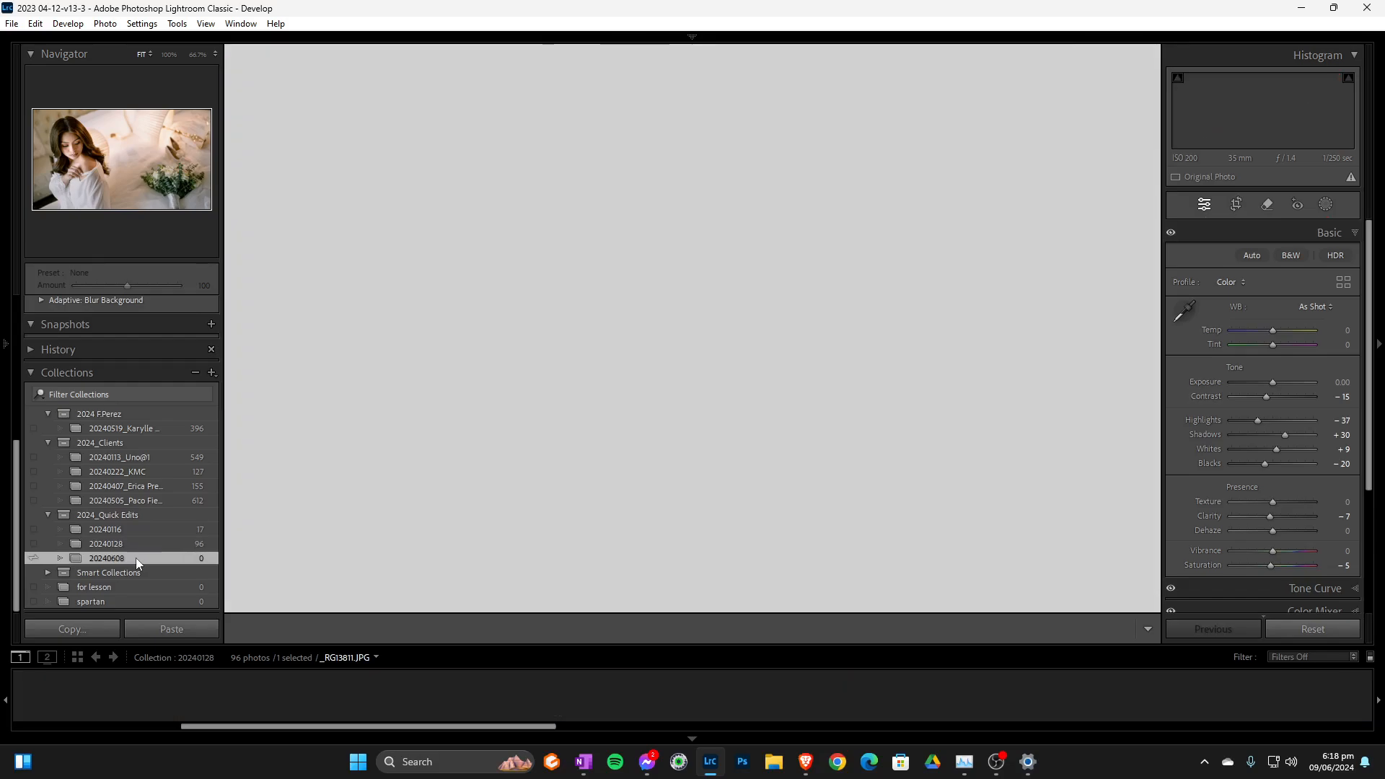
{"action": "left_click", "coordinate": [156, 471]}
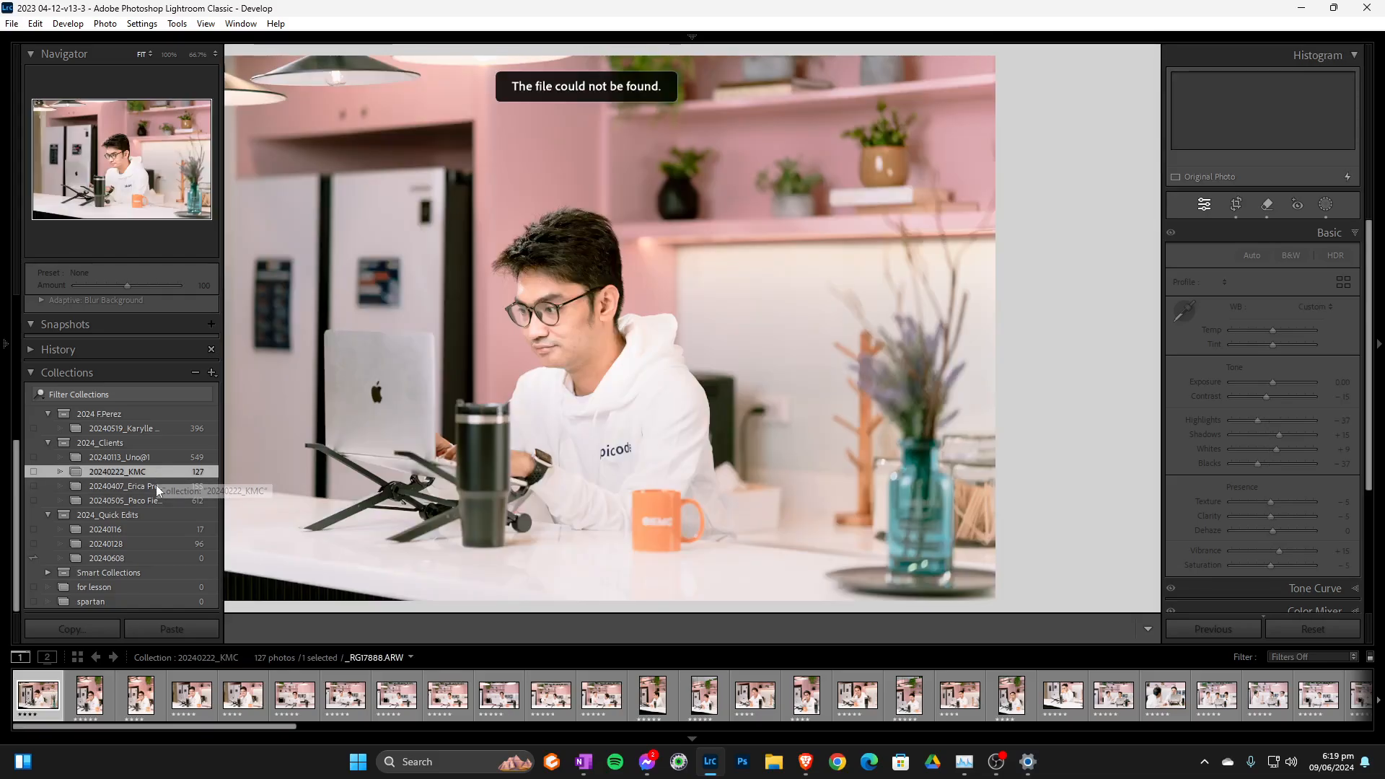
{"action": "left_click", "coordinate": [156, 486]}
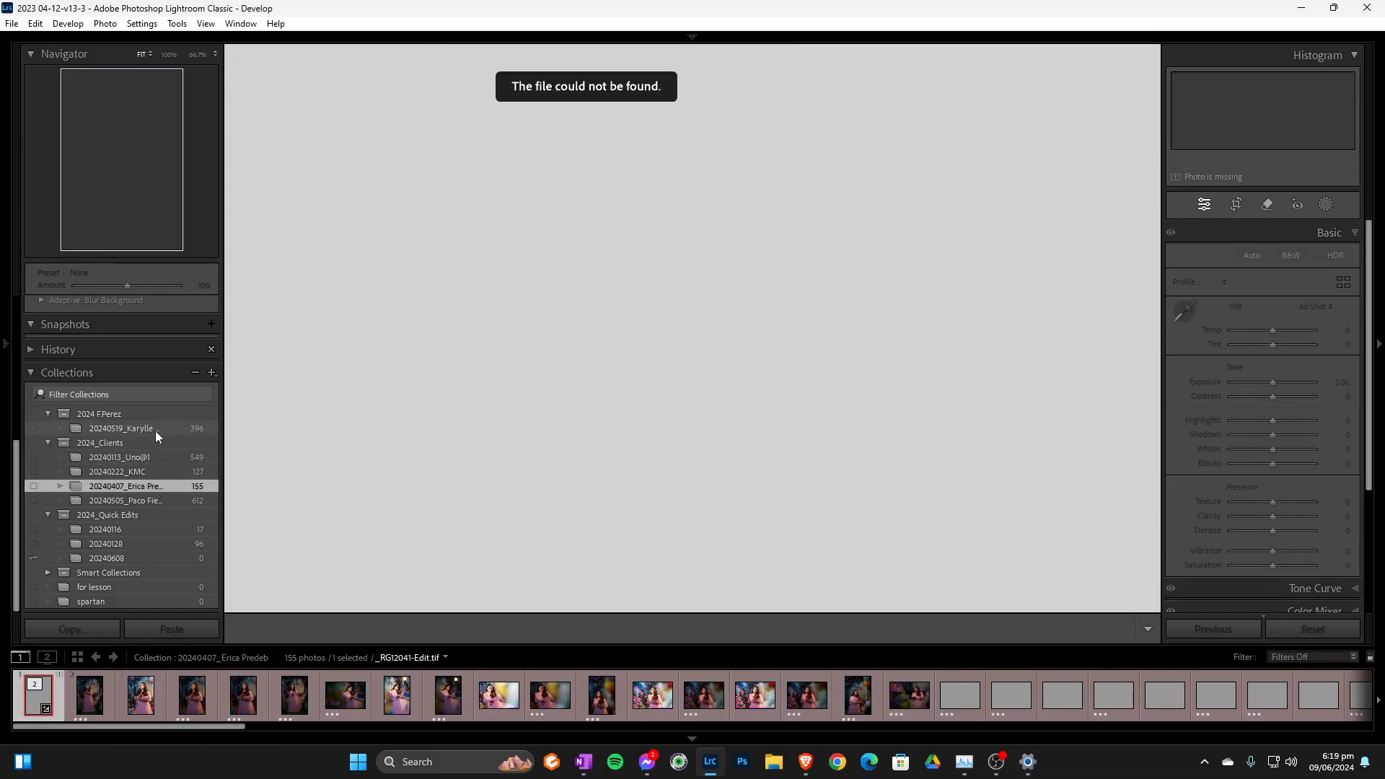
Open the 20240519 collection and display _RG16232.ARW, the woman in a checked dress looking down beside the wooden window
{"action": "left_click", "coordinate": [155, 428]}
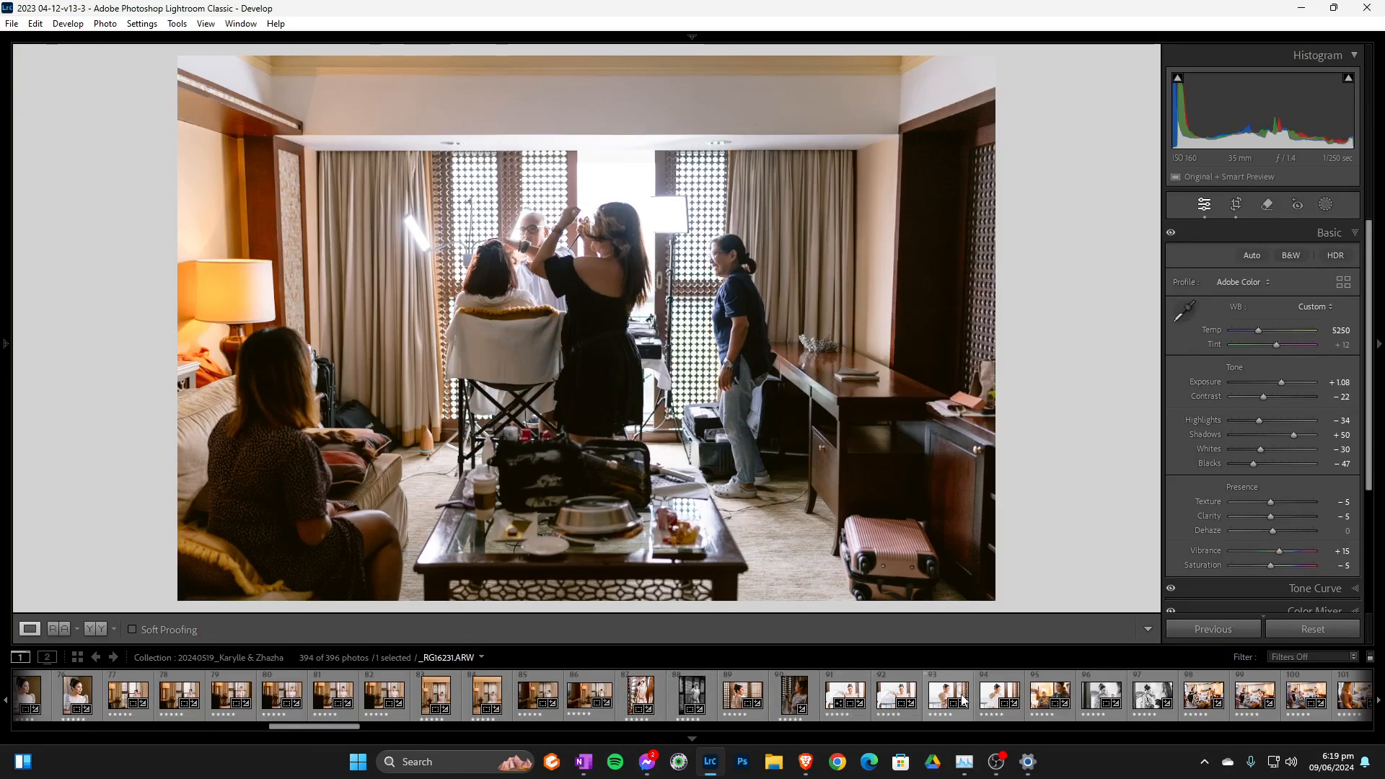
{"action": "left_click", "coordinate": [894, 698]}
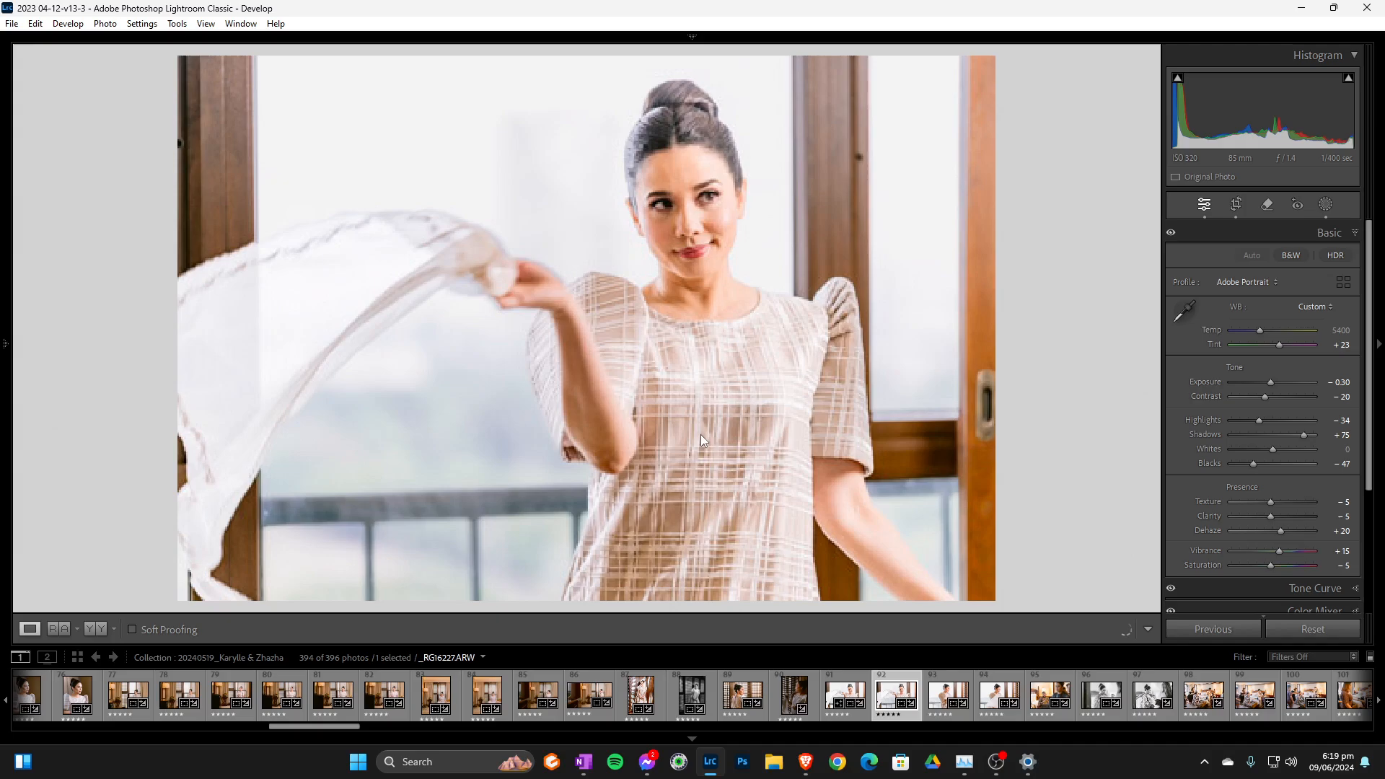
{"action": "left_click", "coordinate": [996, 699]}
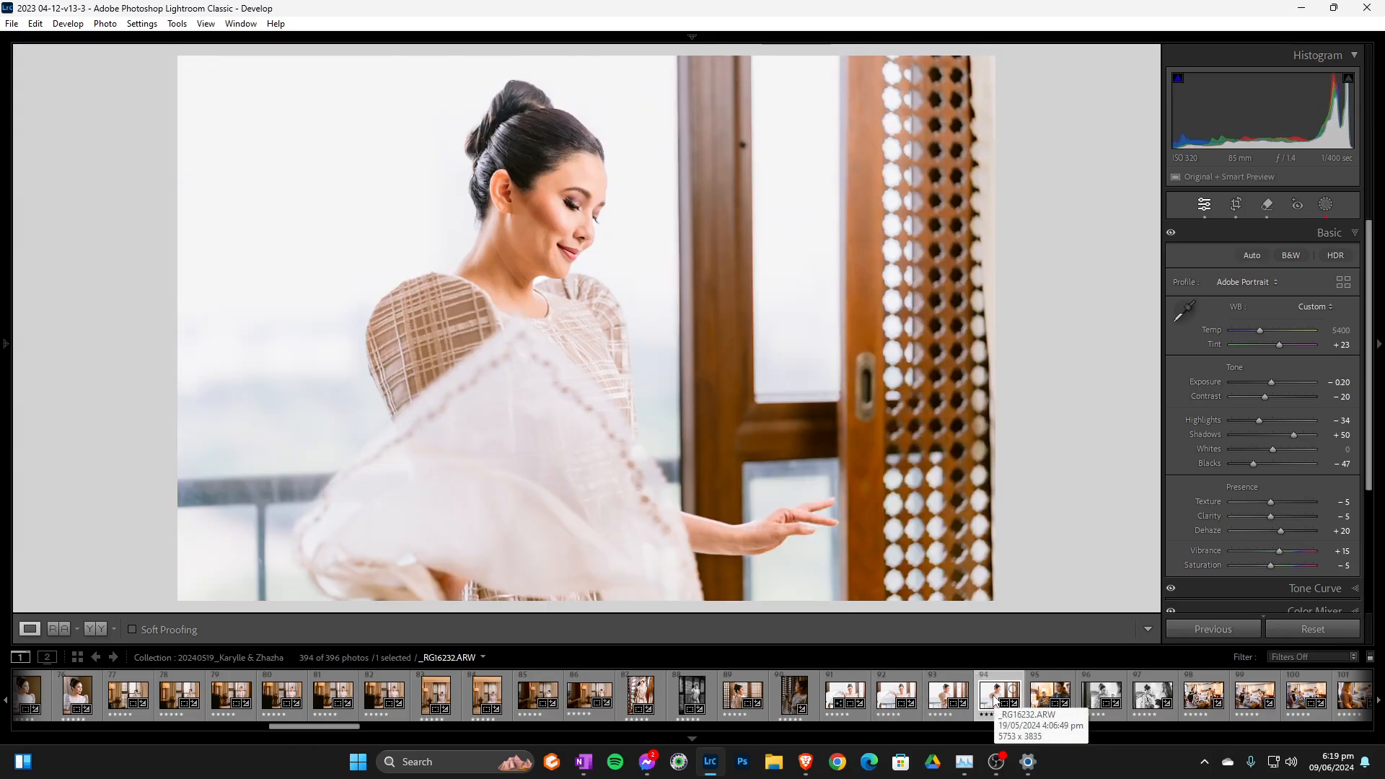
Select the Dreamy Whites mask on the checked-dress photo and compare the image with the mask hidden and shown
{"action": "left_click", "coordinate": [1325, 204]}
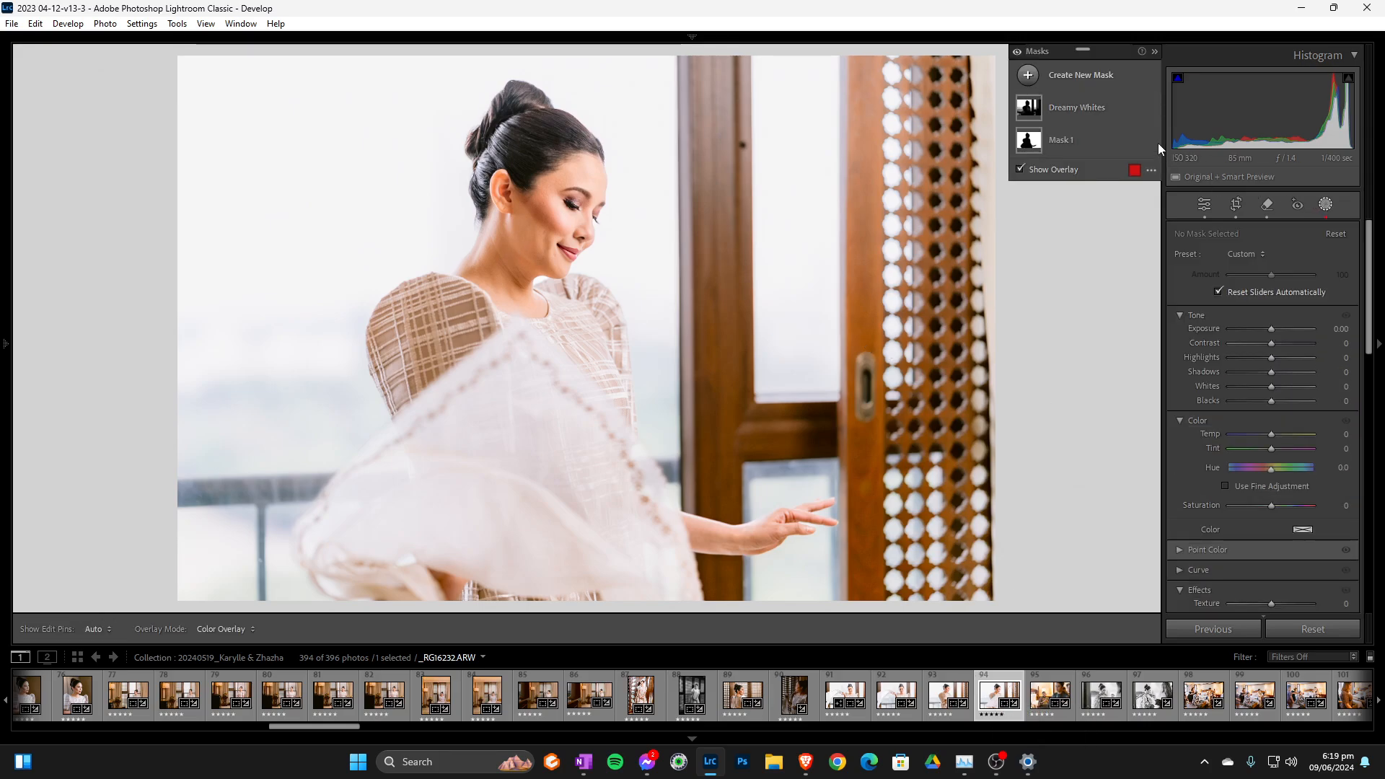
{"action": "left_click", "coordinate": [1118, 109]}
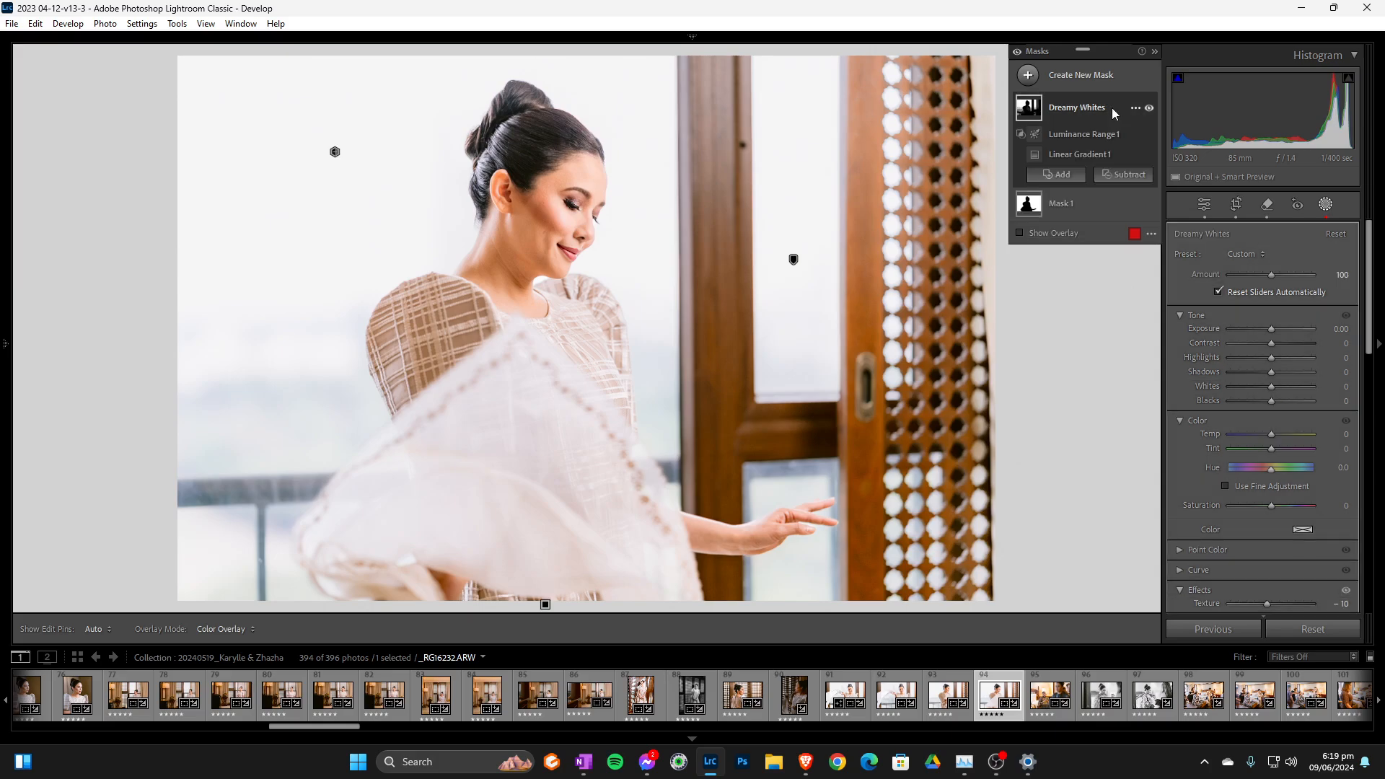
{"action": "left_click", "coordinate": [1148, 108]}
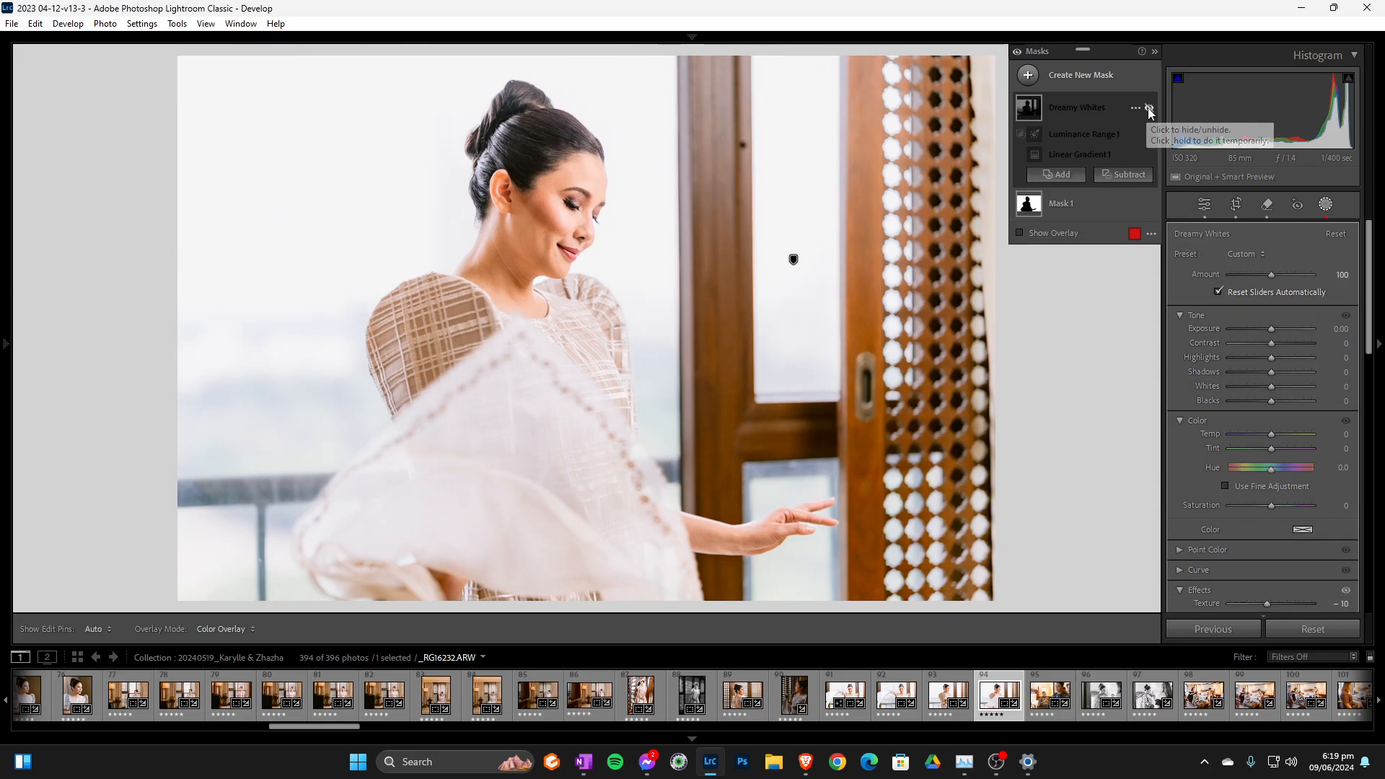
{"action": "left_click", "coordinate": [1148, 108]}
{"action": "left_click", "coordinate": [1148, 108]}
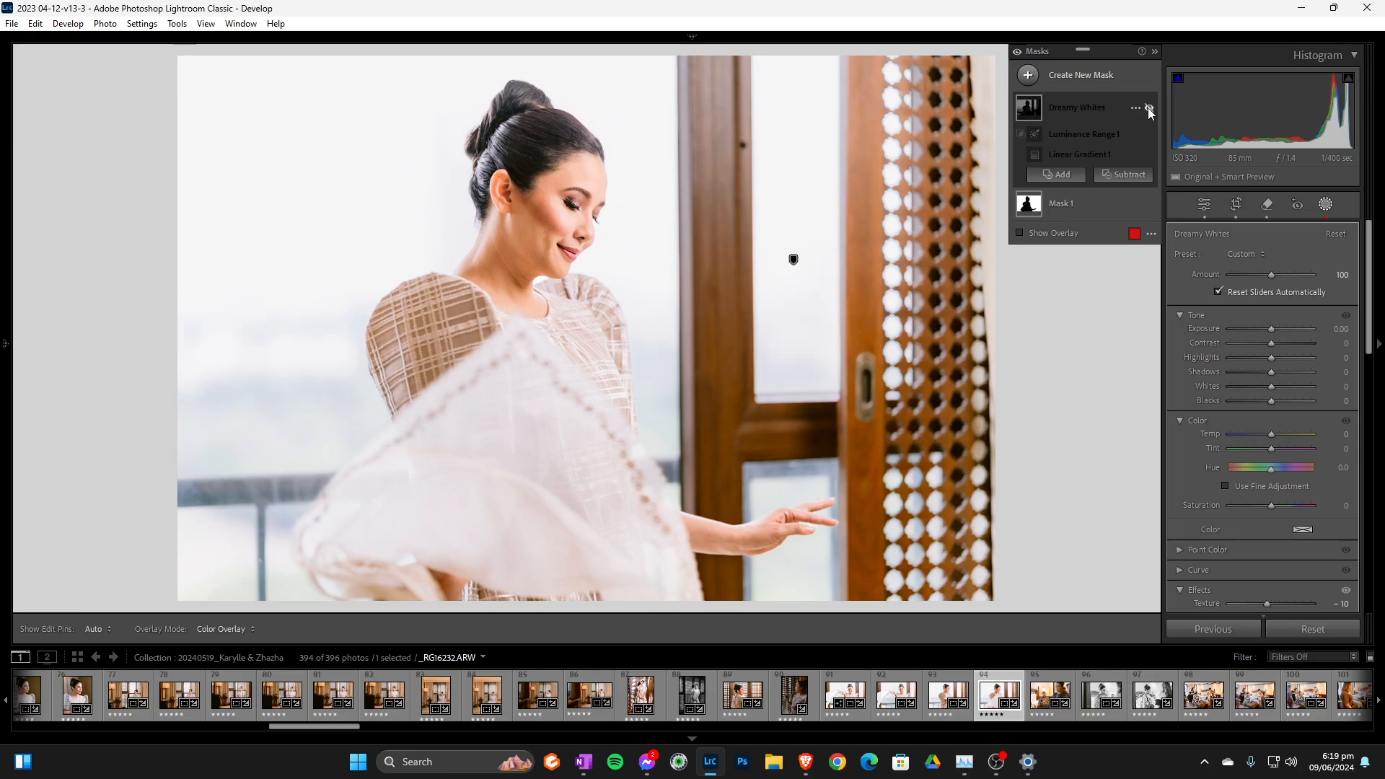
{"action": "left_click", "coordinate": [1148, 107]}
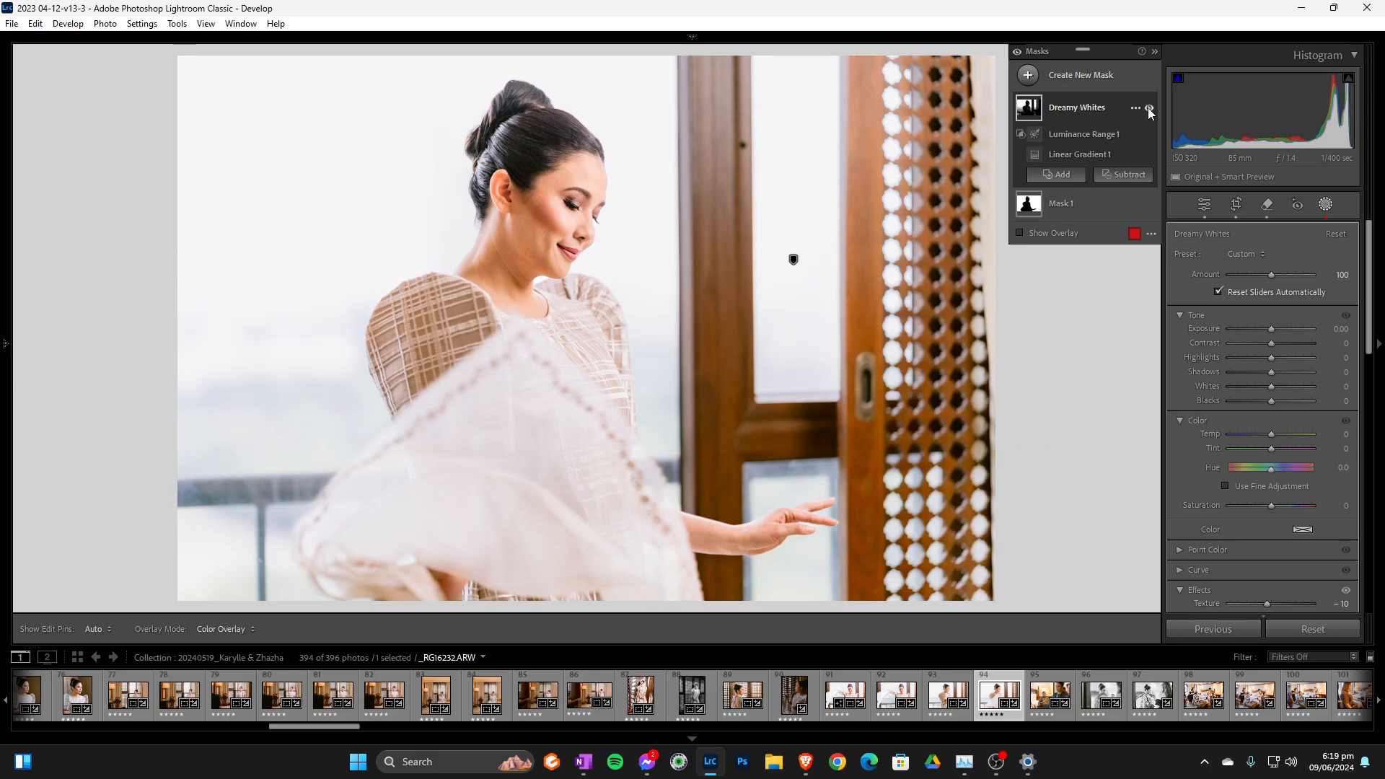
Inspect the luminance map of the checked-dress photo's Luminance Range 1 component and leave masking
{"action": "left_click", "coordinate": [1113, 132]}
{"action": "left_click", "coordinate": [1179, 278]}
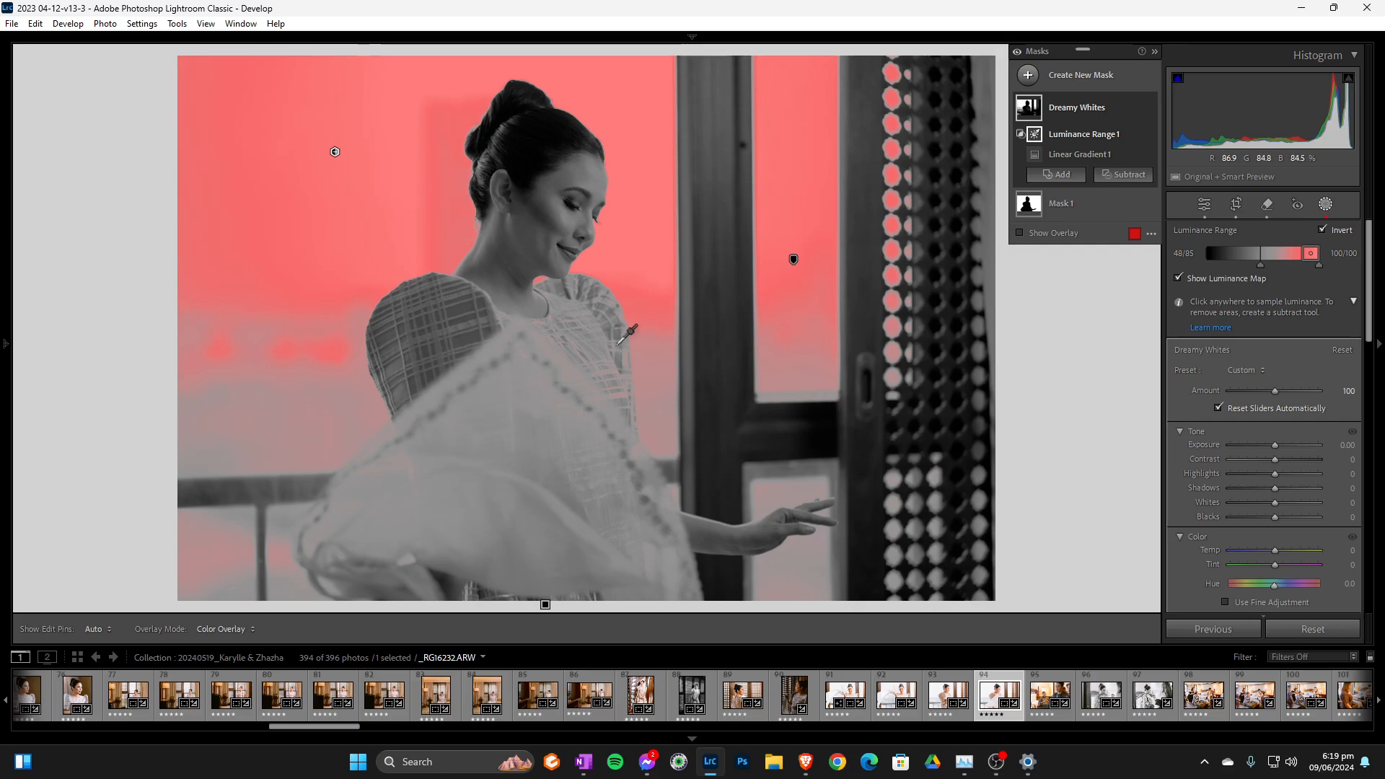
{"action": "left_click", "coordinate": [1178, 277]}
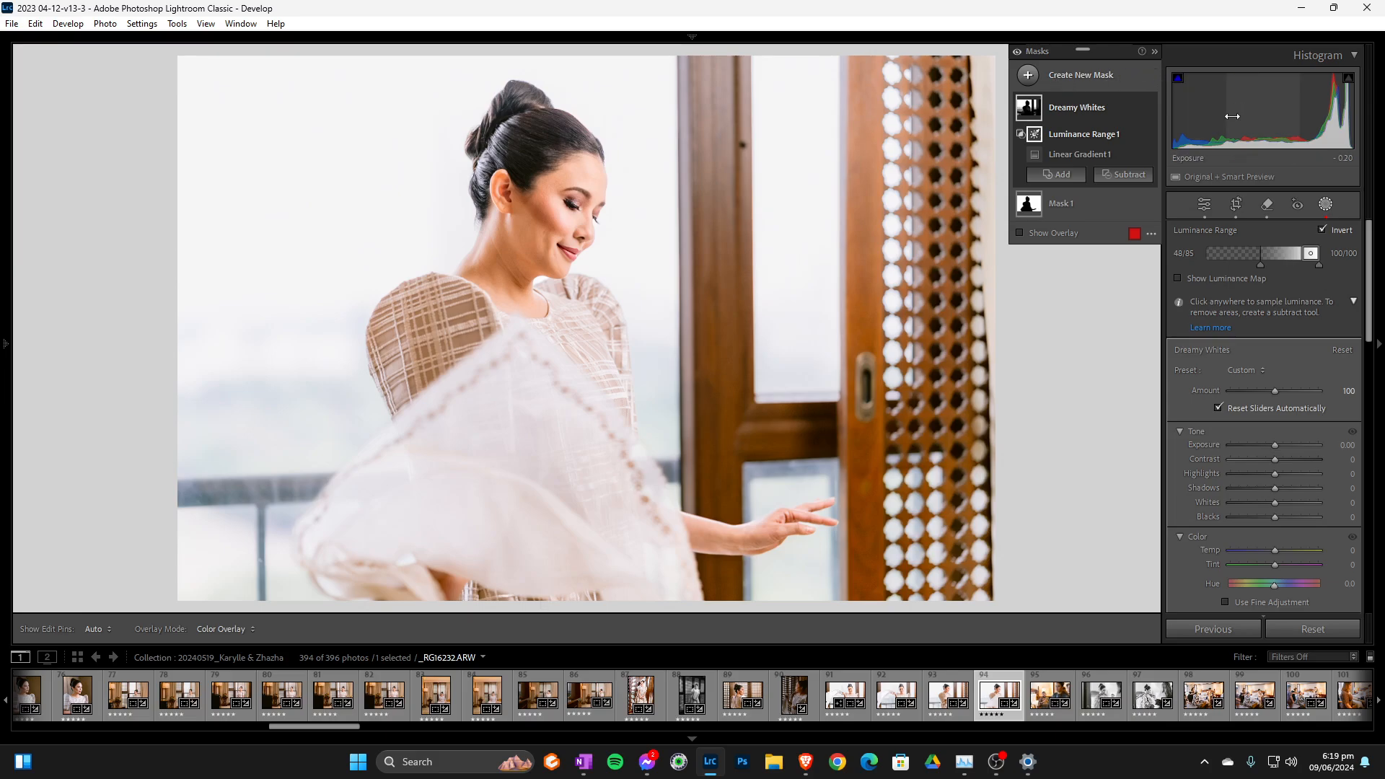
{"action": "left_click", "coordinate": [1325, 205]}
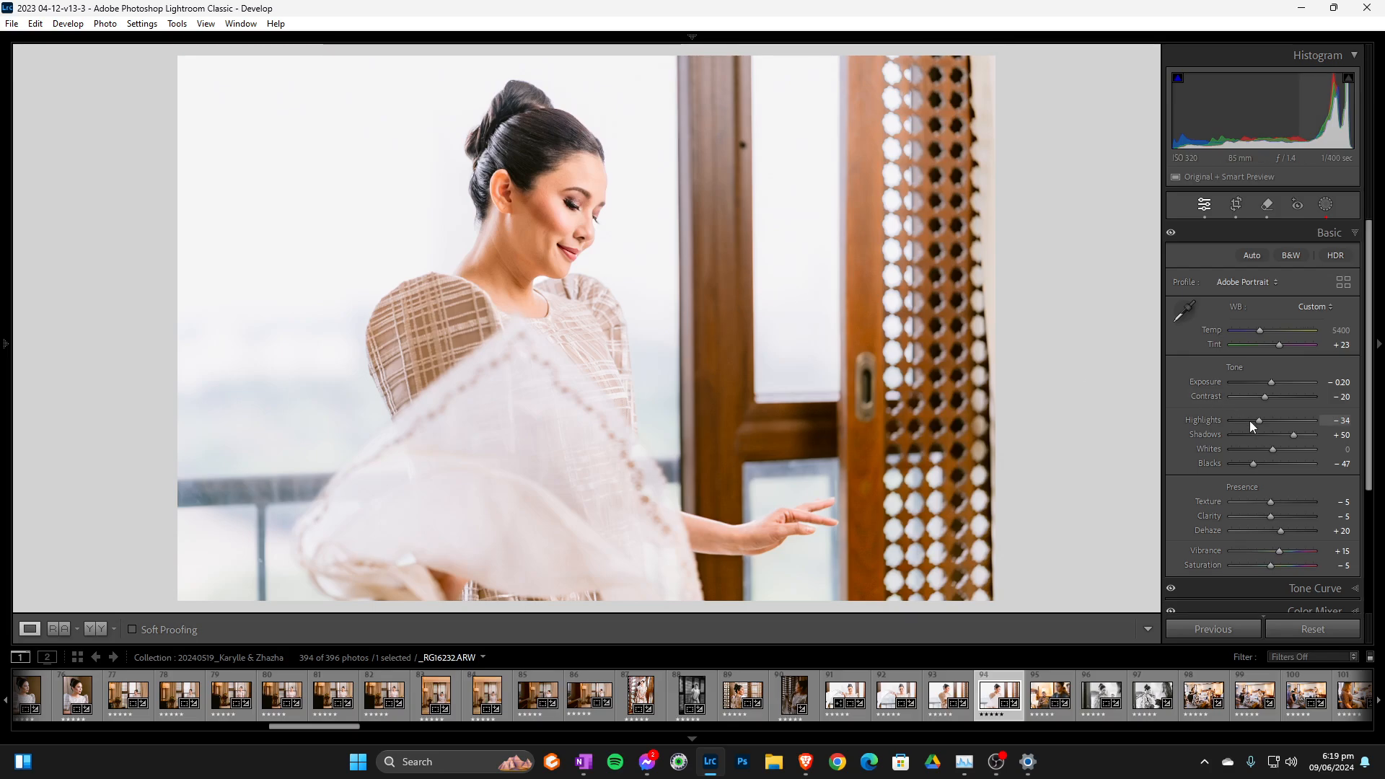
Find and display _RG16574.ARW, the portrait of the woman in a silver crown and embroidered gown, in the same collection
{"action": "scroll", "coordinate": [1279, 436], "scroll_direction": "down", "scroll_amount": 3}
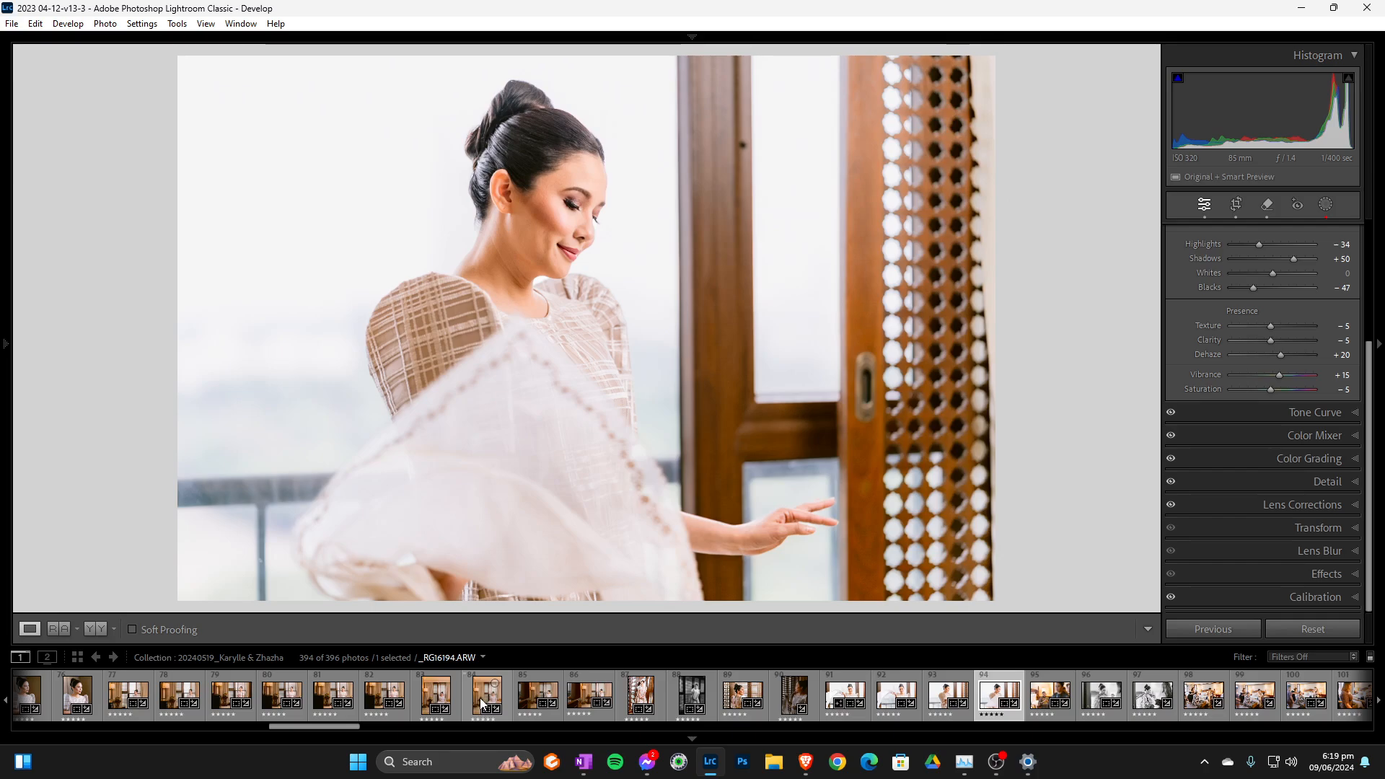
{"action": "scroll", "coordinate": [687, 699], "scroll_direction": "down", "scroll_amount": 3}
{"action": "scroll", "coordinate": [687, 698], "scroll_direction": "down", "scroll_amount": 2}
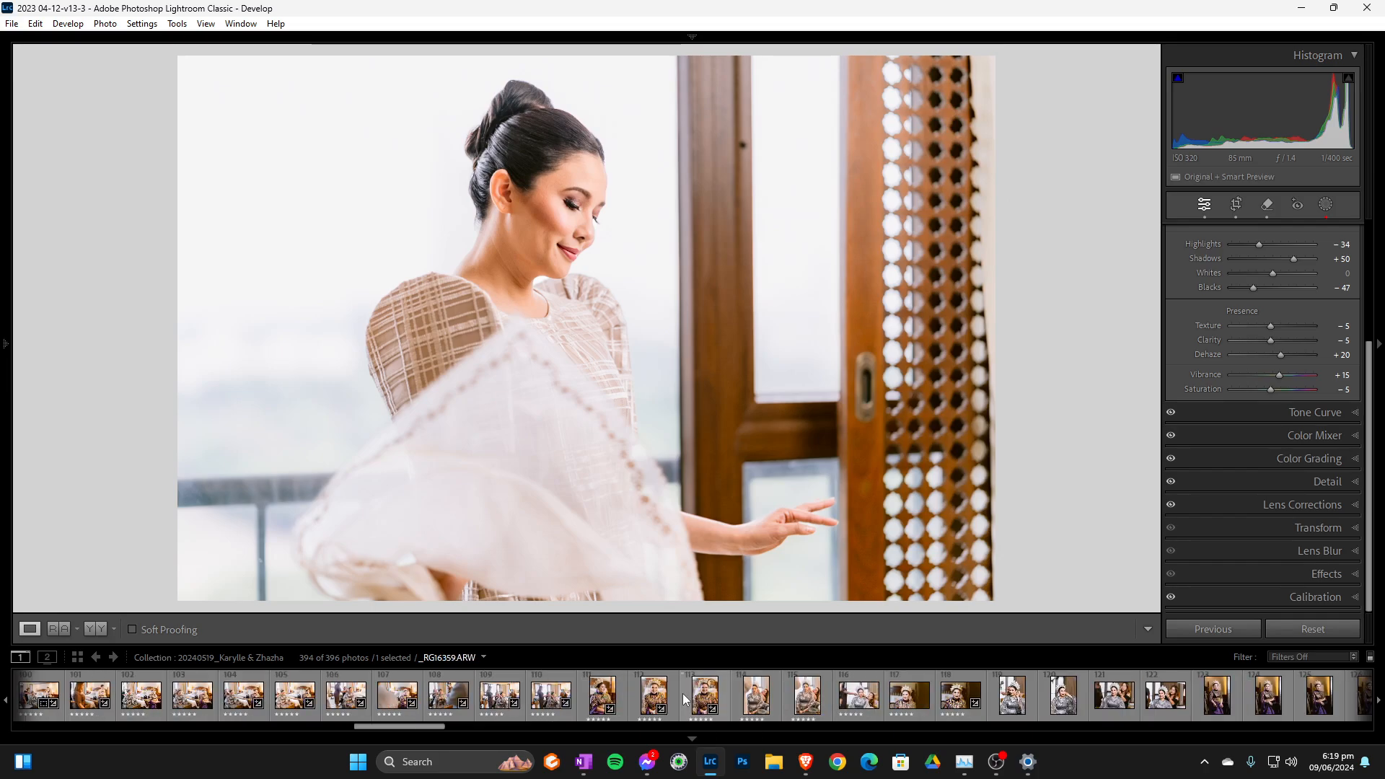
{"action": "scroll", "coordinate": [849, 706], "scroll_direction": "down", "scroll_amount": 8}
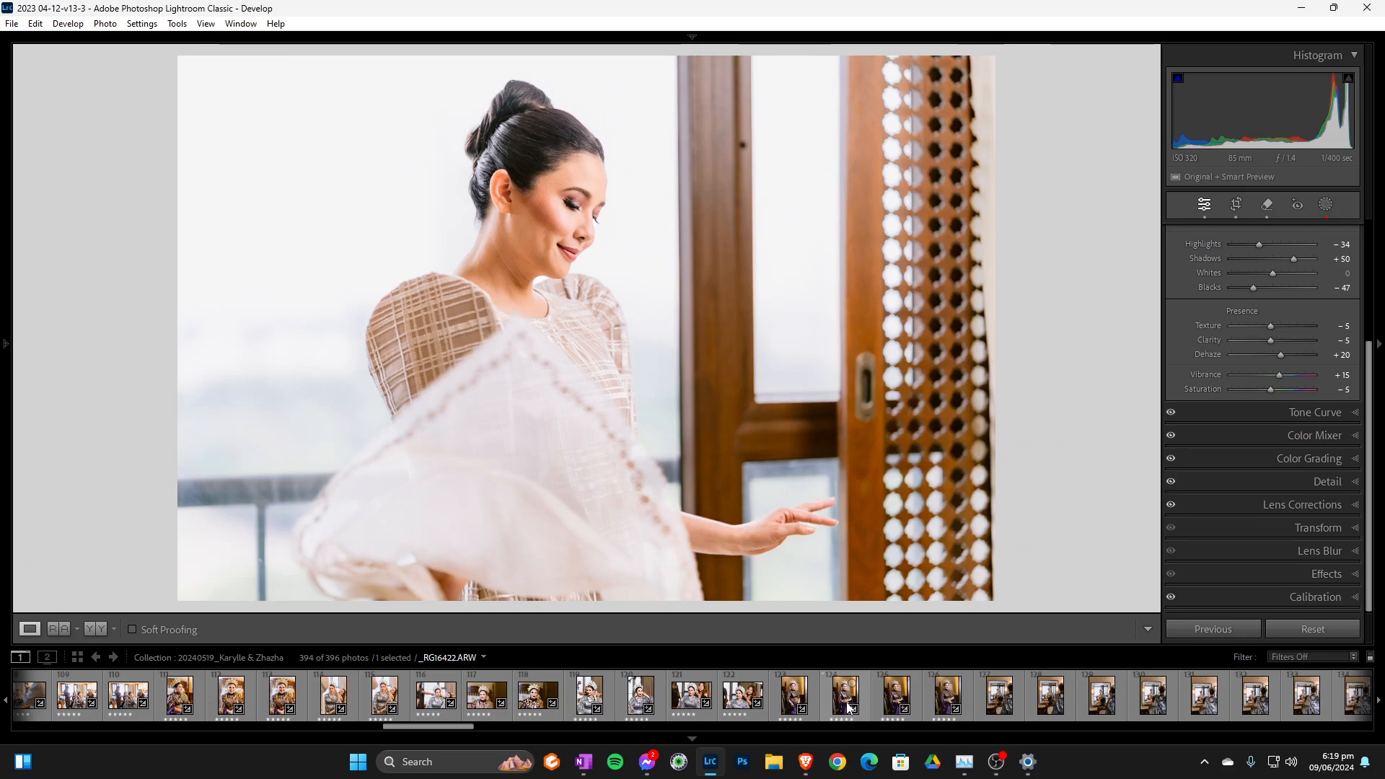
{"action": "scroll", "coordinate": [846, 706], "scroll_direction": "down", "scroll_amount": 2}
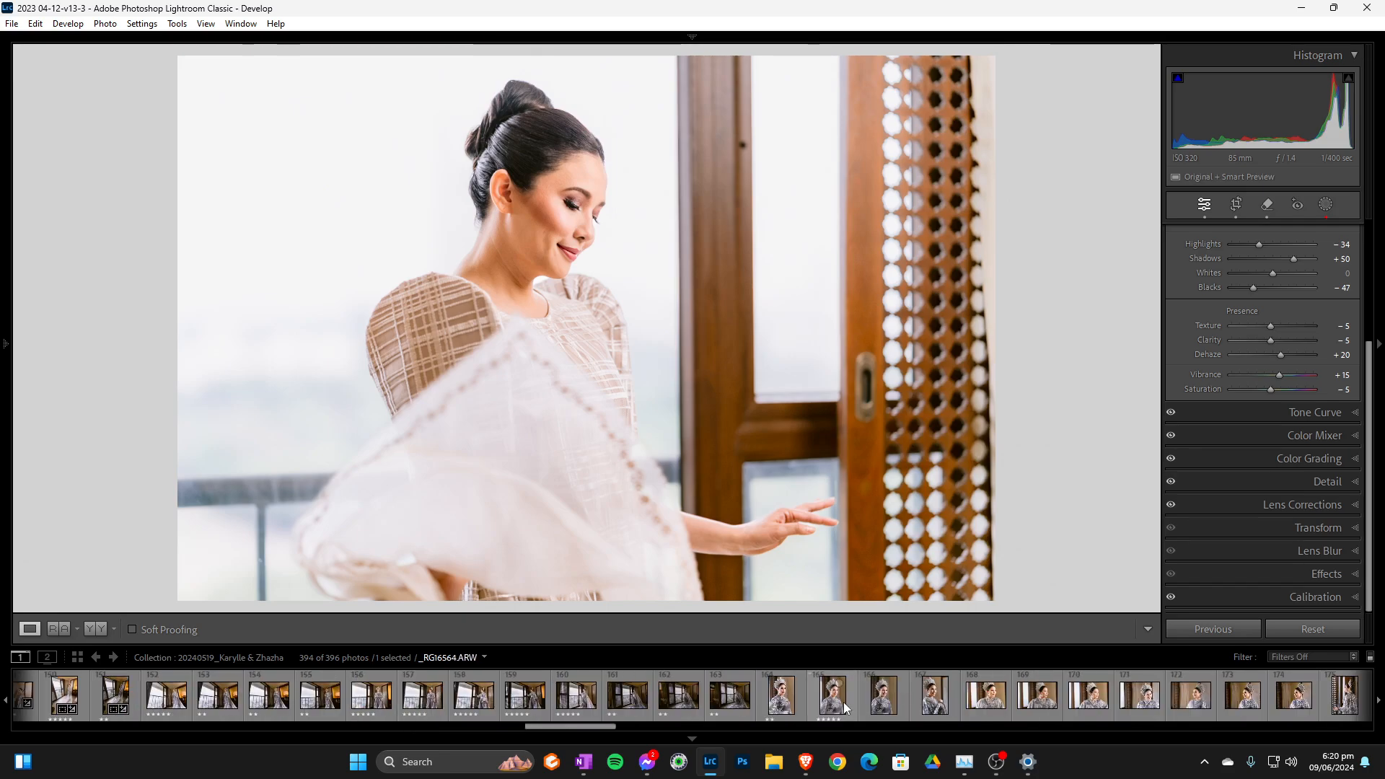
{"action": "left_click", "coordinate": [978, 701]}
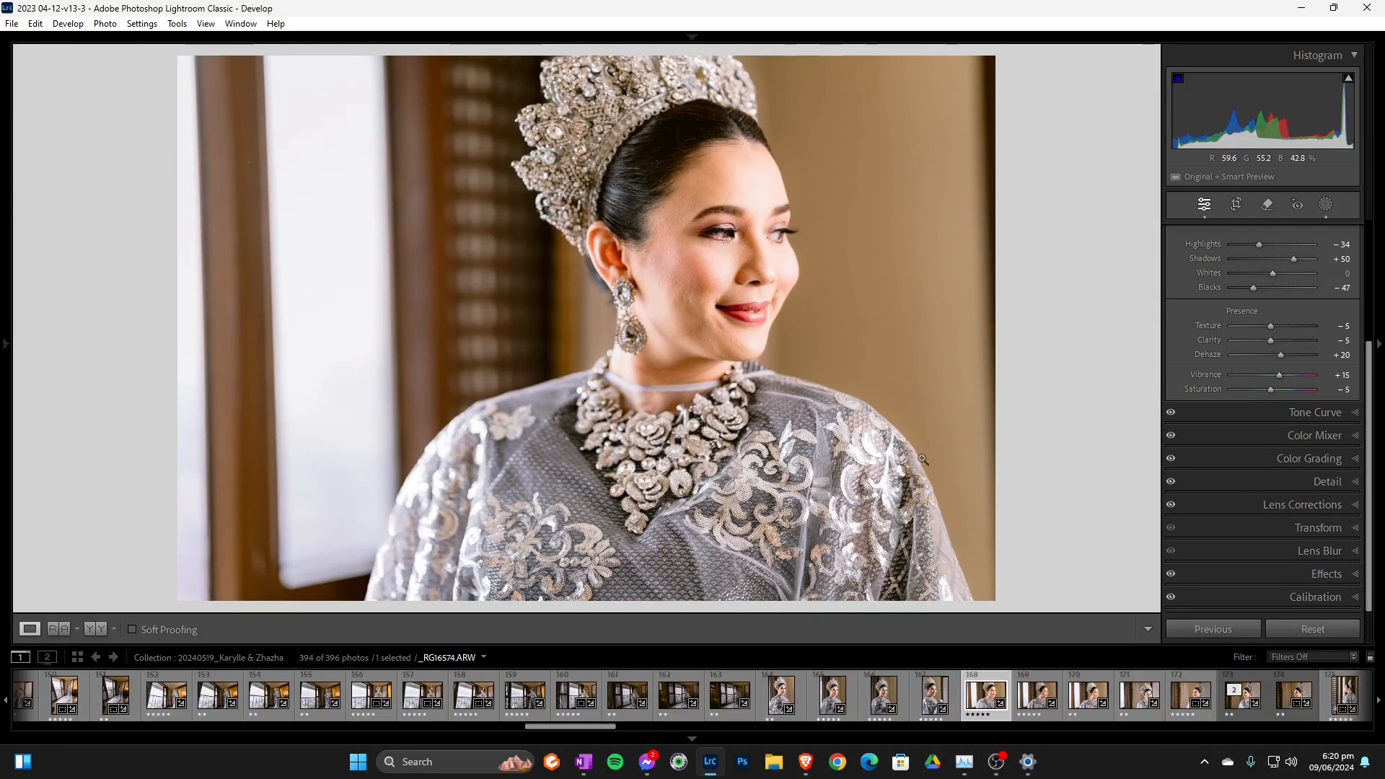
Preview the Dreamy Whites preset from the CutFilm group on the silver-crown portrait, then return to its Basic settings
{"action": "mouse_move", "coordinate": [2, 332]}
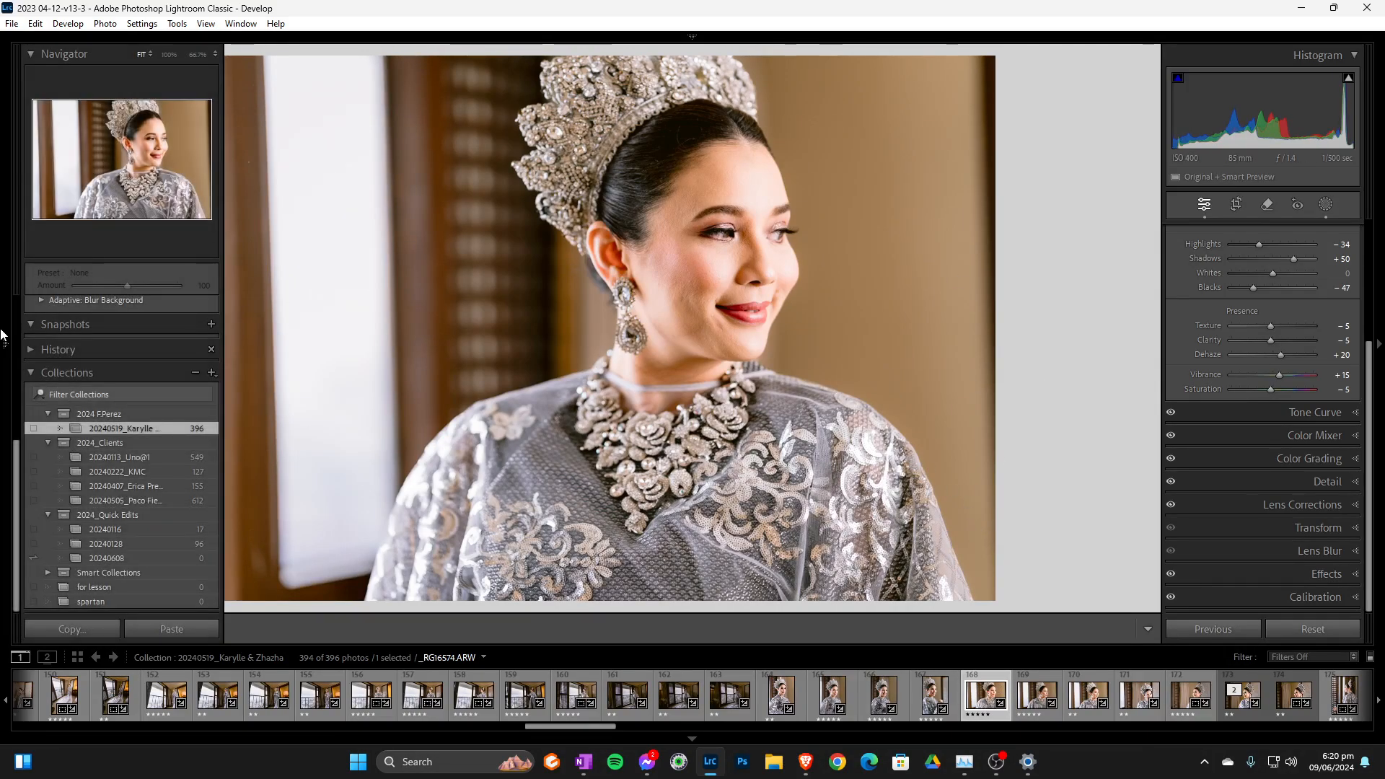
{"action": "scroll", "coordinate": [82, 390], "scroll_direction": "up", "scroll_amount": 5}
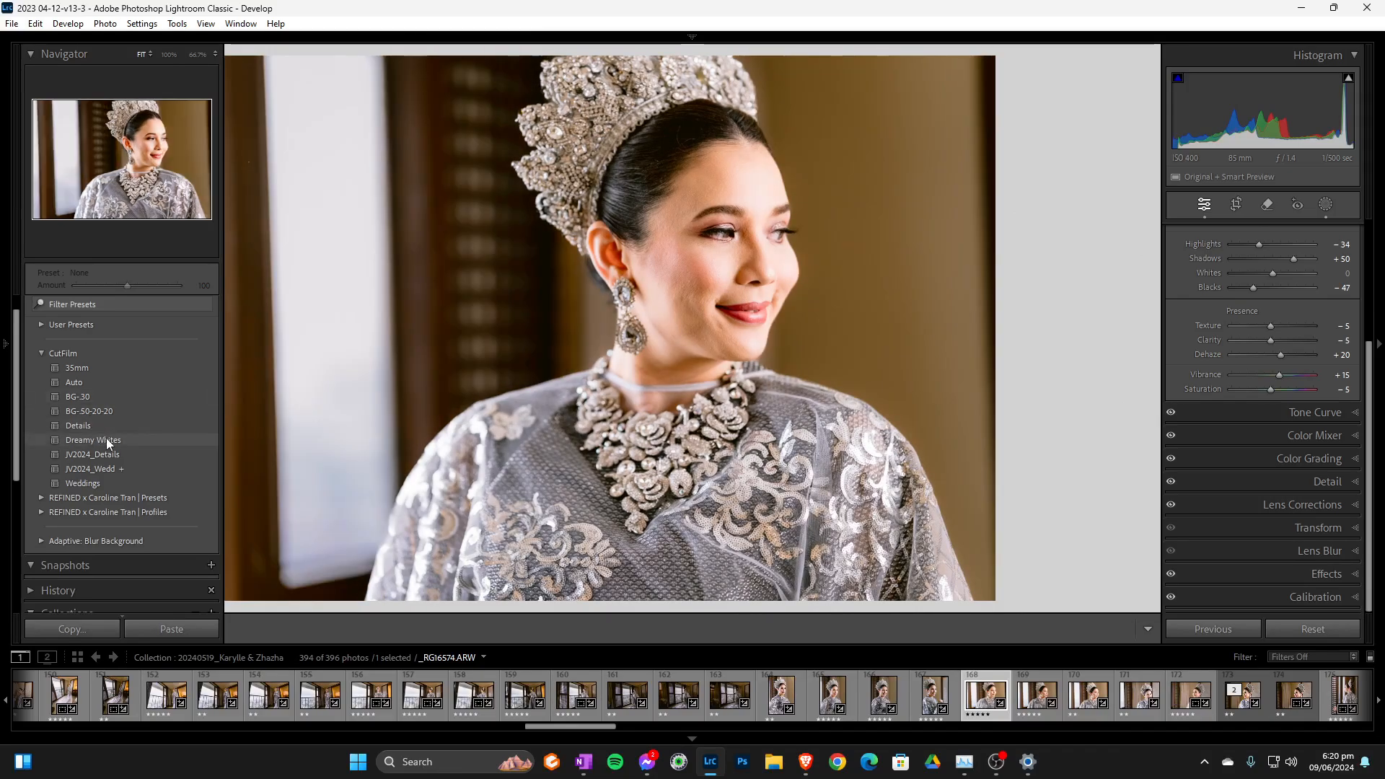
{"action": "key", "text": "F7"}
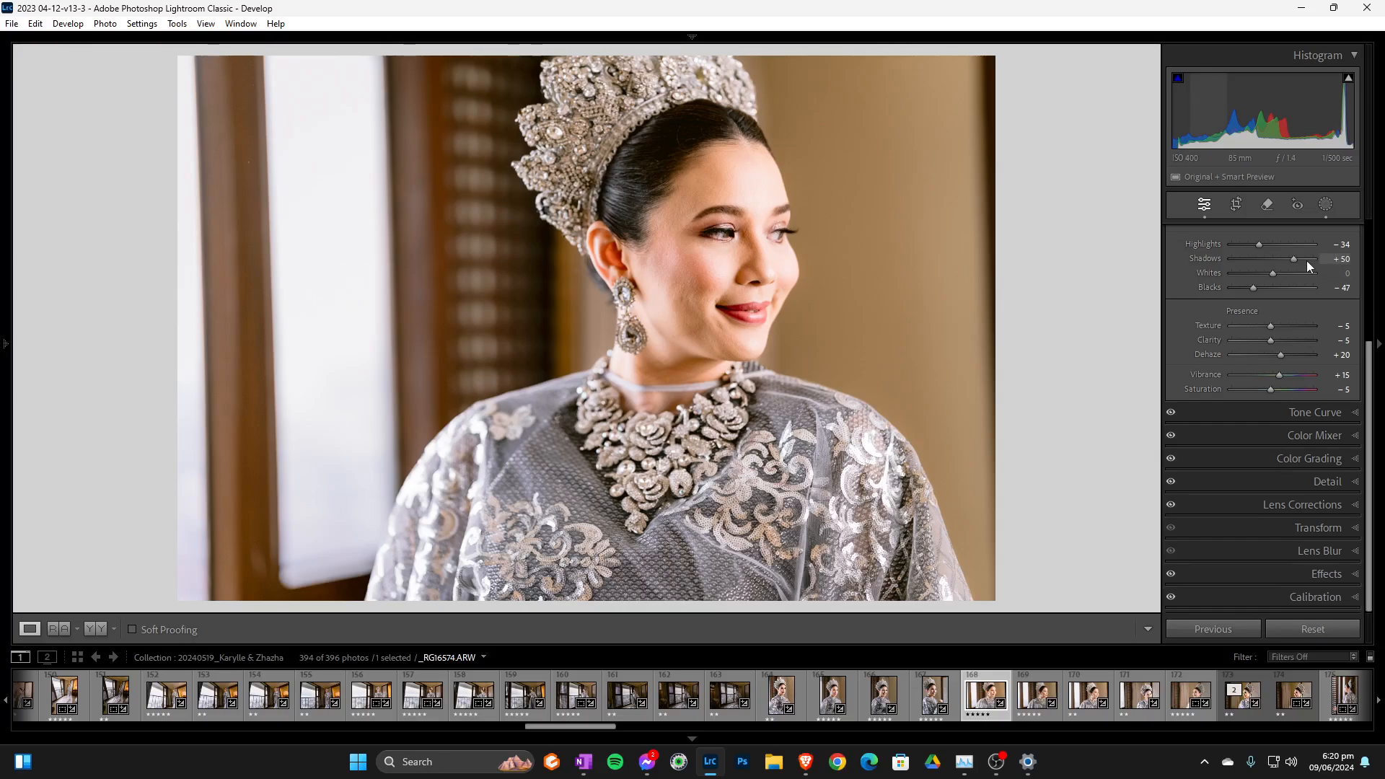
{"action": "scroll", "coordinate": [1306, 261], "scroll_direction": "up", "scroll_amount": 5}
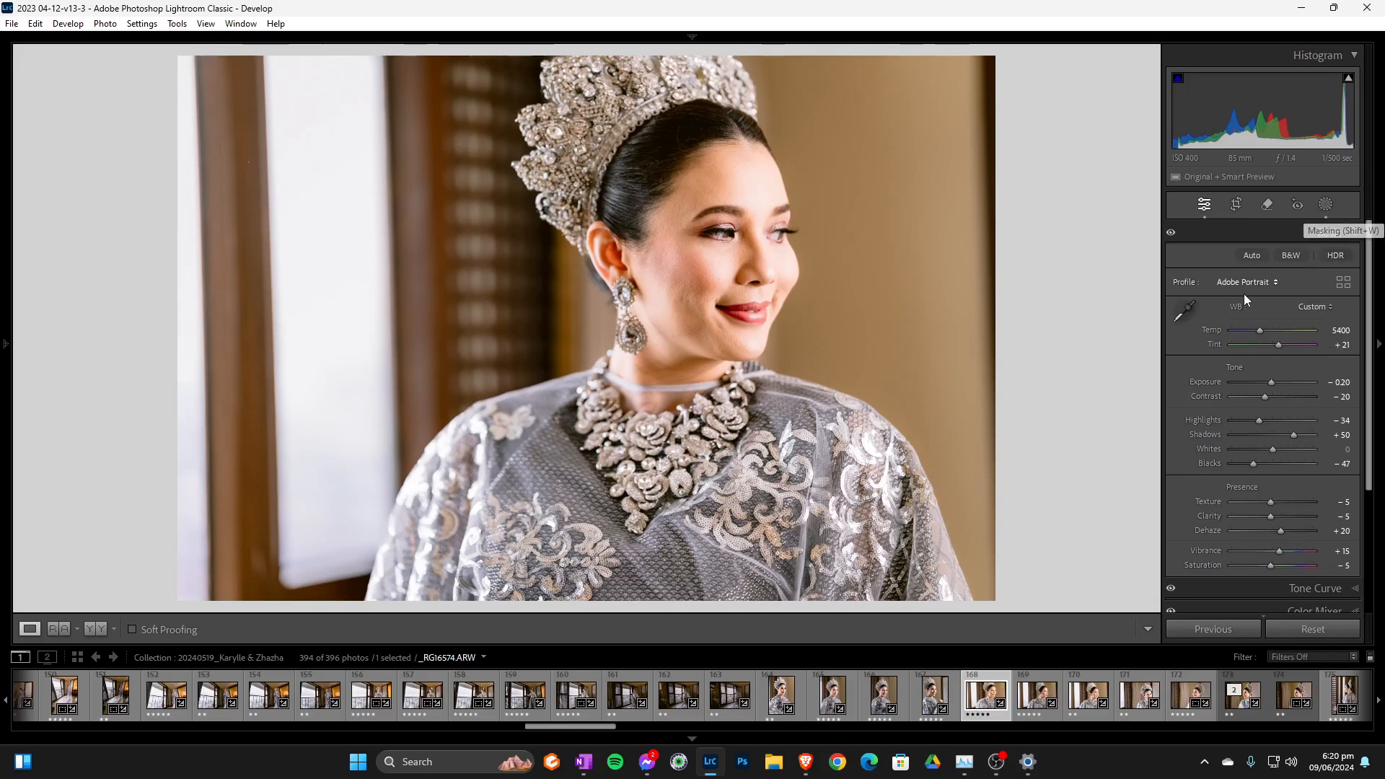